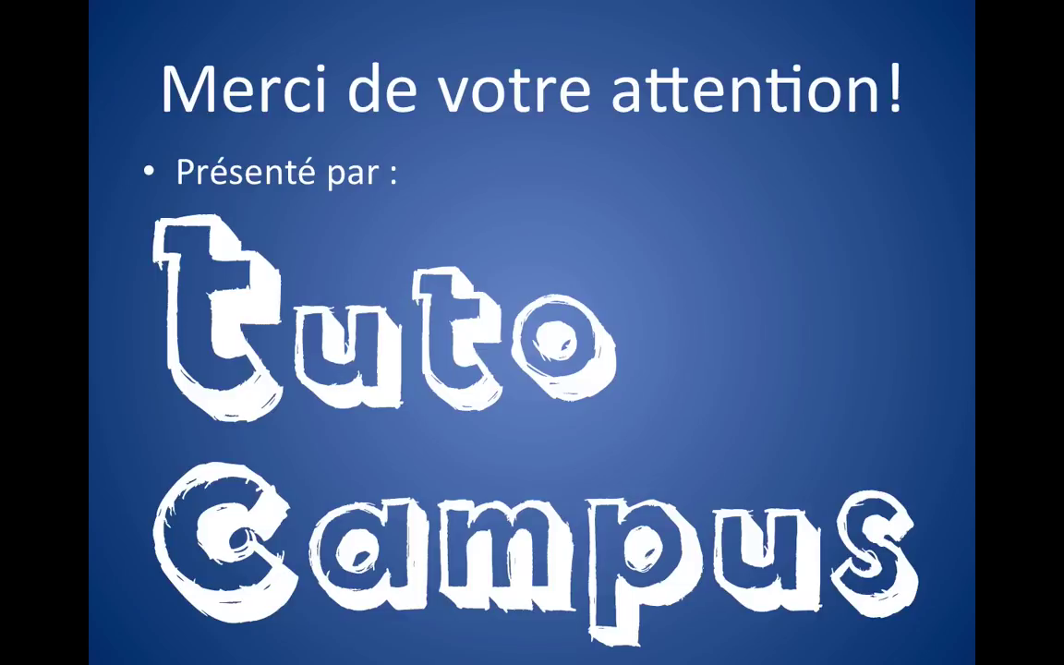
Leave the slideshow and zoom in on the login slide
key(Escape)
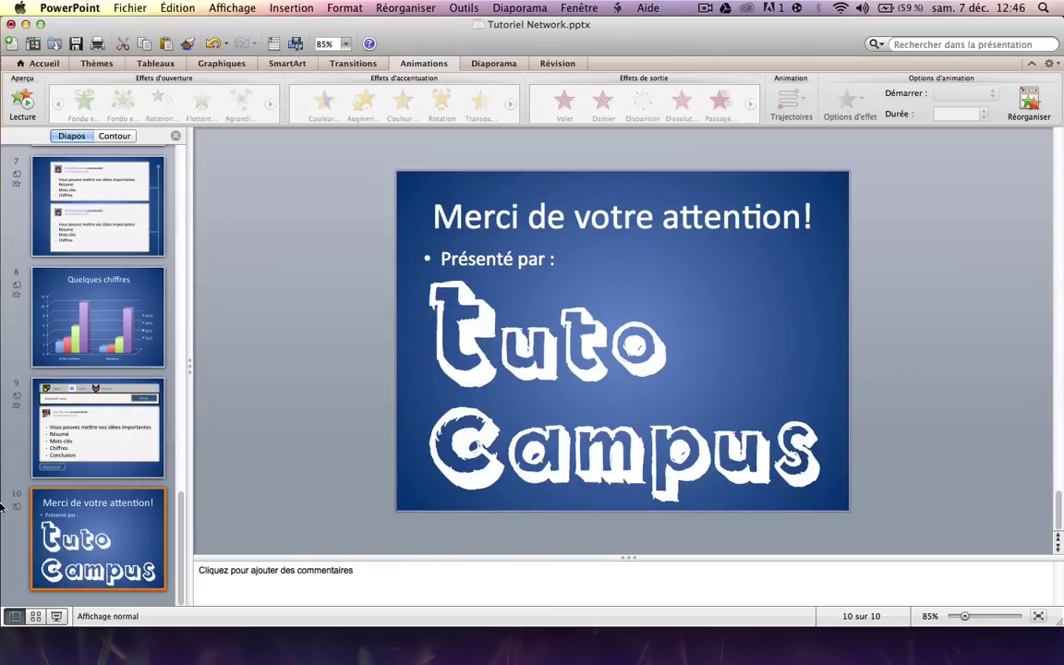
scroll(82, 472, up, 10)
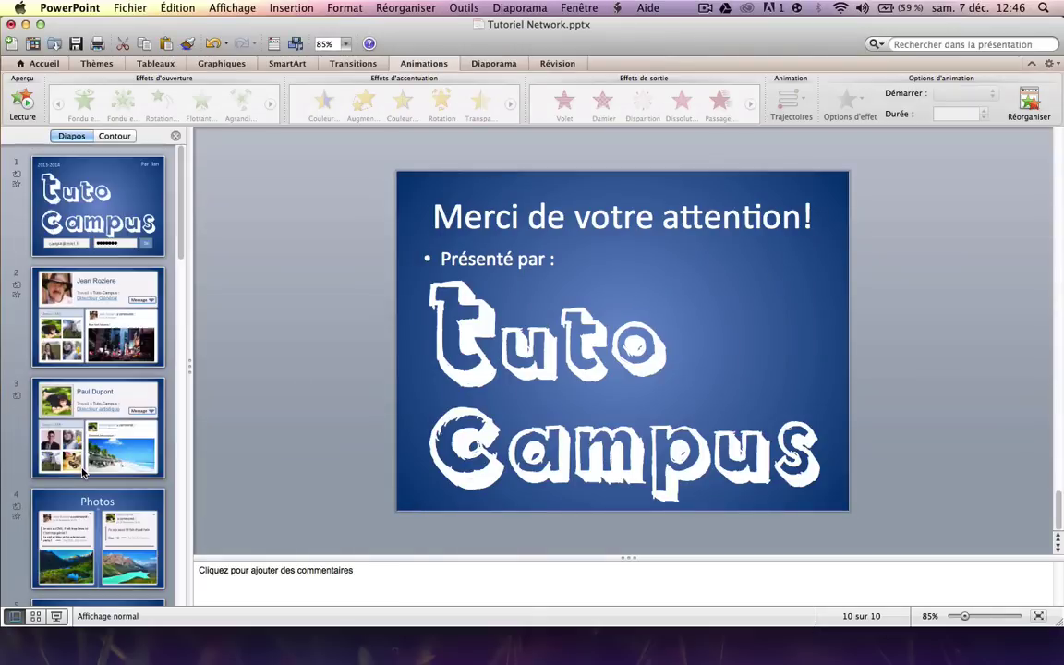
click(83, 238)
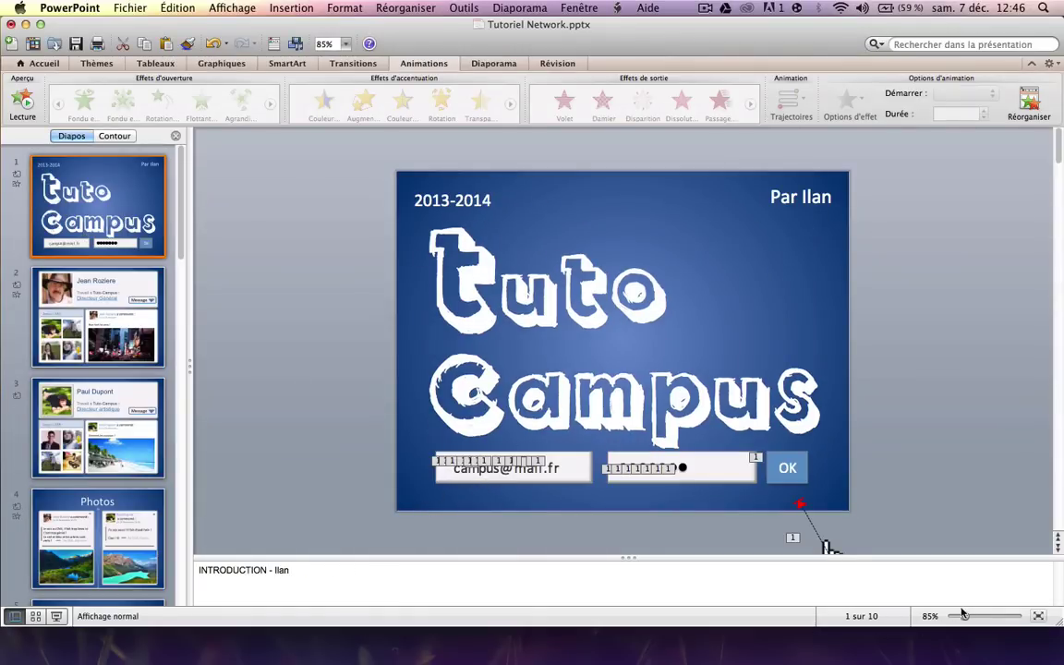
drag(965, 618, 972, 617)
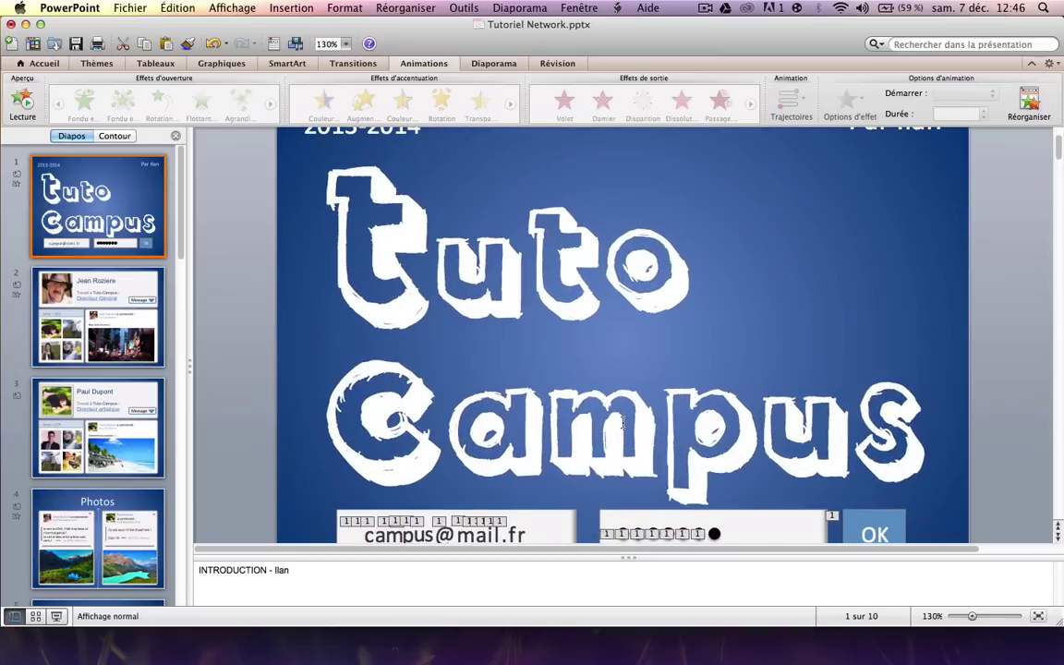
scroll(624, 424, down, 2)
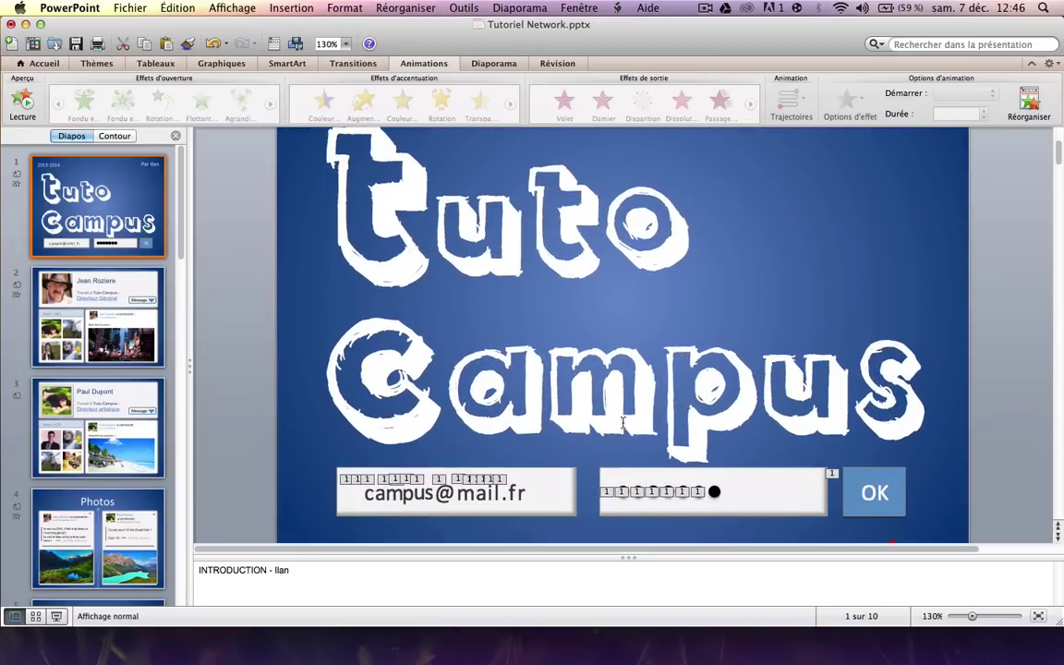
Select the small object behind the e-mail field and browse its entrance effects
click(388, 489)
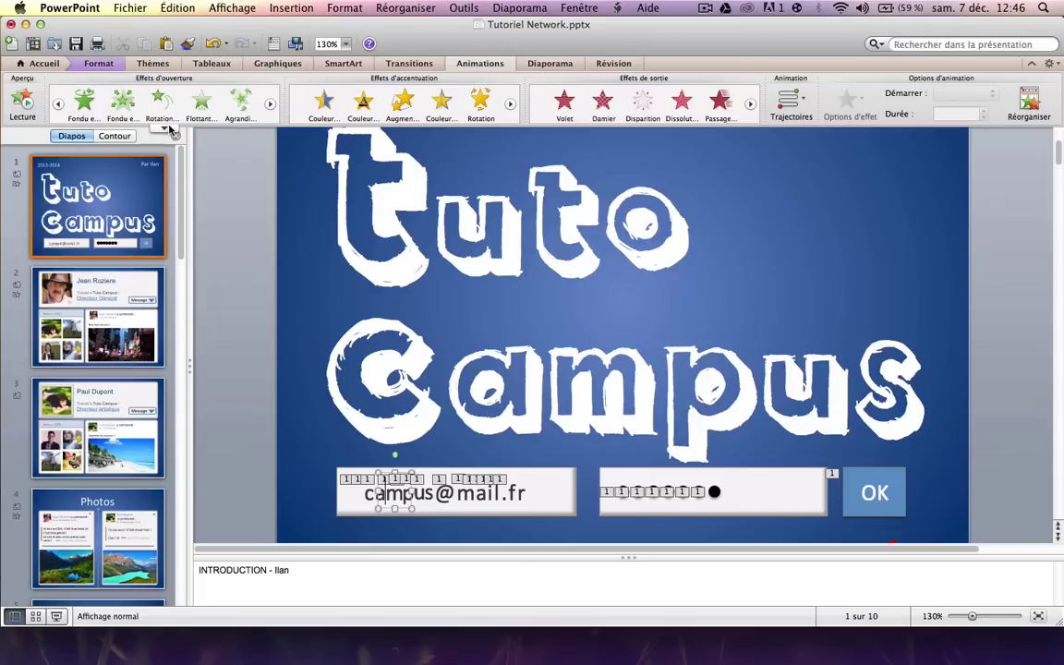
click(168, 129)
click(158, 134)
Zoom back out and go to the profile slide with the ORGANIGRAMME note
scroll(852, 493, down, 5)
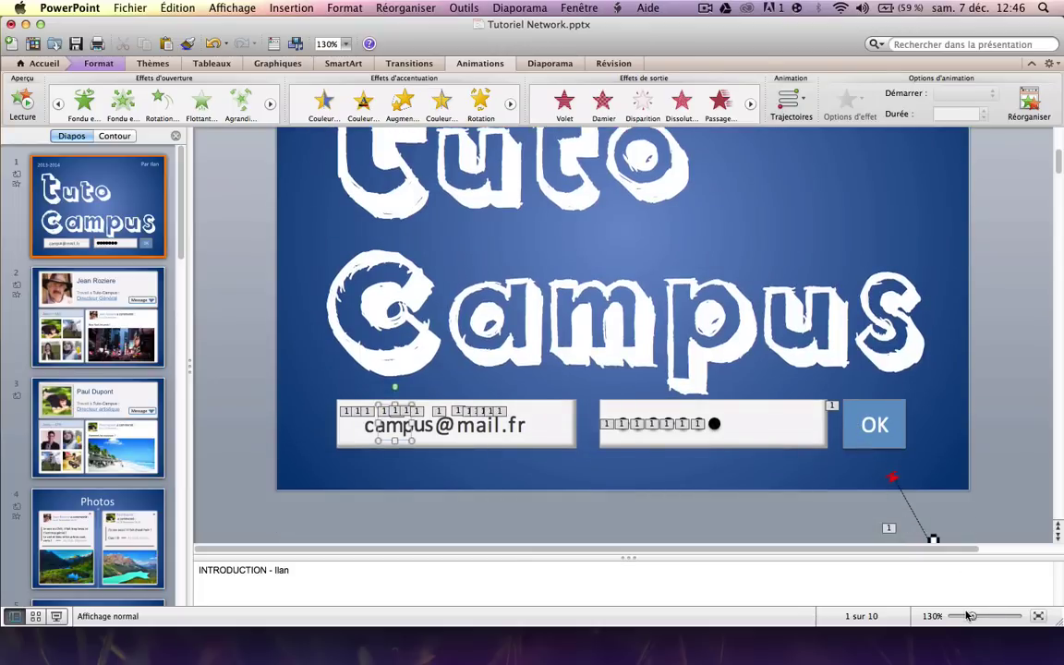
drag(968, 619, 963, 617)
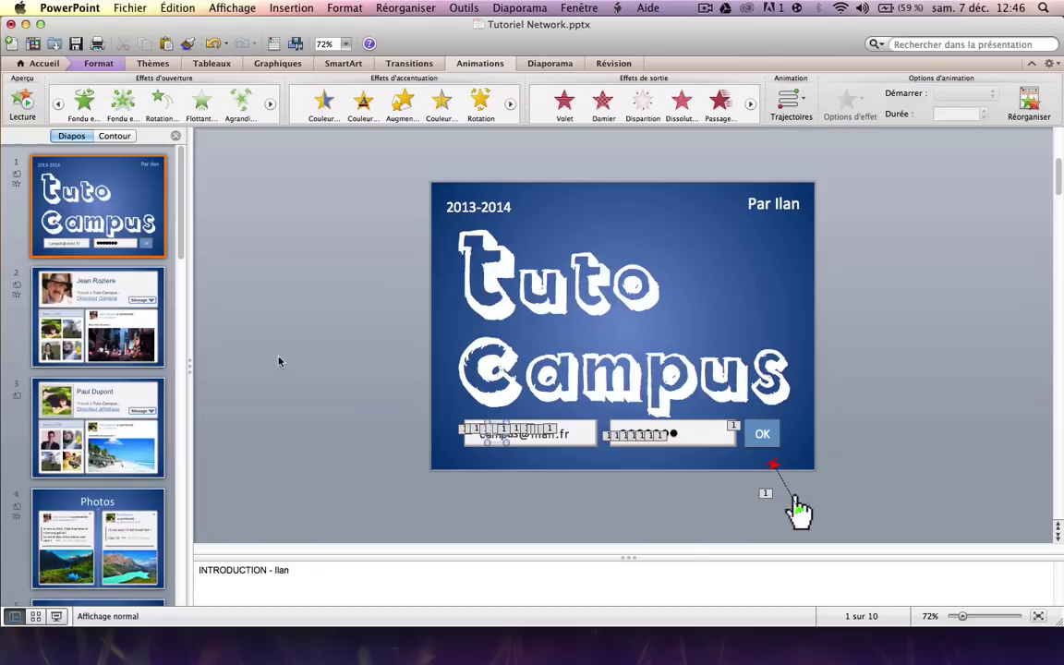
click(120, 298)
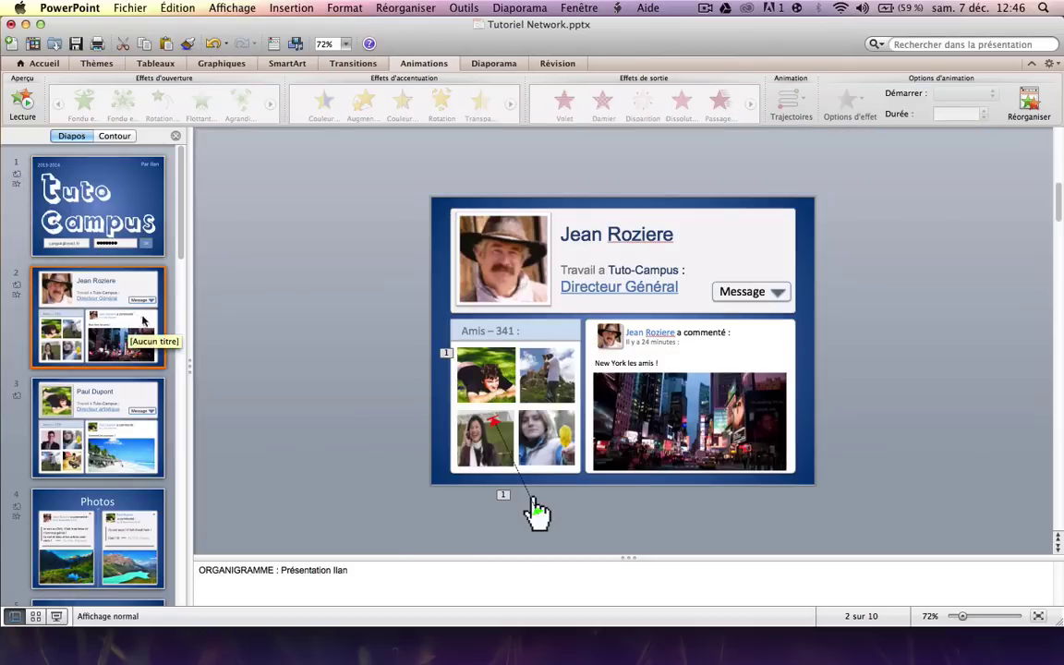
Inspect the profile card, the city-photo comment card, the Amis – 341 box and a friend photo
click(735, 230)
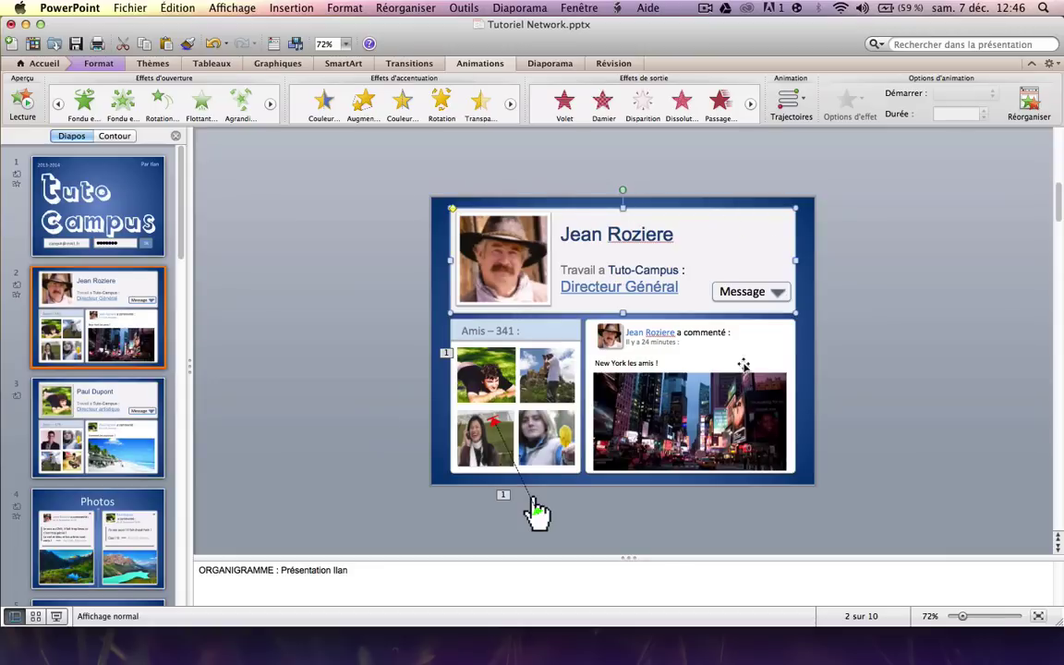
click(765, 344)
click(550, 326)
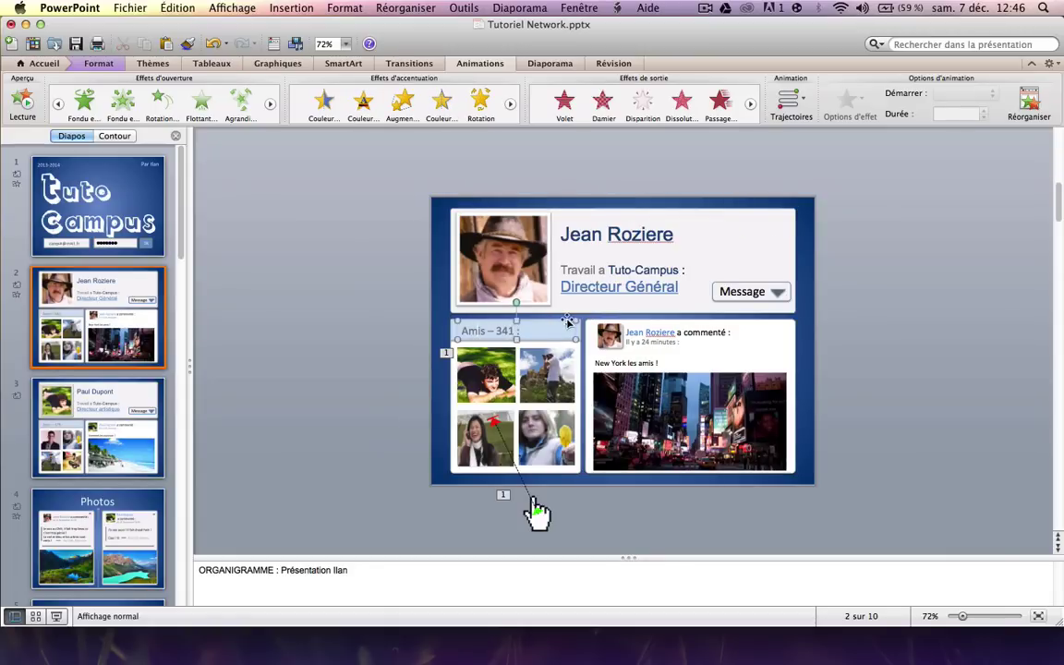
click(578, 328)
click(487, 439)
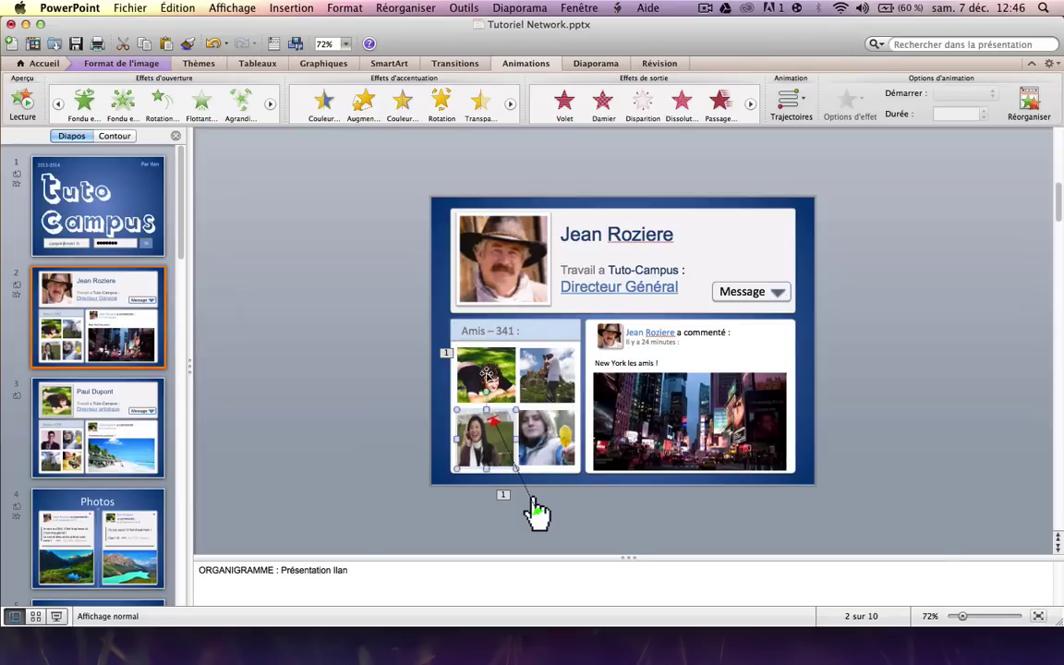
Move through the Photos and Position slides to the Message slide
click(81, 444)
key(Down)
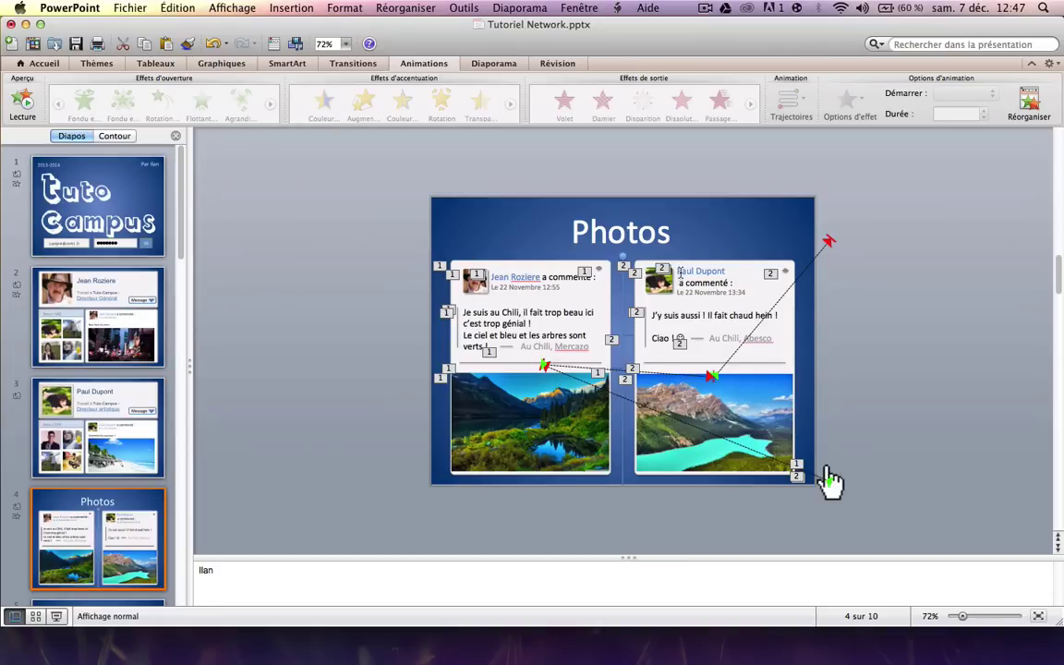
scroll(93, 539, down, 5)
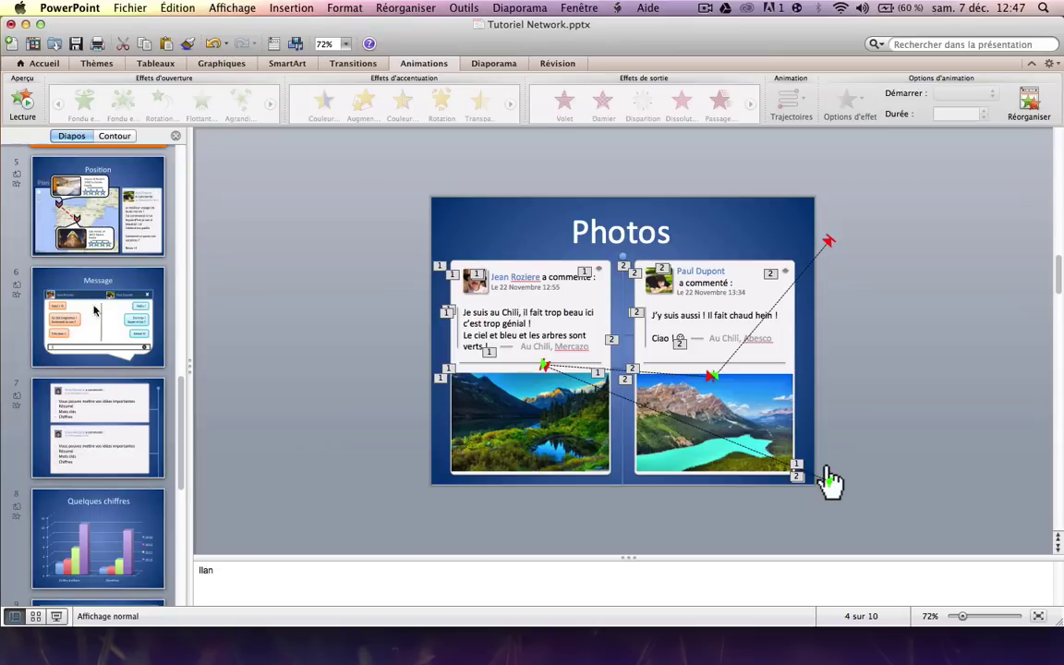
click(101, 240)
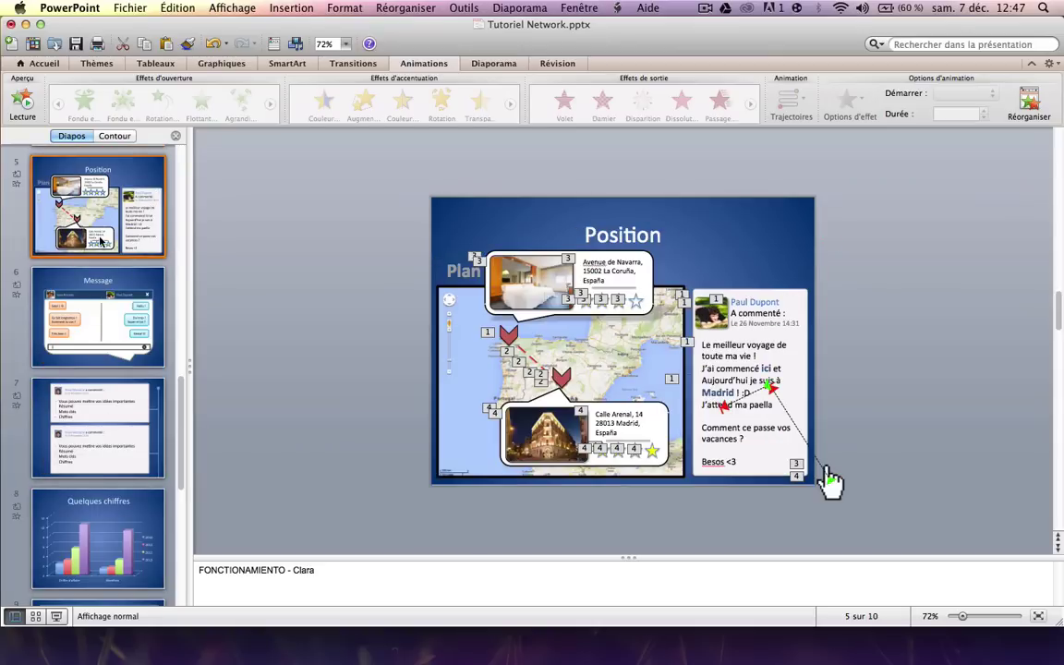
click(121, 322)
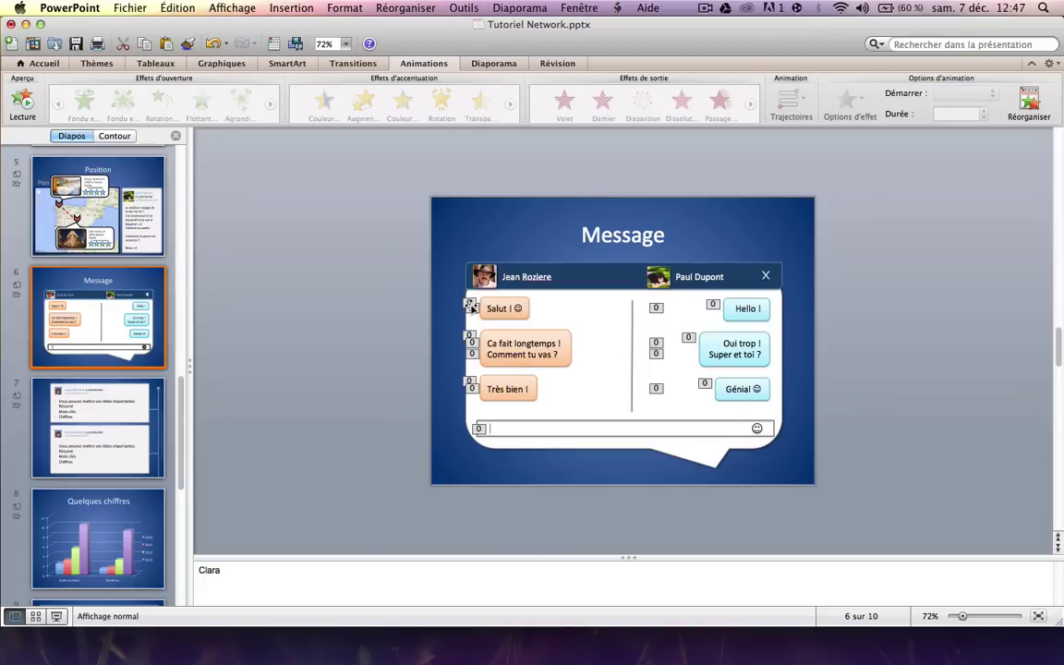
Review the Message slide's animation order, checking each entry's delay, including 'Ca fait longtemps'
click(1029, 100)
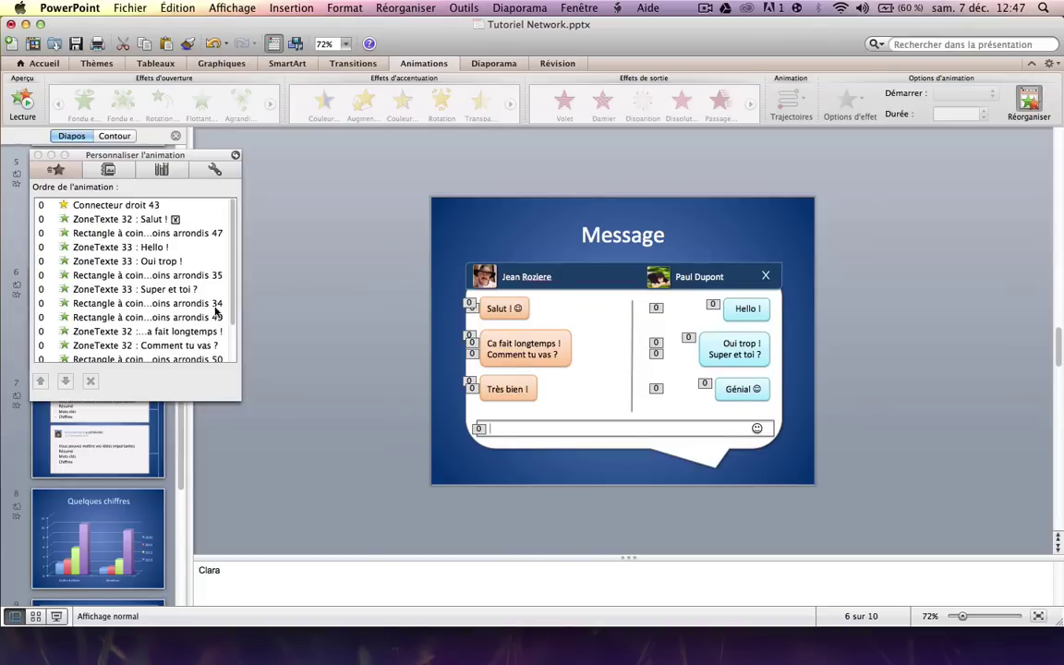
click(180, 275)
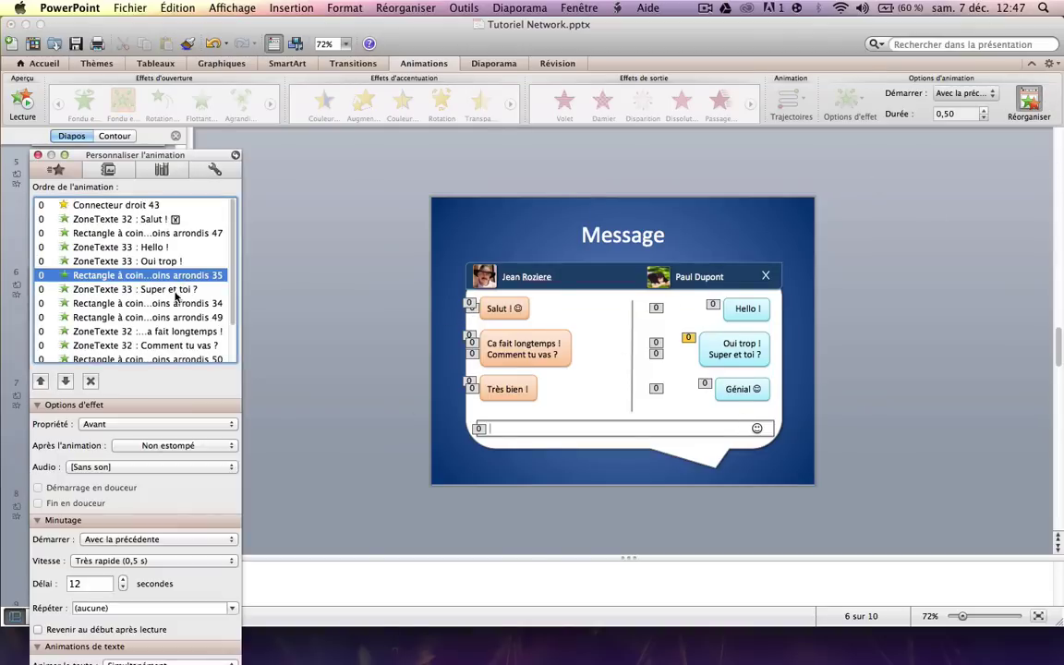
click(102, 291)
click(103, 303)
click(102, 332)
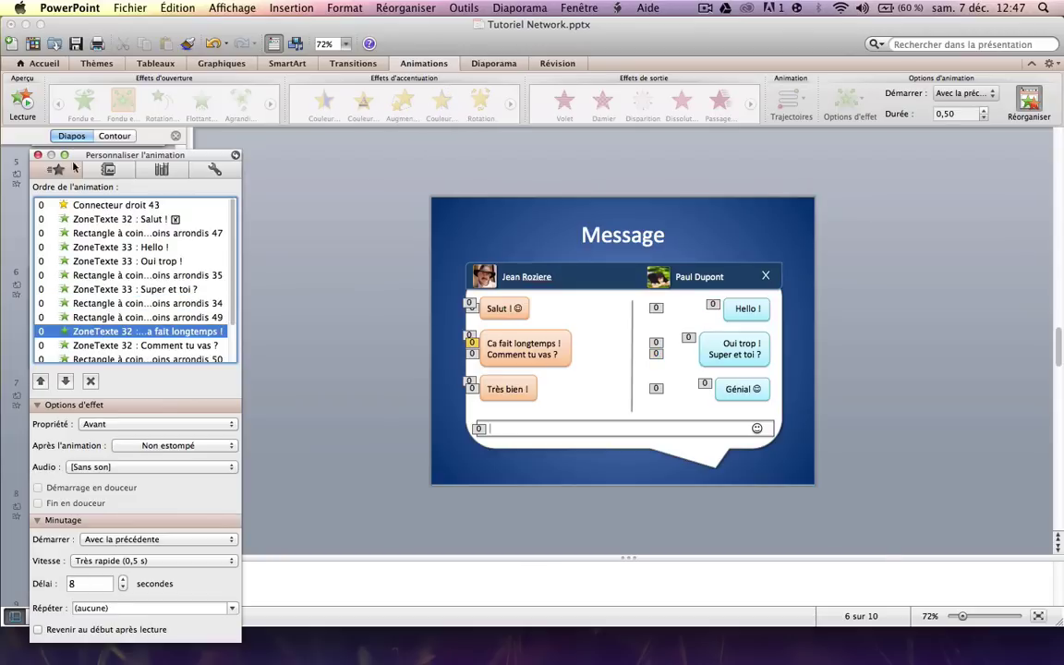
click(37, 155)
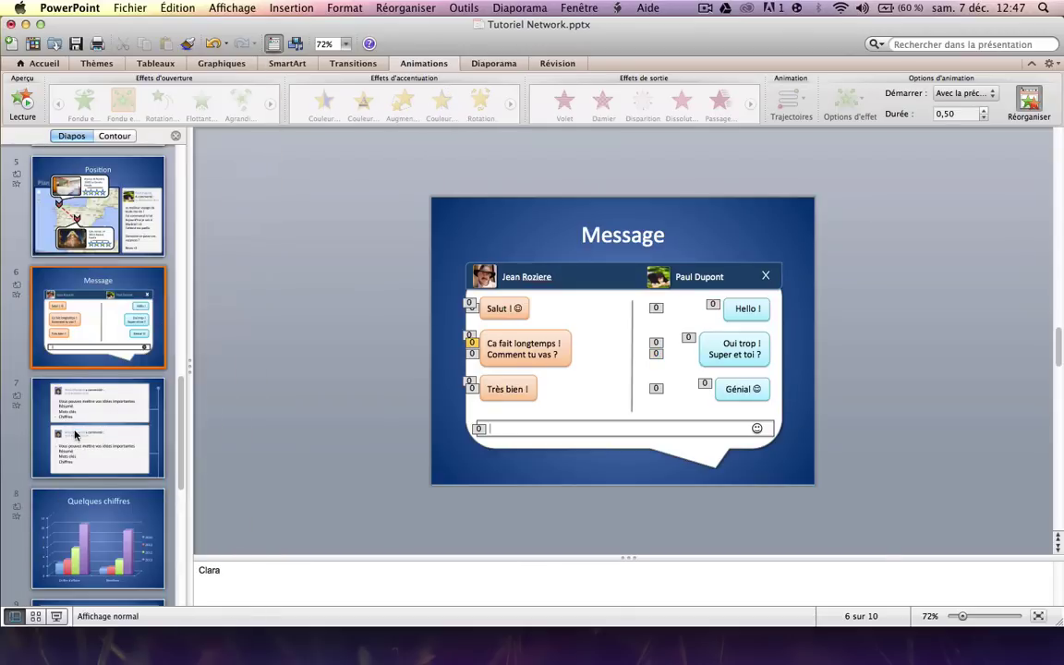
Page through slides 7 to 9 to the closing 'Merci de votre attention!' slide
click(107, 443)
scroll(106, 447, down, 2)
scroll(106, 446, down, 2)
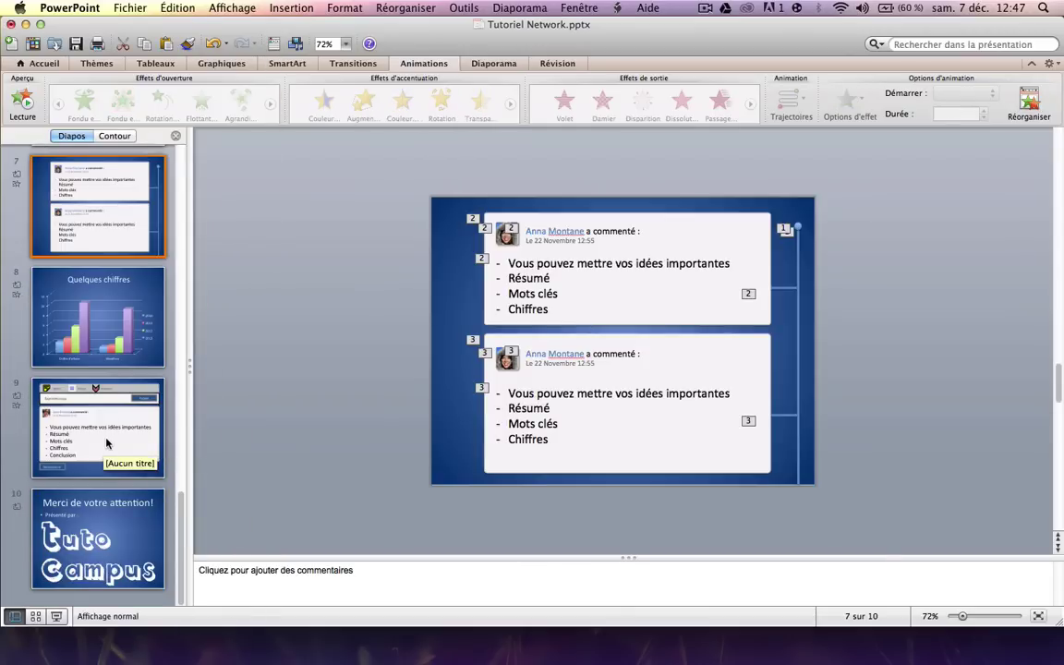
click(104, 313)
click(107, 403)
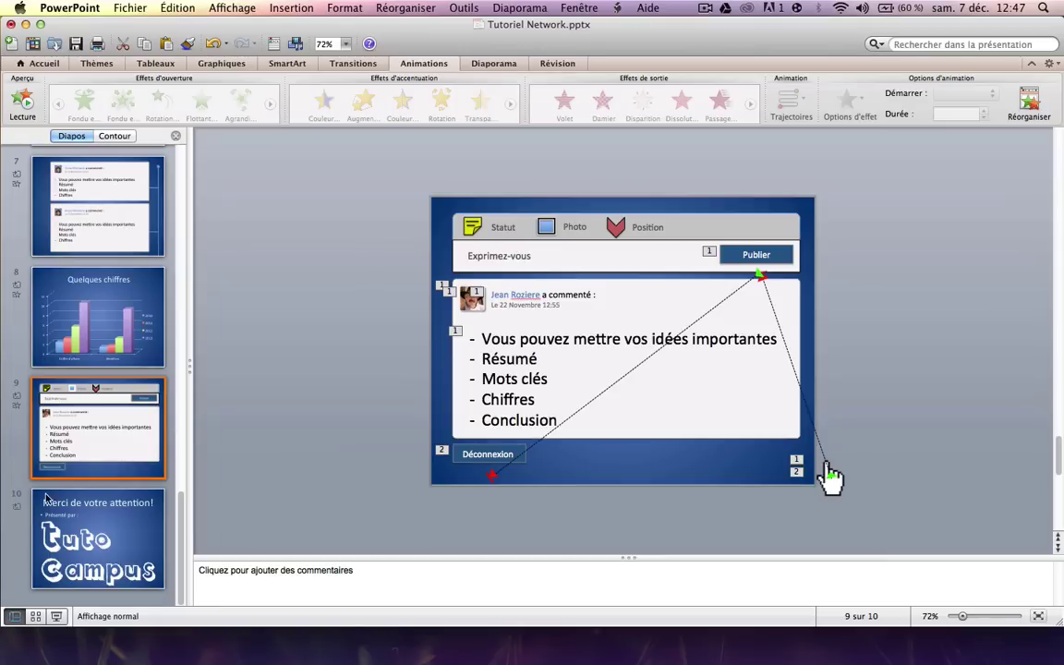
click(106, 534)
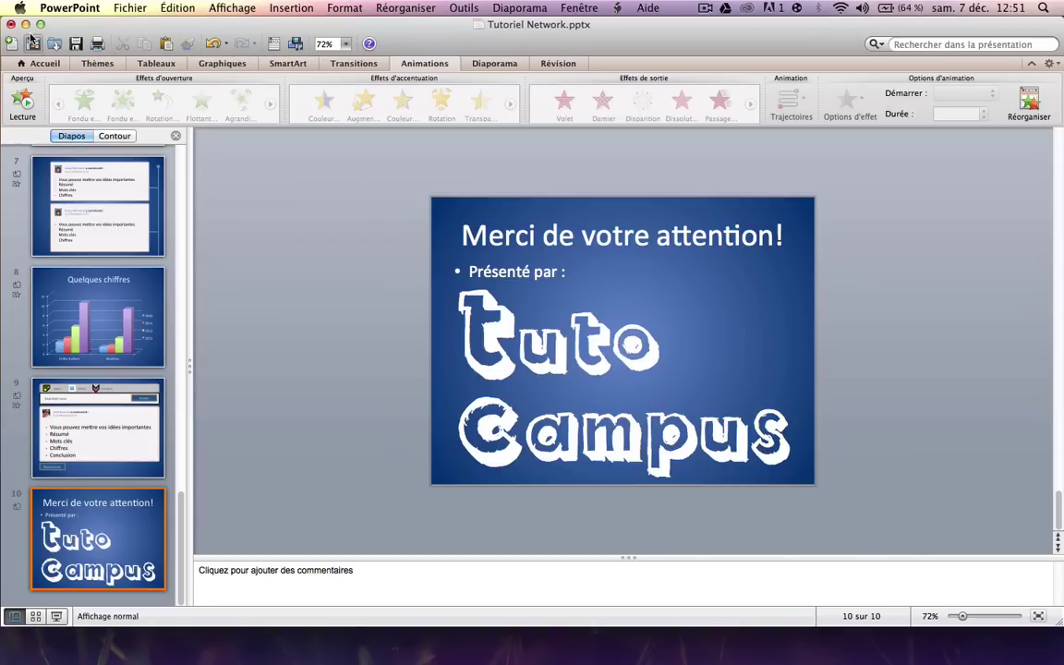
Create a new blank presentation and set it beside the Tutoriel Network deck
click(128, 7)
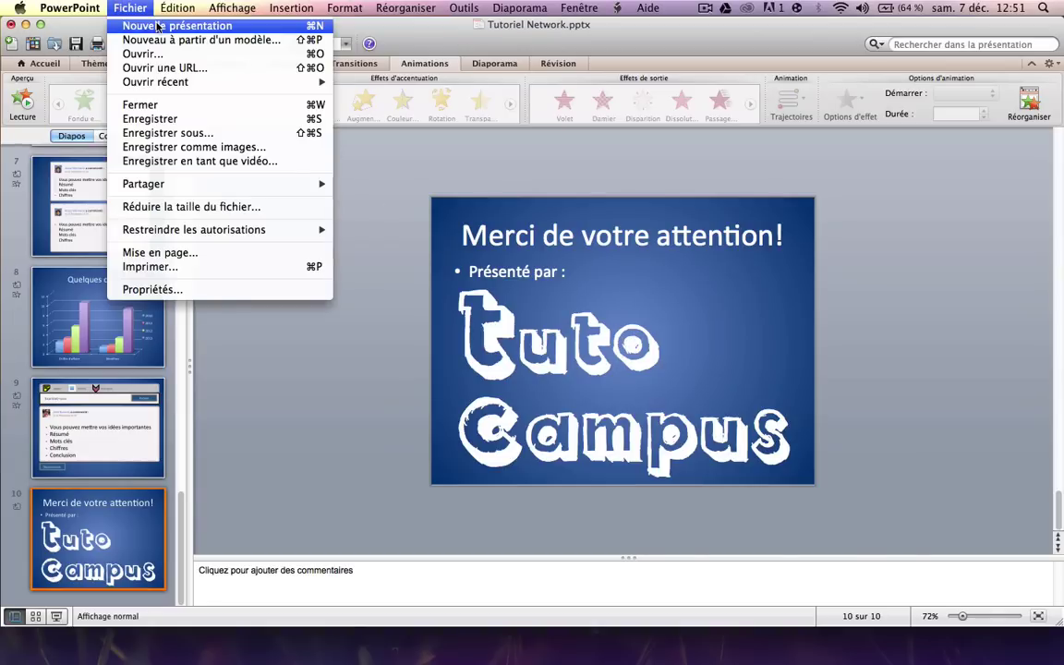
click(157, 25)
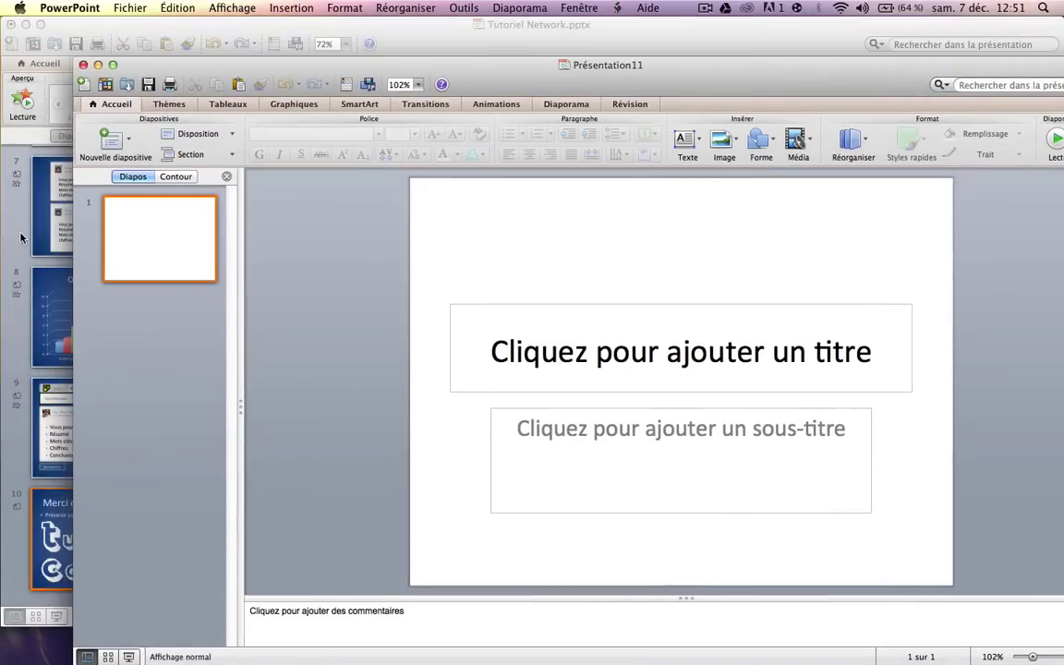
click(20, 239)
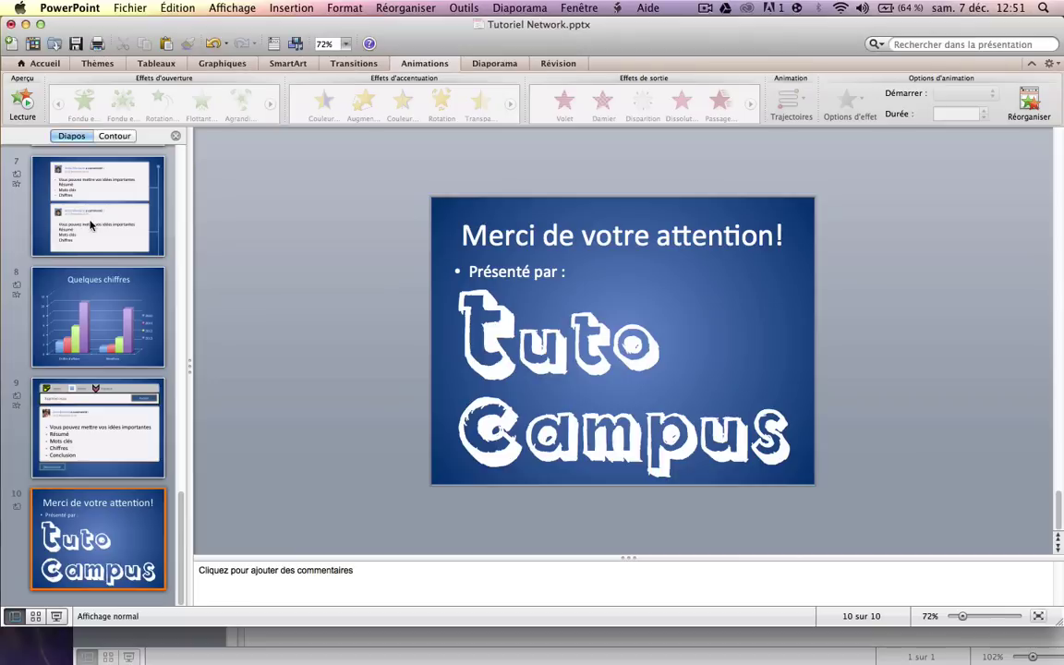
scroll(90, 226, up, 10)
click(88, 171)
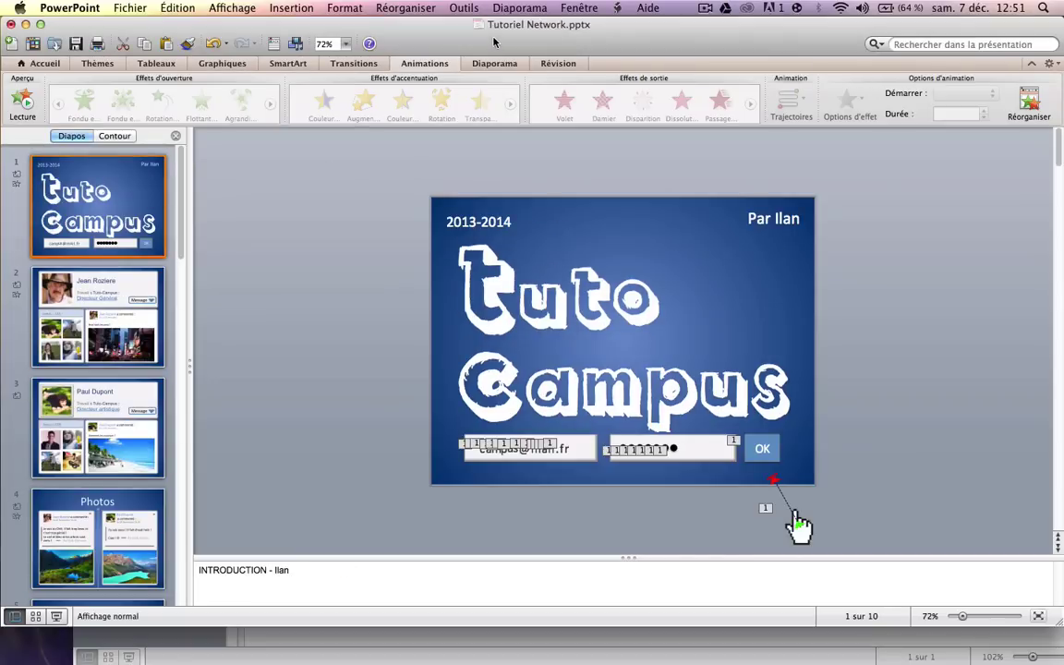
mouse_move(494, 42)
mouse_down()
mouse_move(192, 110)
mouse_move(48, 84)
mouse_up()
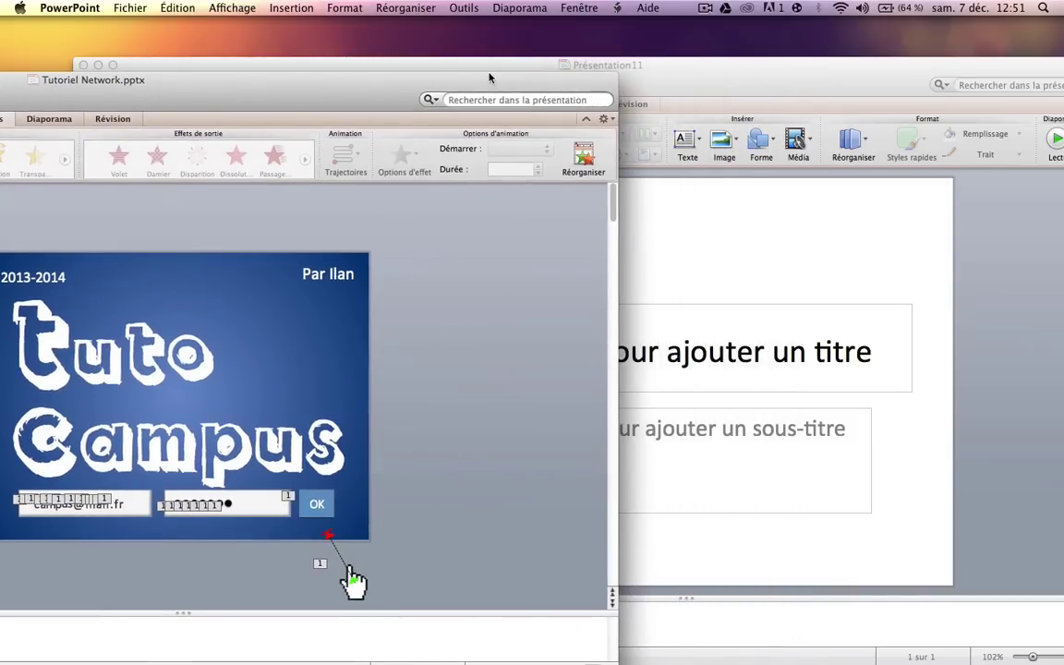
click(767, 68)
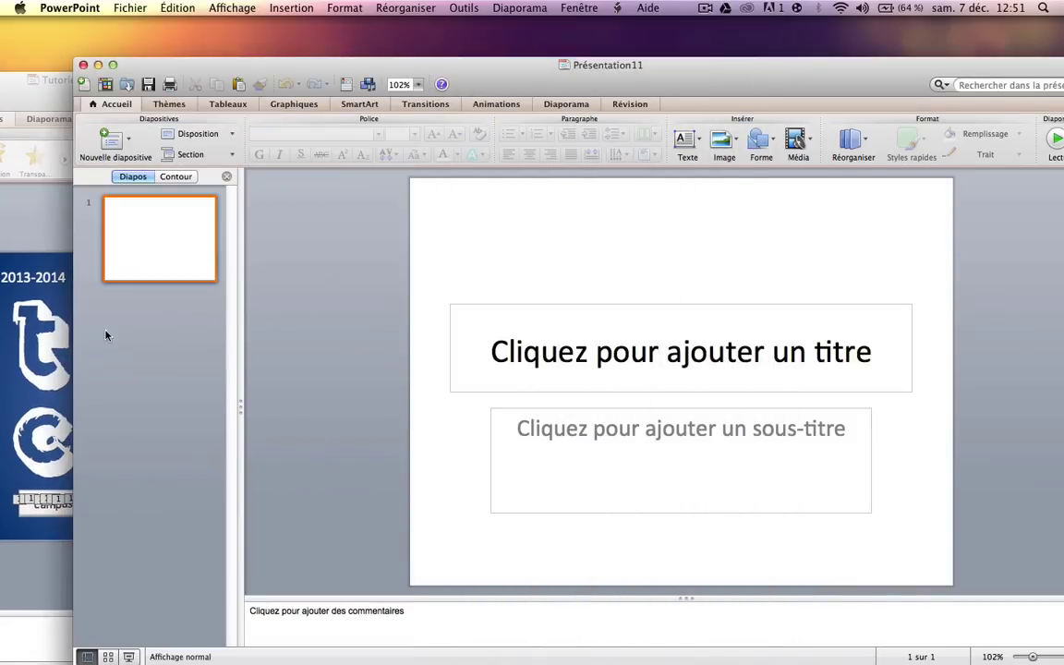
double_click(878, 64)
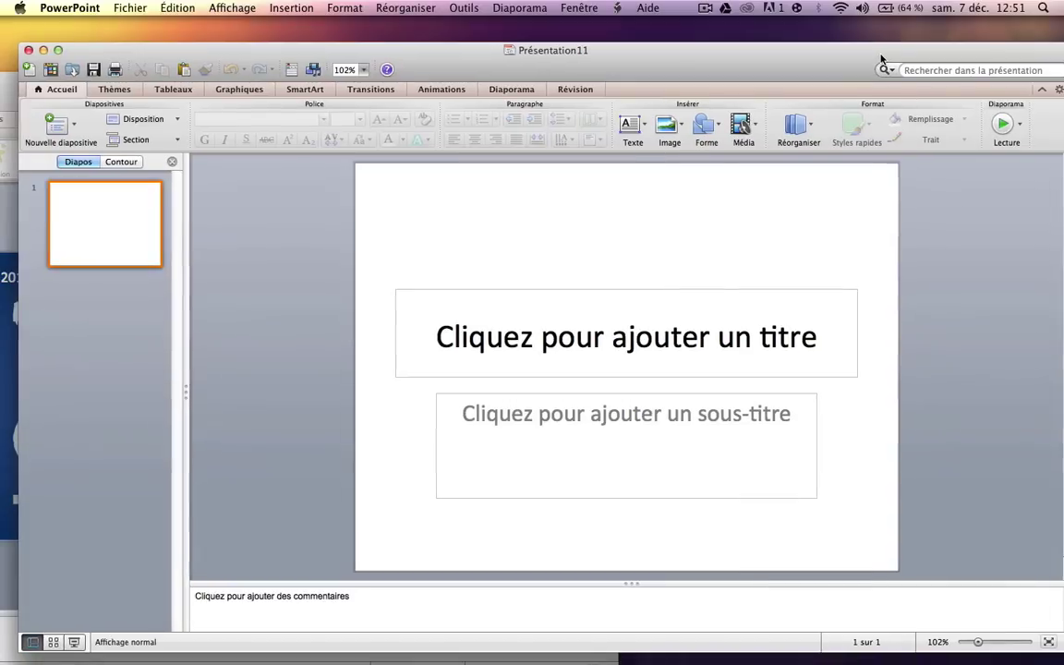
Give the slide a blue gradient background from Thèmes > Arrière-plan
click(112, 90)
click(925, 128)
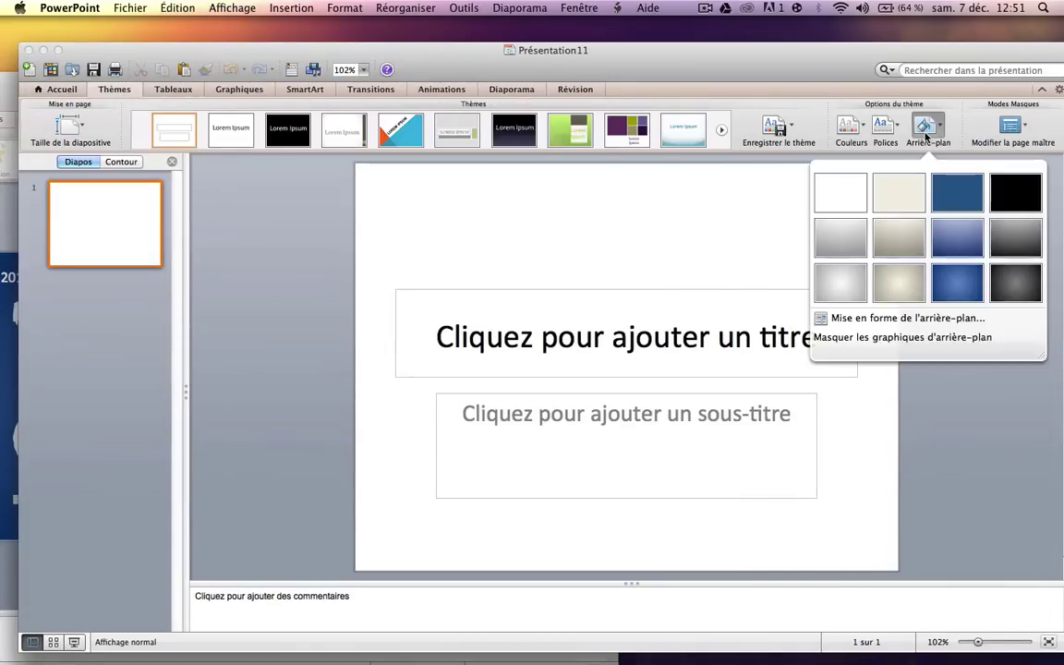
click(957, 238)
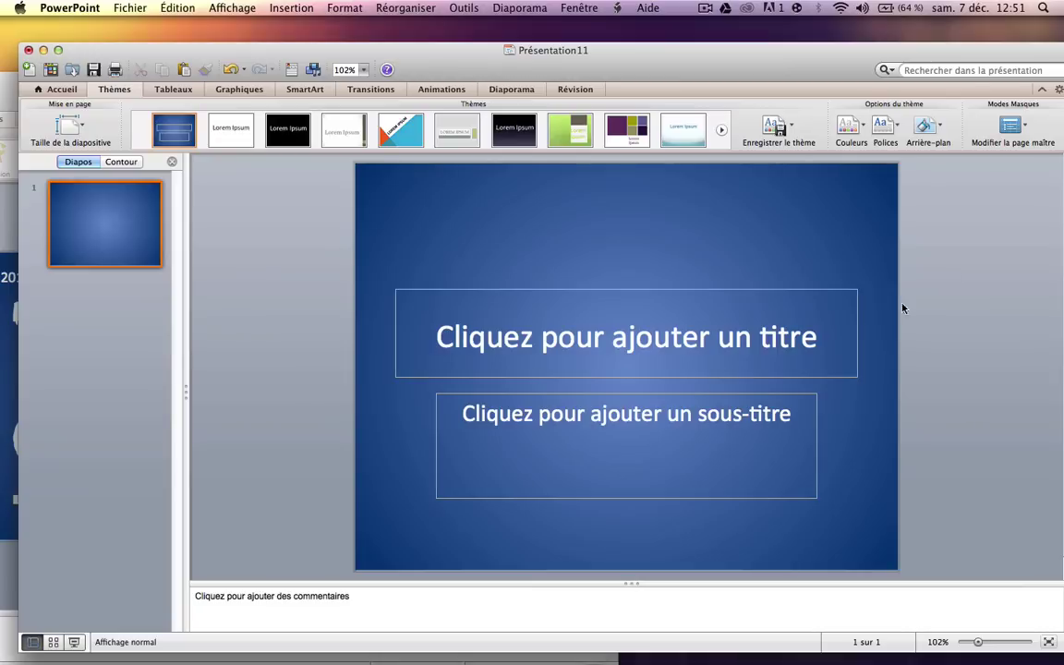
Reposition the new window next to the reference deck and enter the title placeholder
mouse_move(659, 51)
mouse_down()
mouse_move(725, 14)
mouse_move(790, 14)
mouse_up()
click(111, 82)
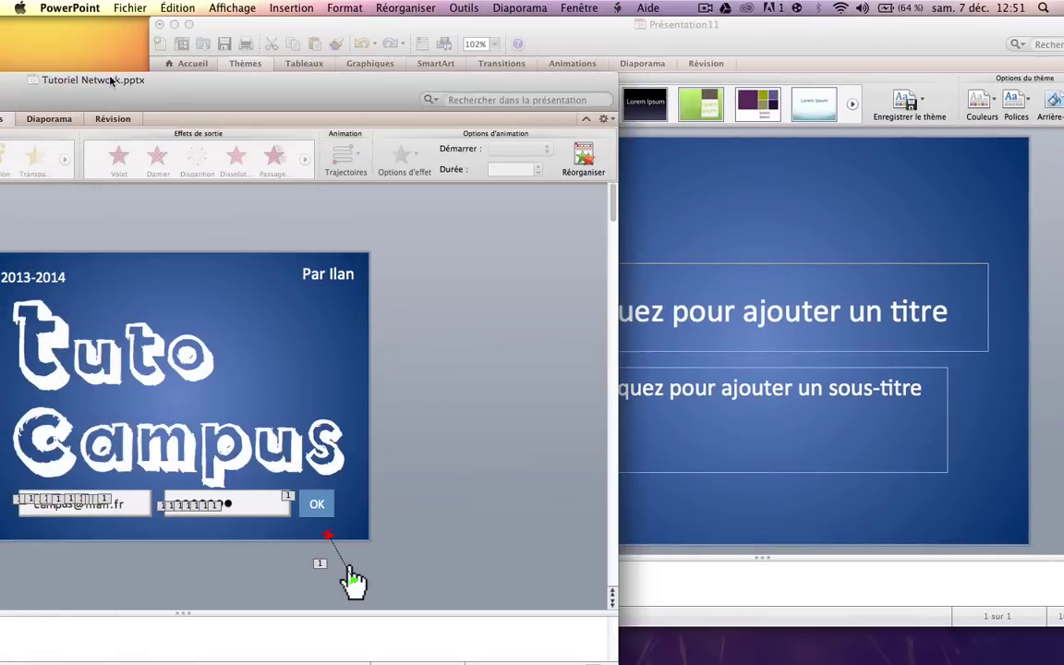
click(437, 25)
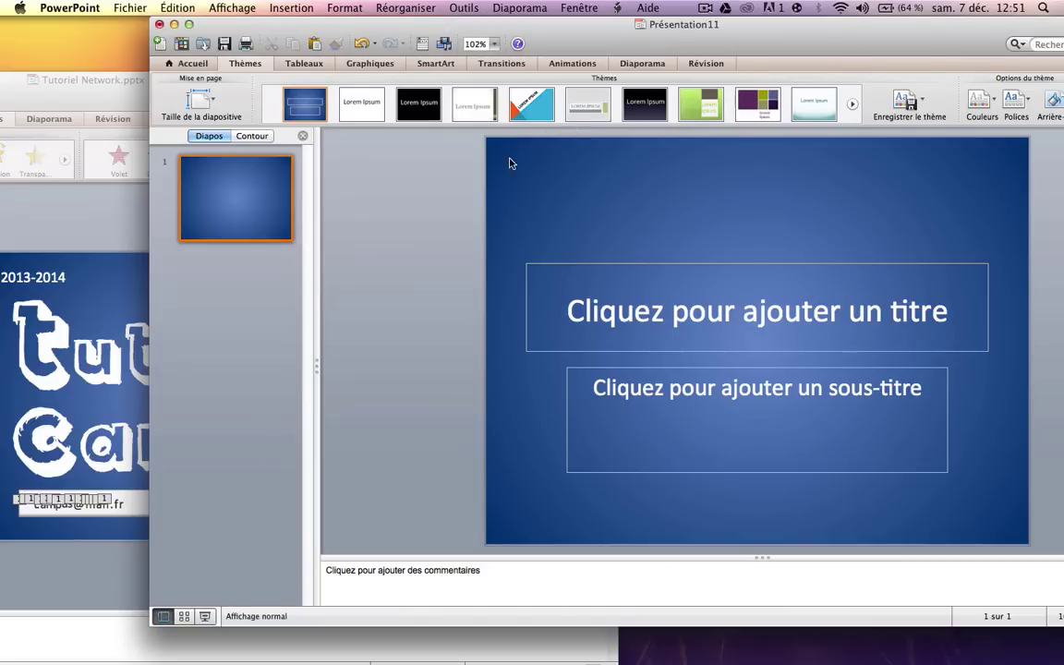
click(592, 294)
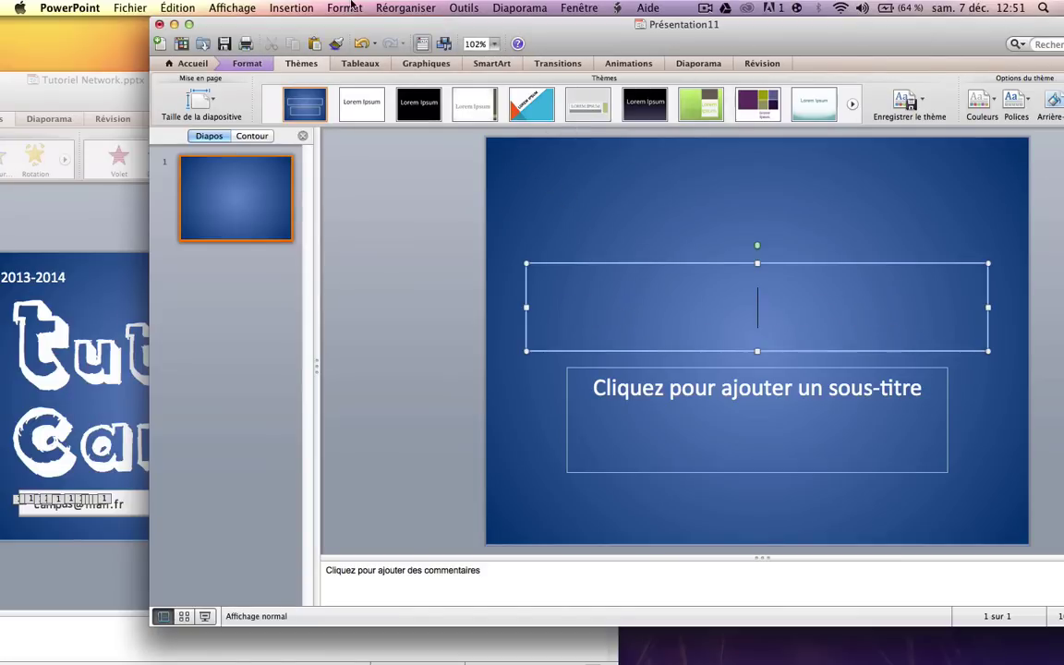
Type 'tuto' and 'campus' on two title lines in the Royal Delight Shad font
click(172, 63)
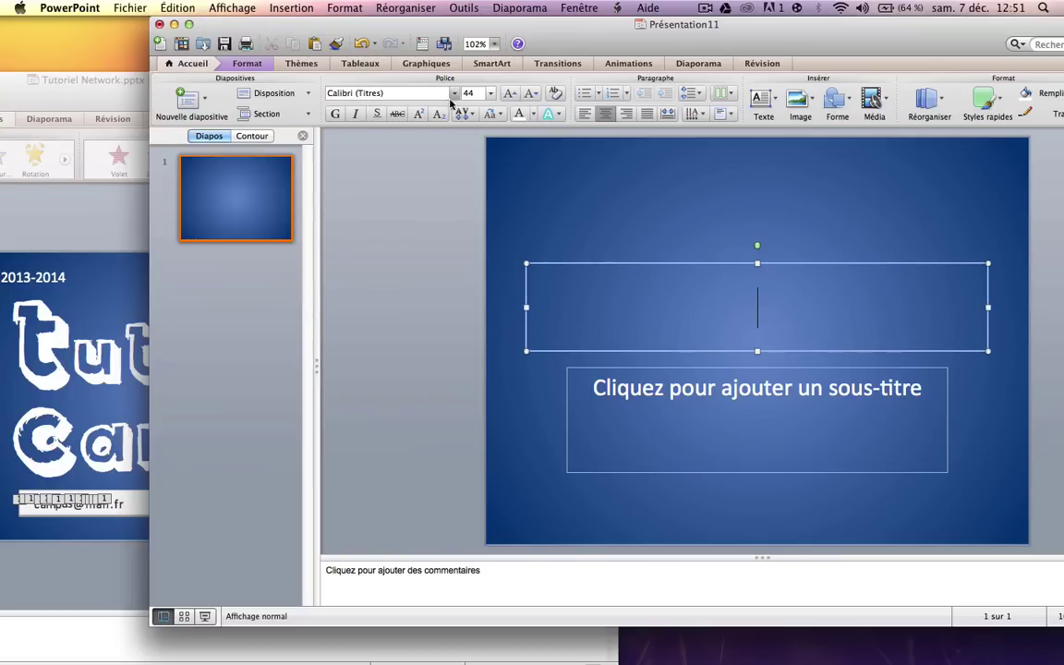
key(r)
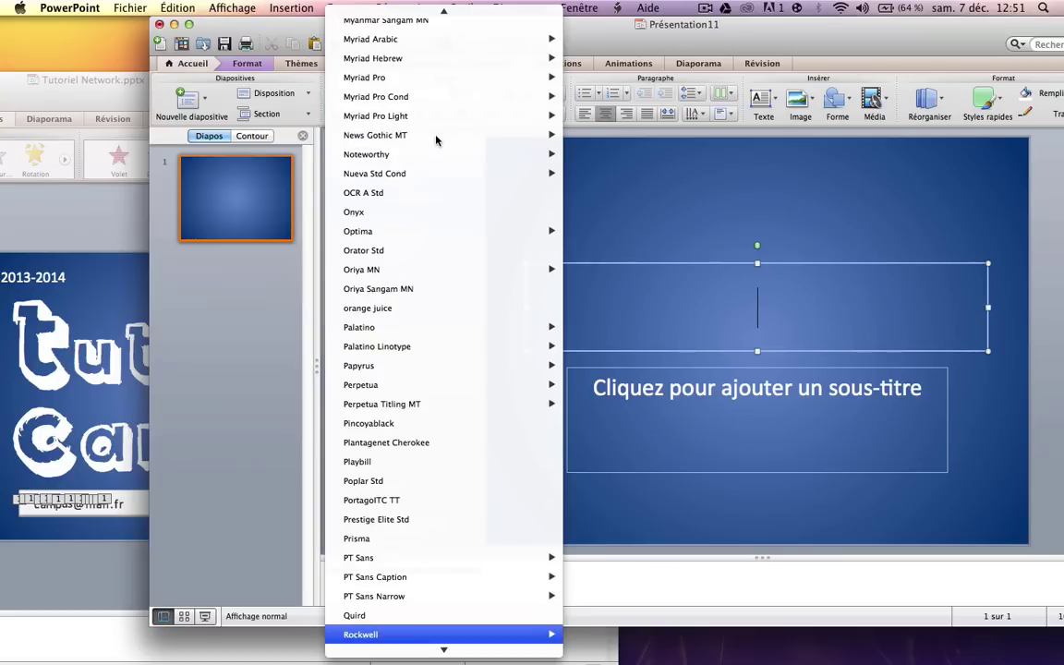
scroll(437, 139, down, 3)
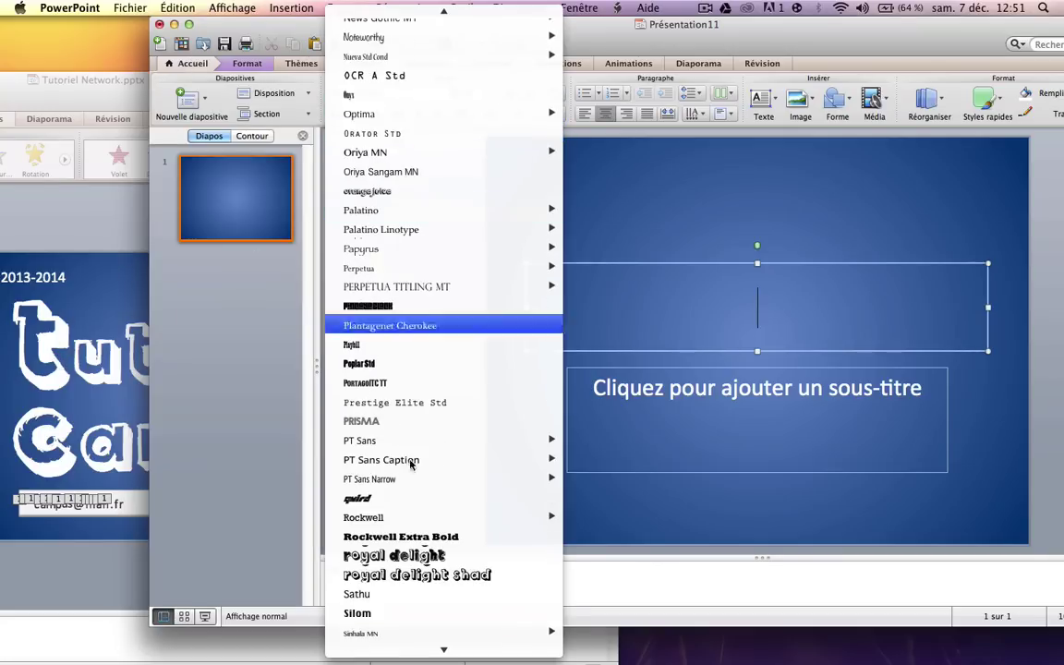
click(389, 572)
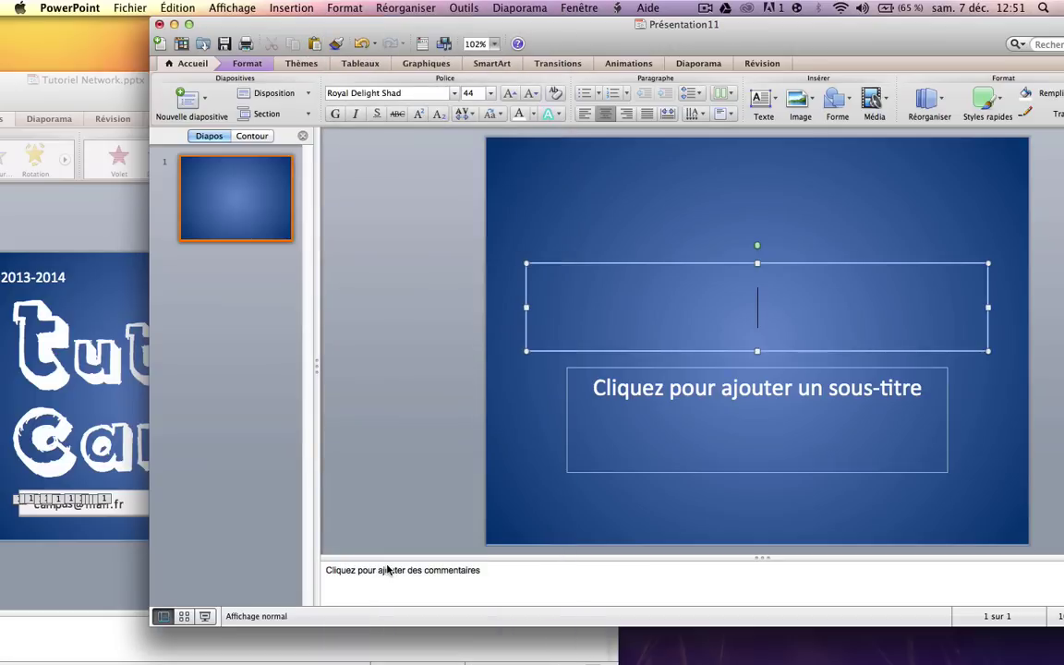
text(t)
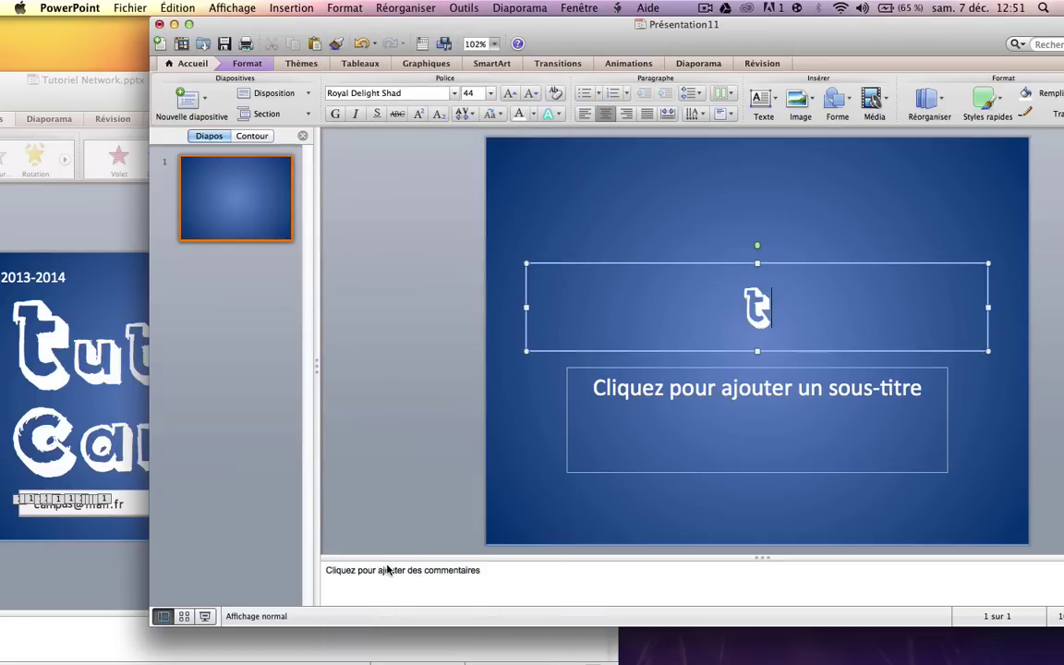
text(uto)
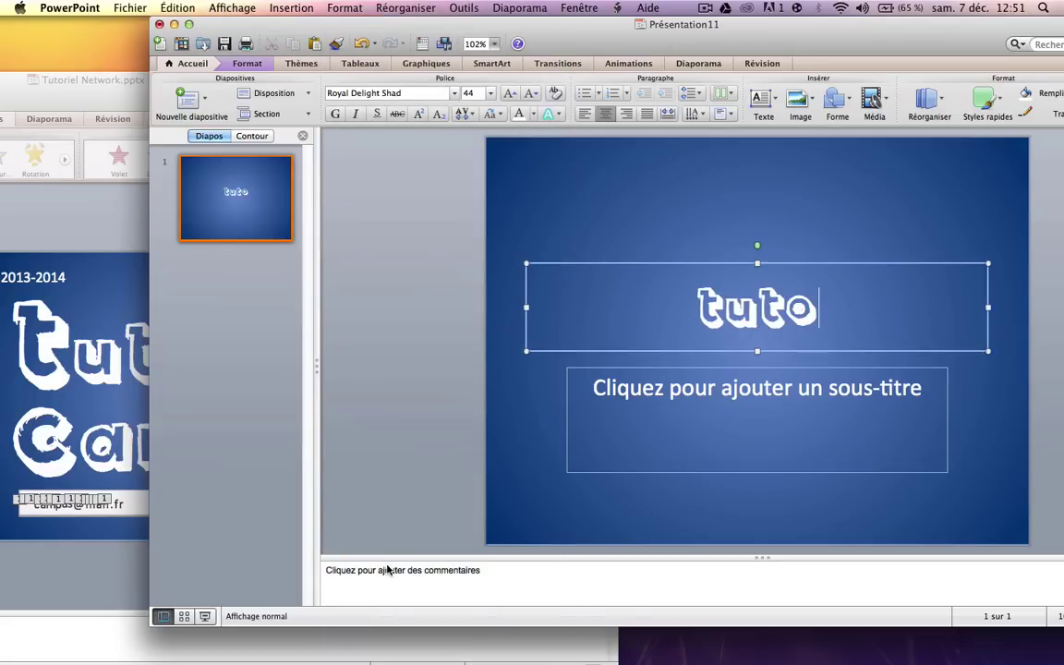
key(Return)
text(camp)
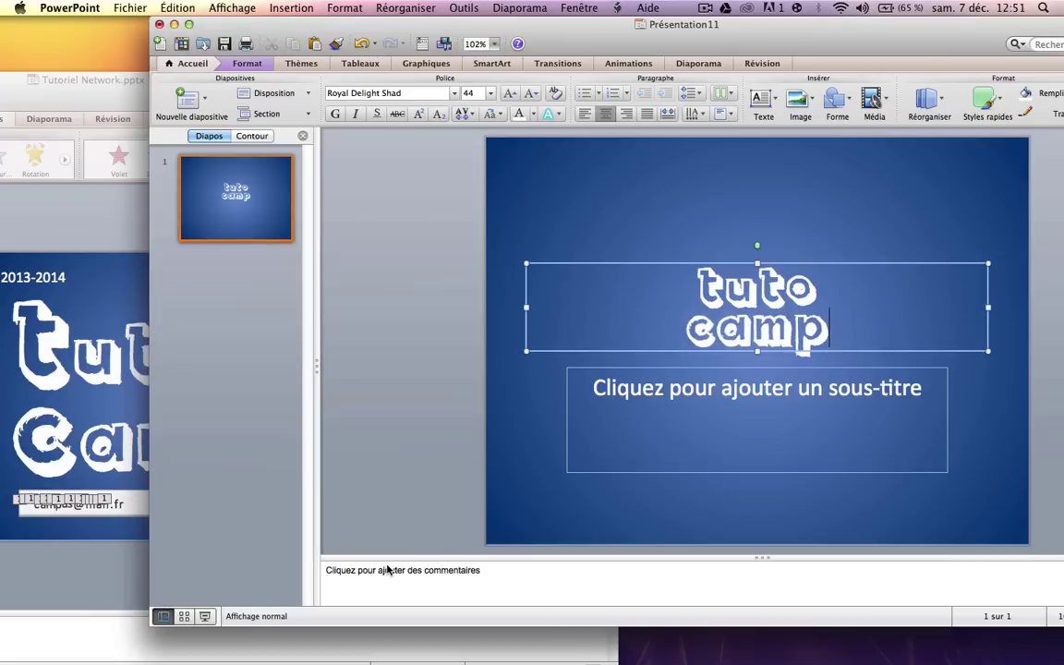
text(us)
Enlarge the title text and delete the subtitle placeholder
drag(869, 325, 708, 310)
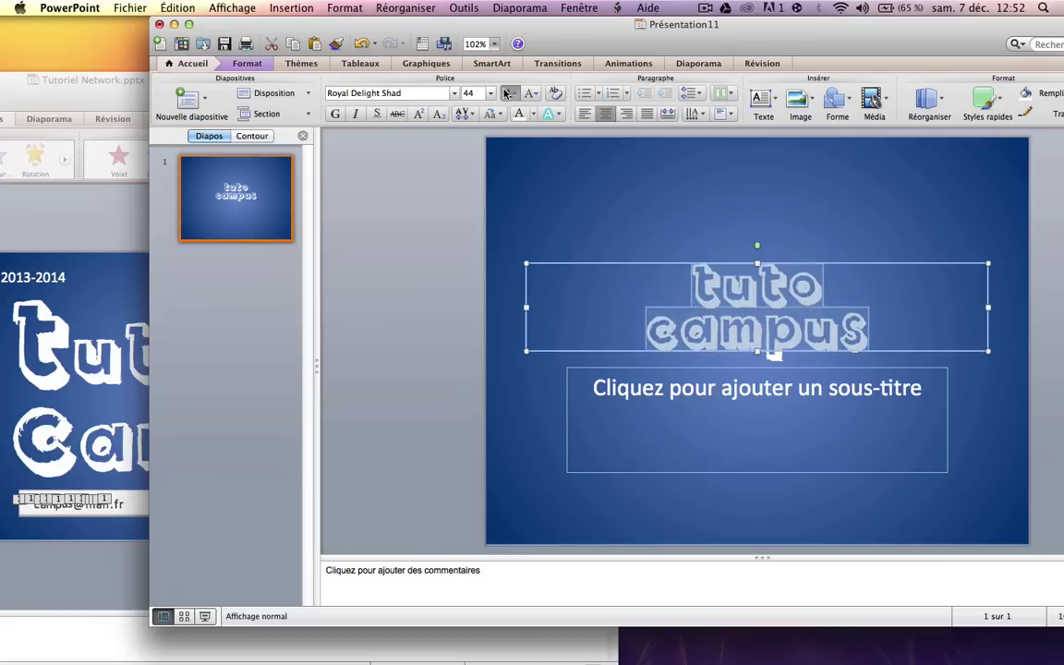
key(super+shift+period)
key(super+shift+period)
key(super+shift+period)
click(597, 214)
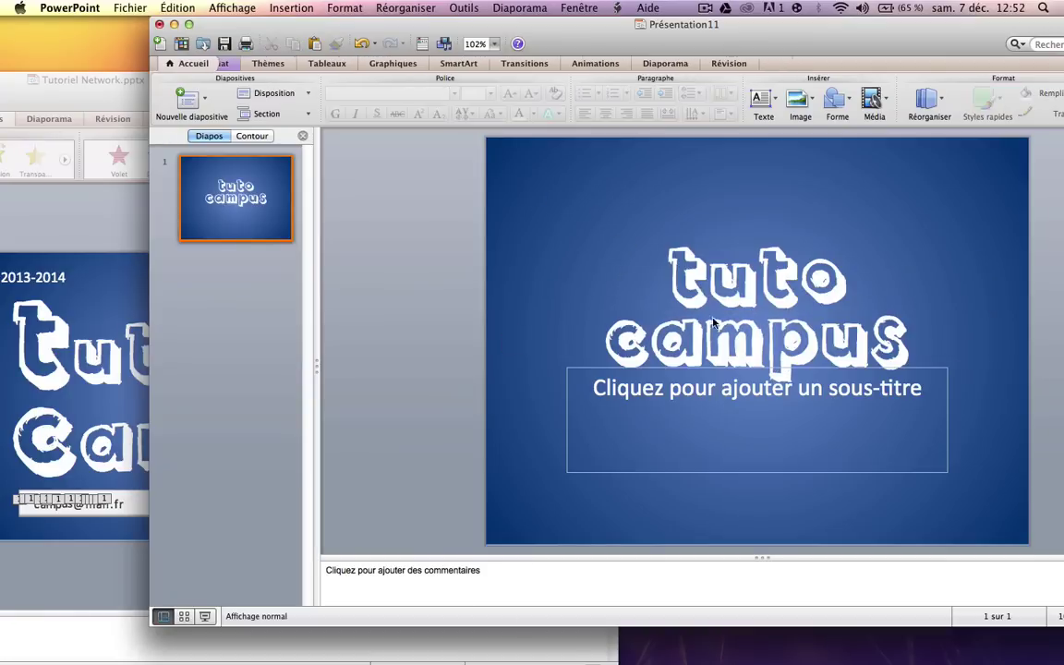
click(715, 427)
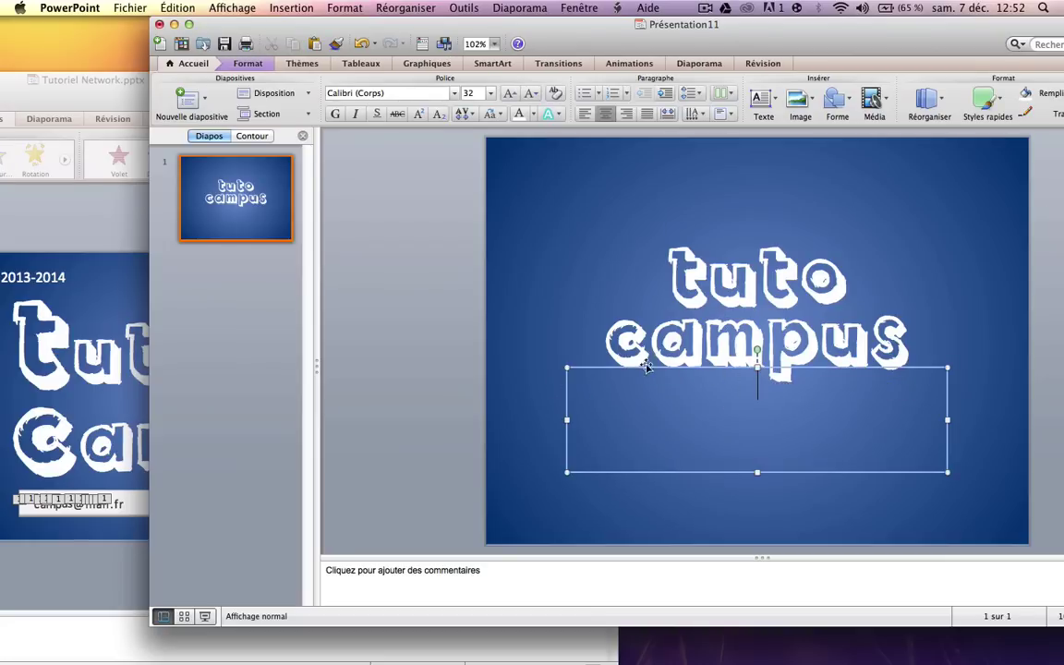
click(611, 368)
key(Delete)
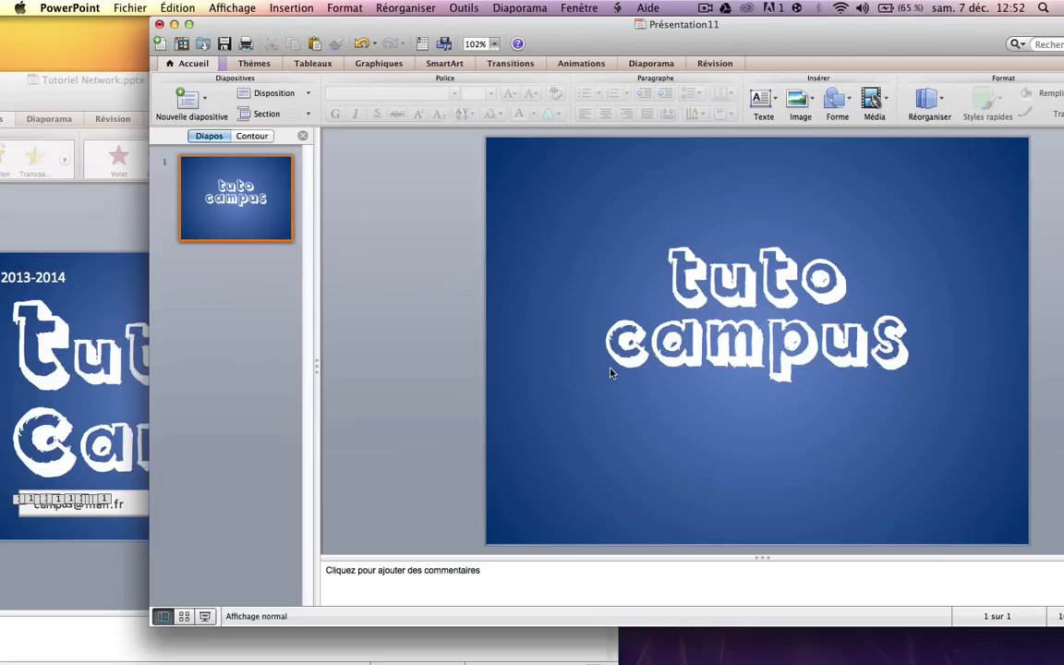
Set the 'tuto campus' title's font size to 80
click(697, 282)
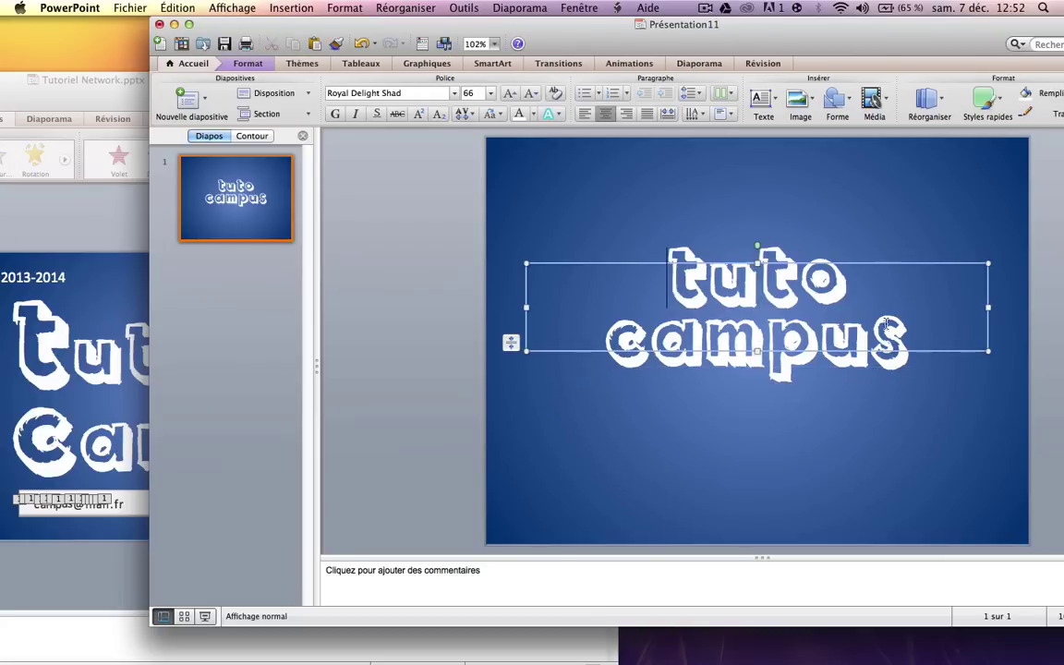
drag(608, 260, 944, 358)
double_click(468, 93)
text(80)
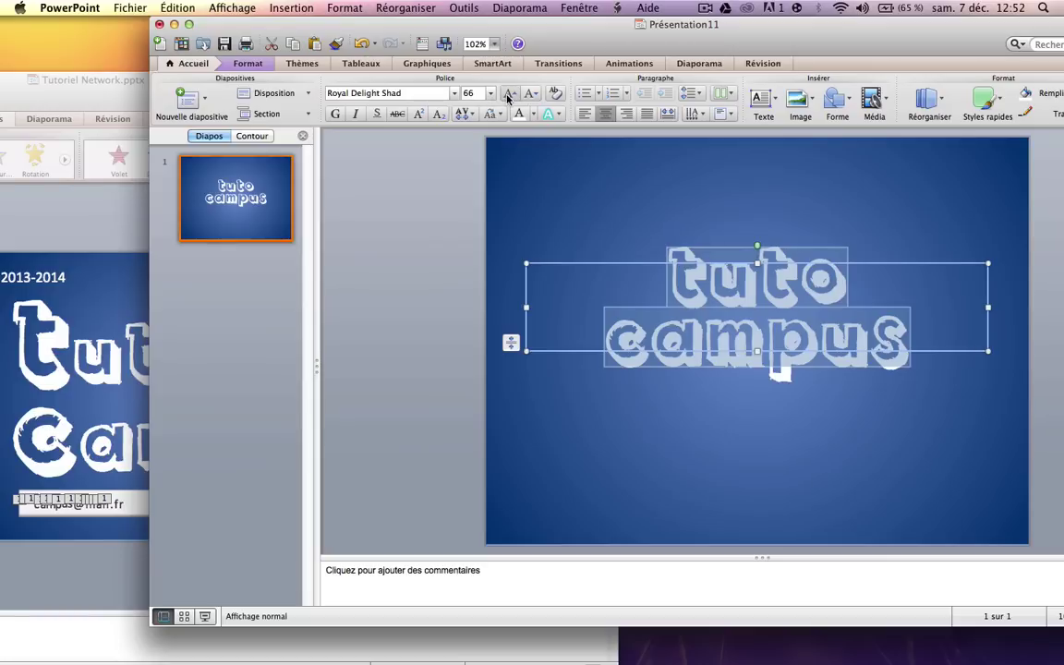
key(Return)
click(600, 220)
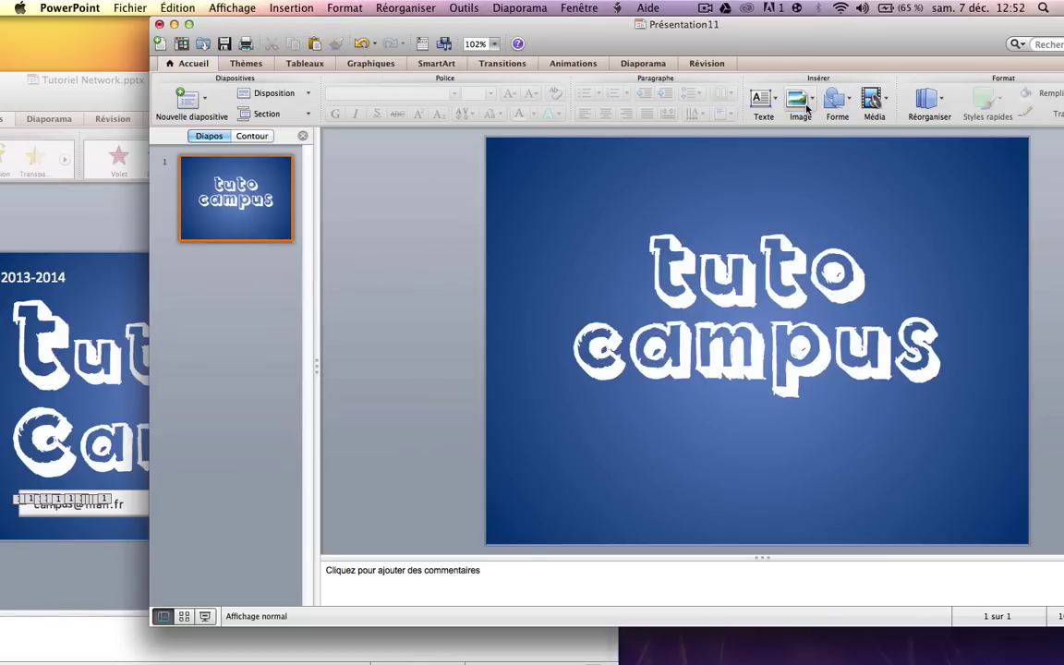
Add a top-left text box reading 'Année 2013-2014'
click(759, 102)
click(795, 135)
drag(497, 154, 645, 198)
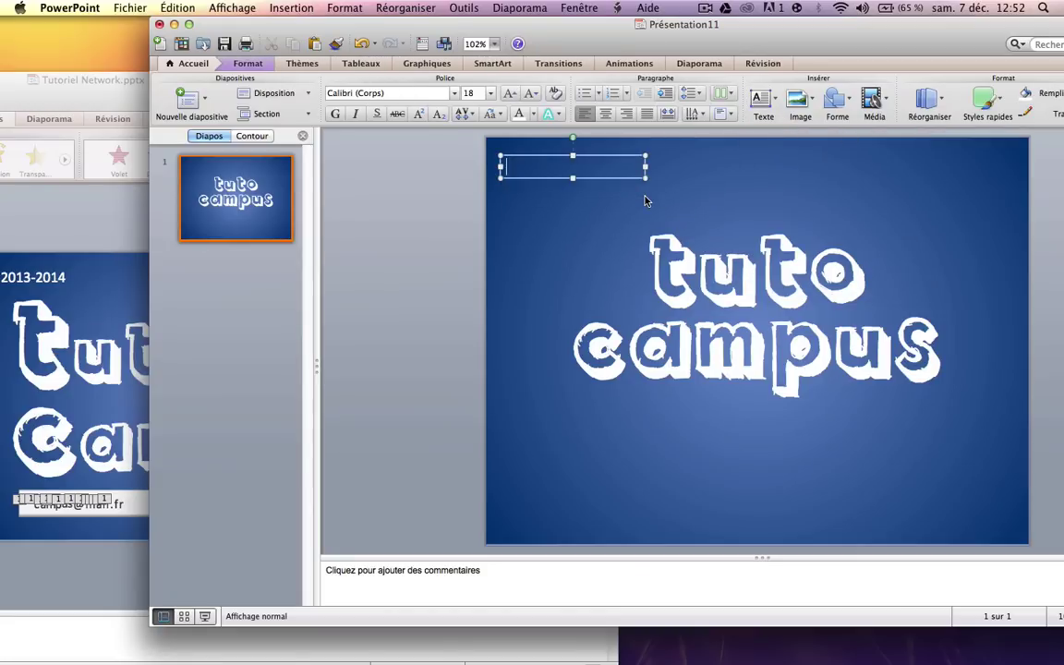
text(Année 2)
text(013)
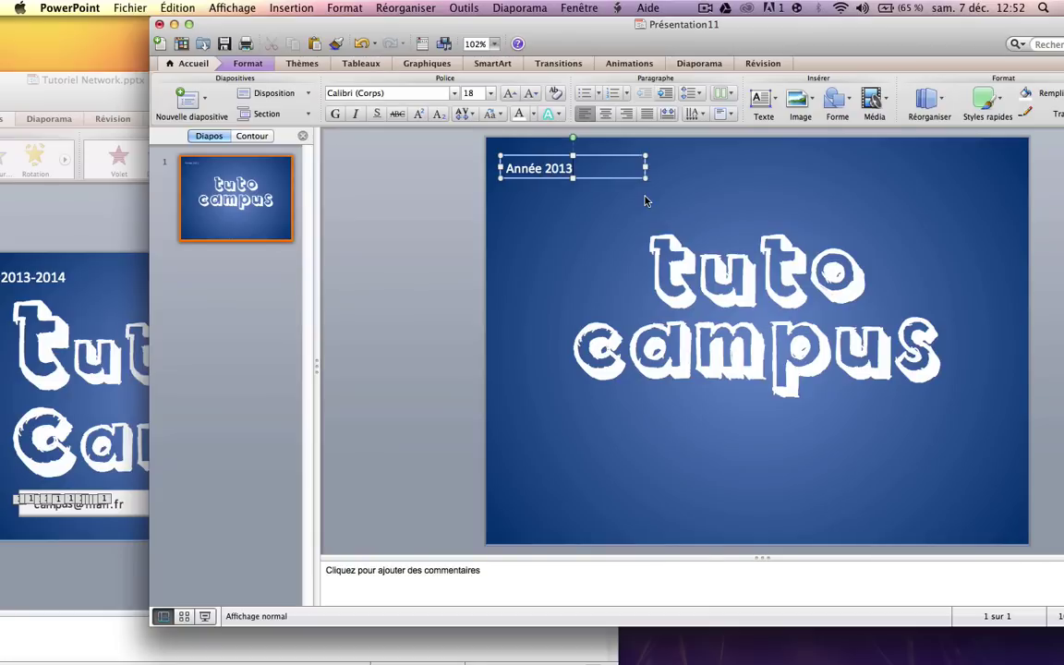
text(-2014)
click(585, 199)
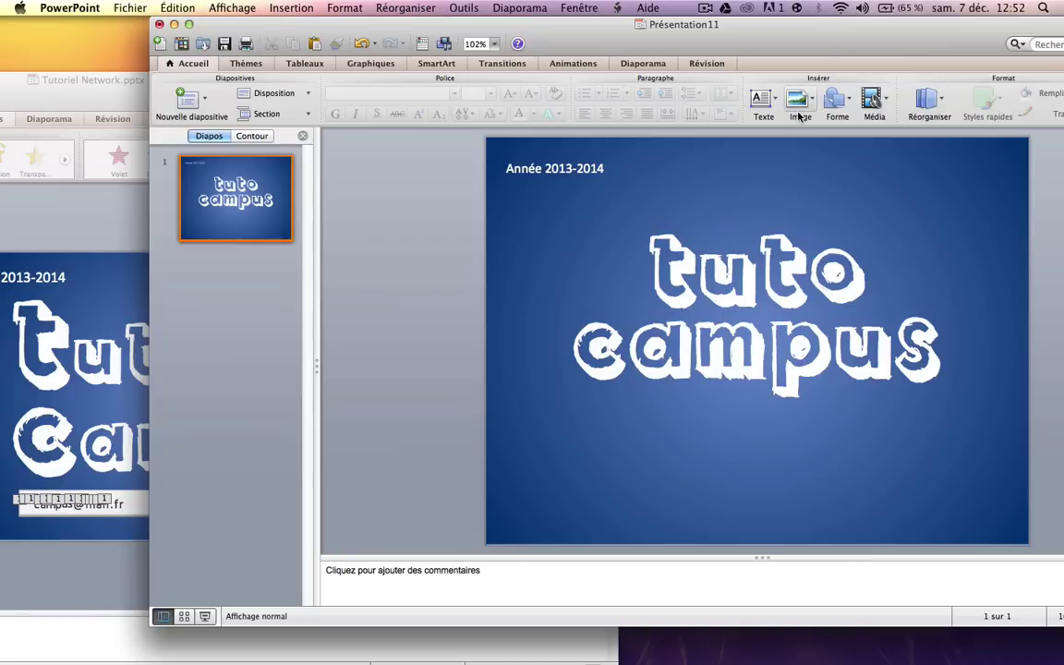
Draw a rectangle near the slide's bottom with a white fill and a coloured outline
click(831, 105)
mouse_move(878, 143)
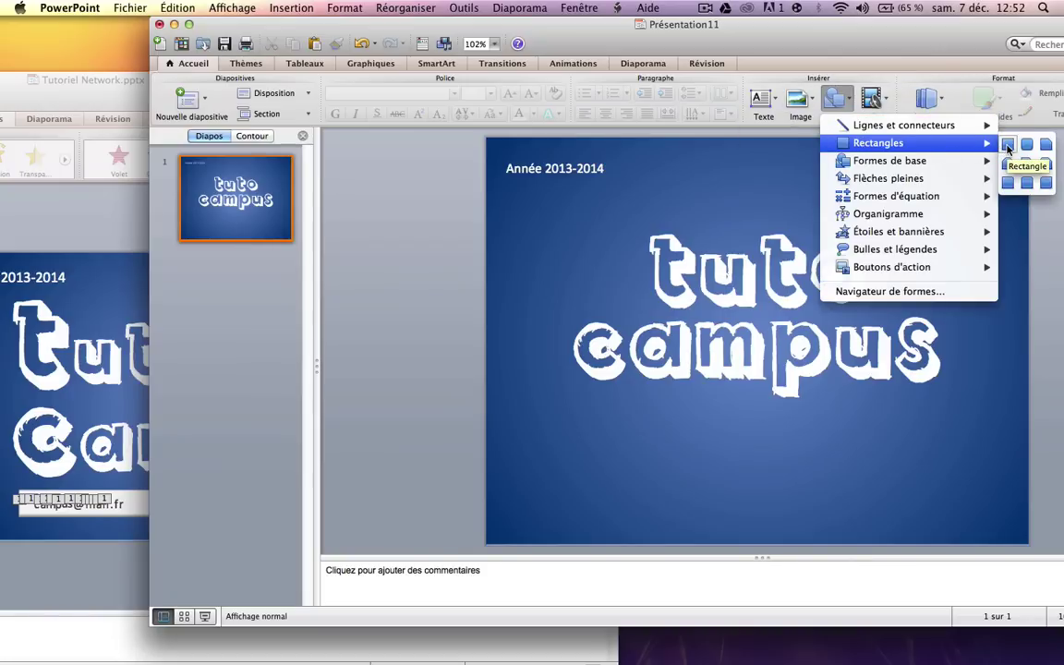
click(1008, 146)
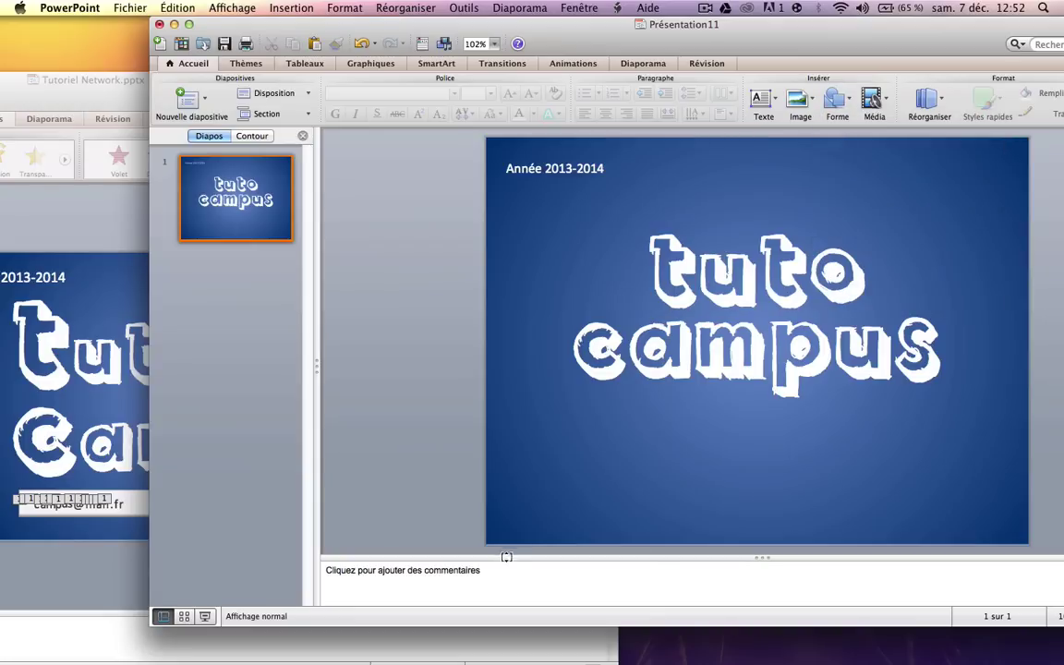
drag(544, 485, 736, 517)
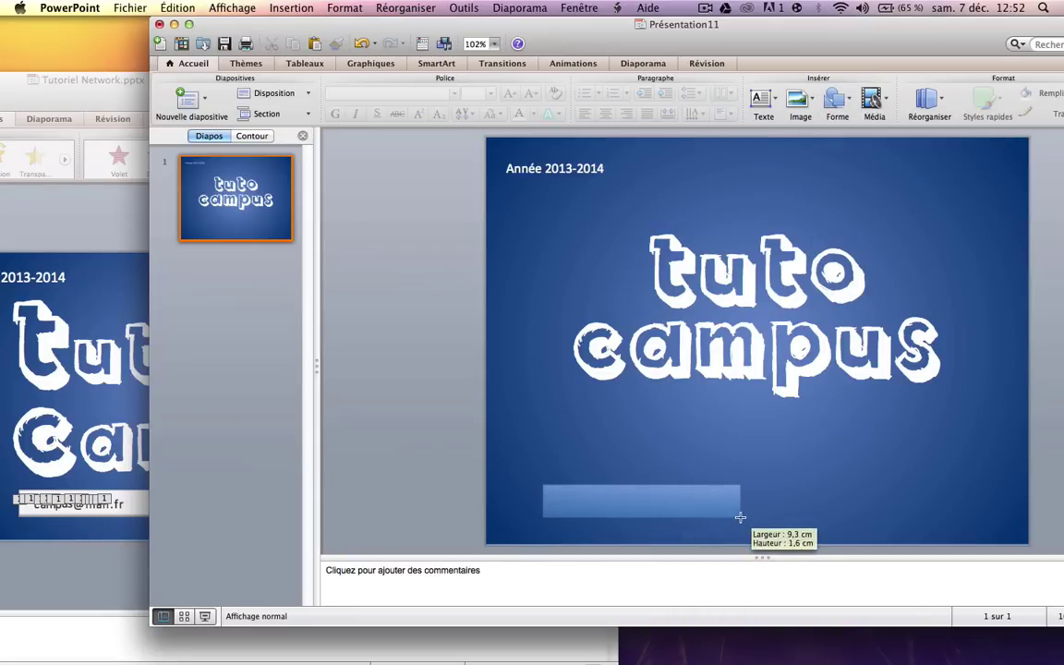
drag(671, 507, 684, 503)
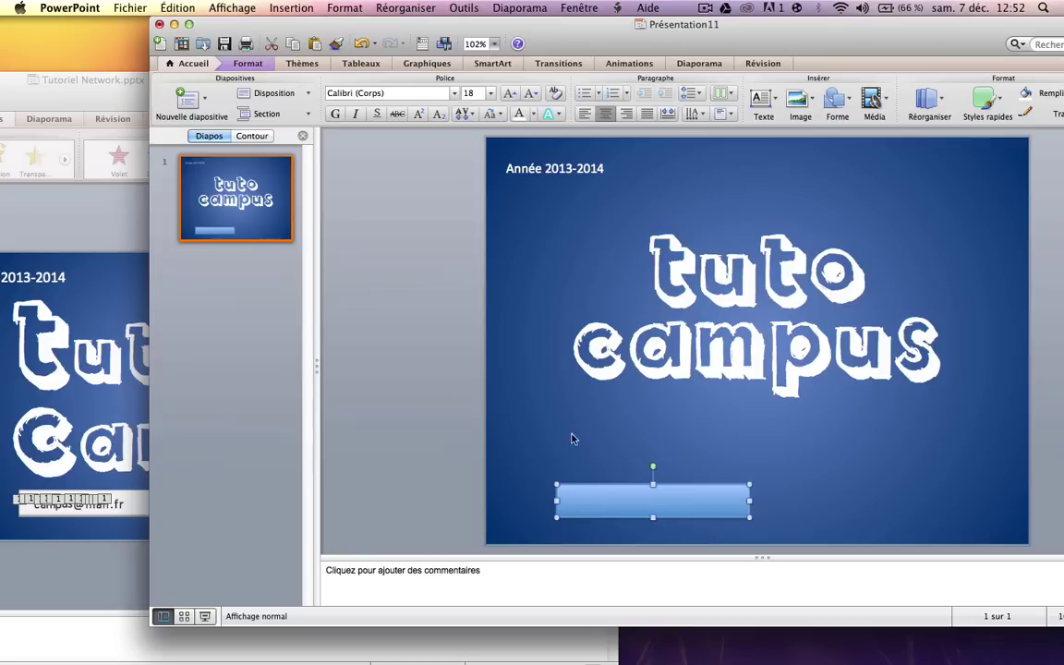
click(262, 67)
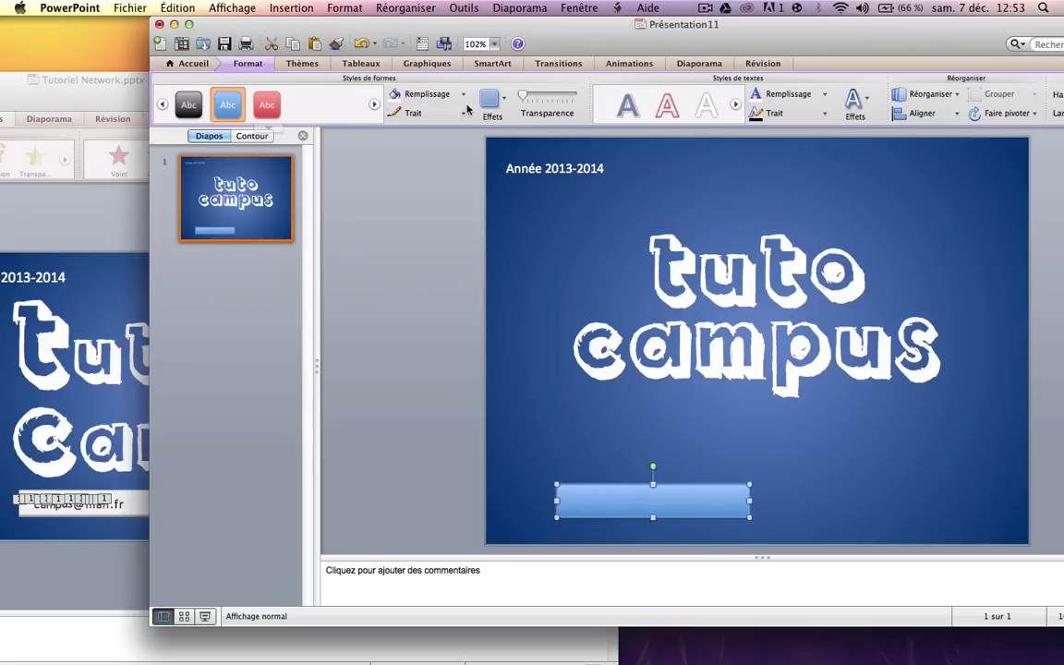
click(430, 94)
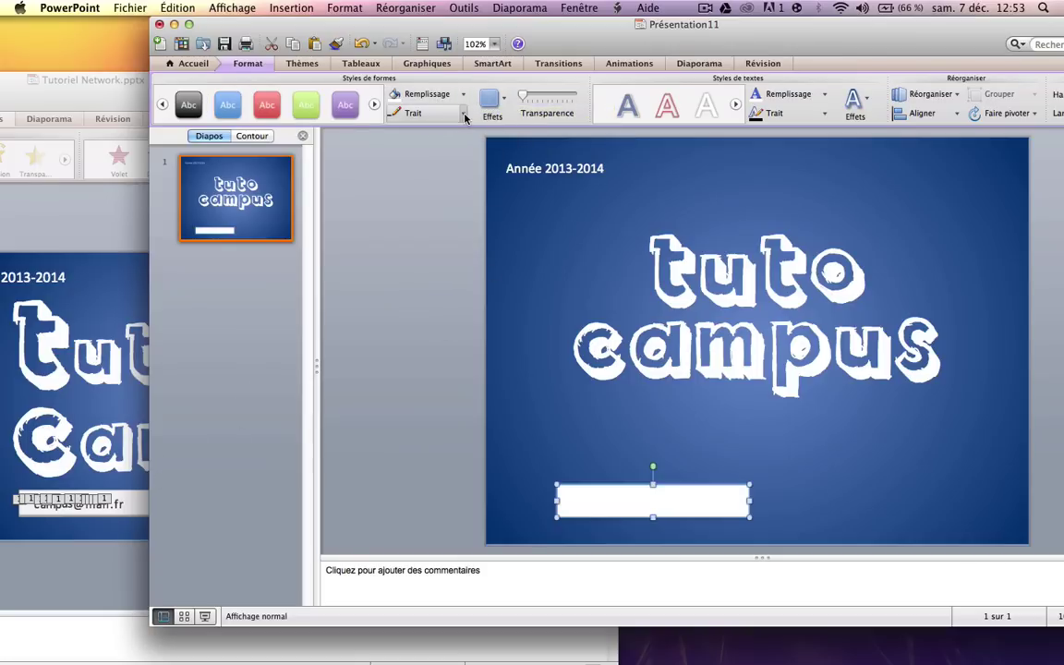
click(416, 113)
click(406, 198)
click(554, 375)
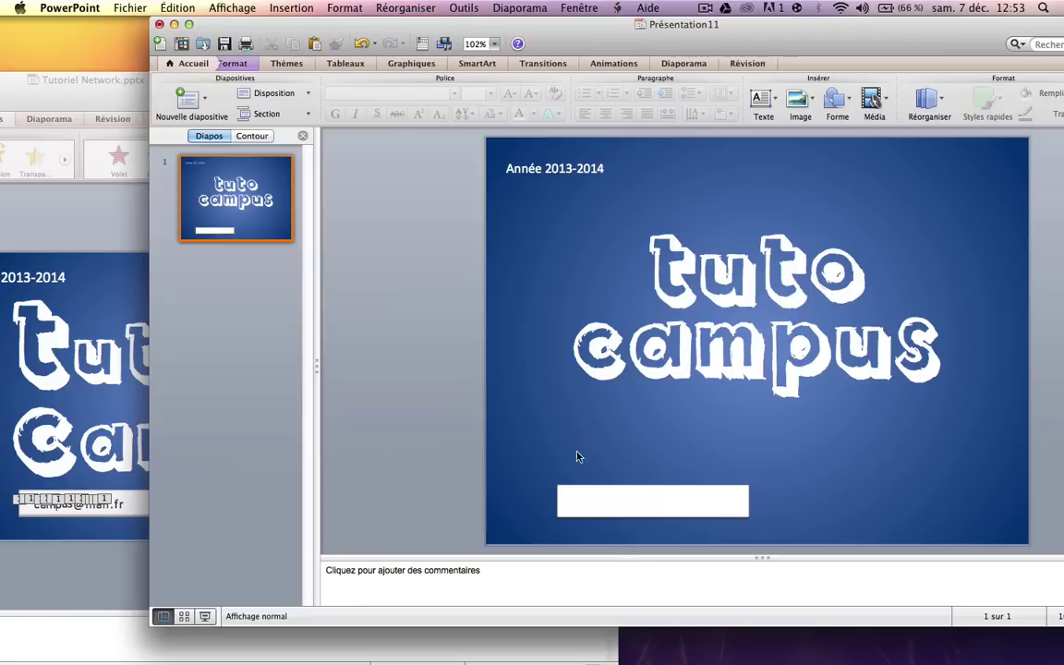
Nudge the white field into place, then duplicate it and set the copy to its right
click(633, 498)
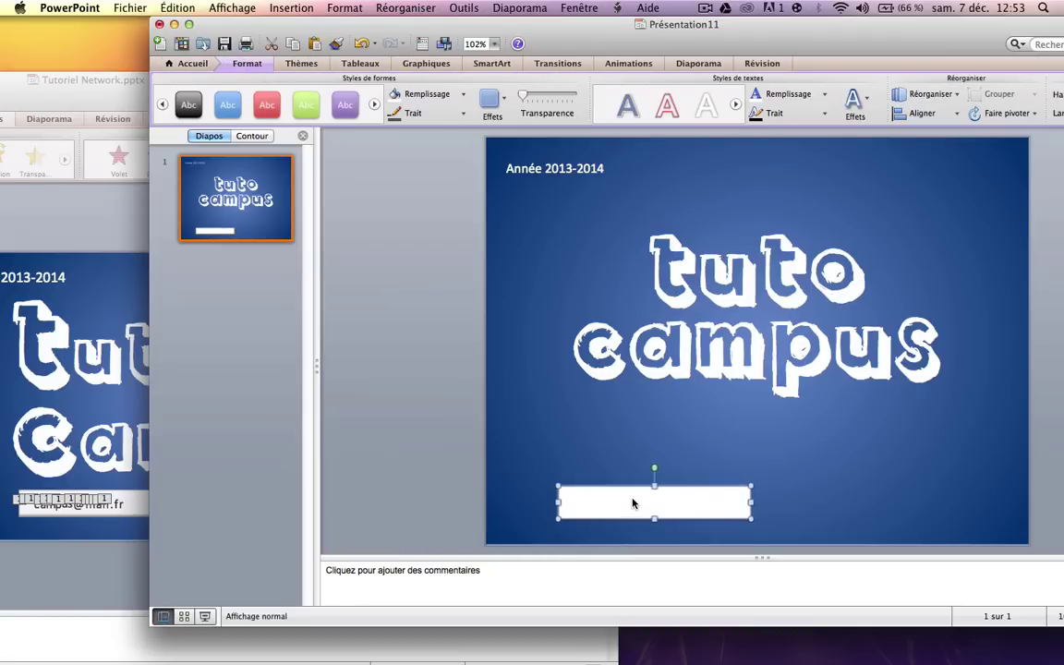
key(Right)
key(Right)
key(Right)
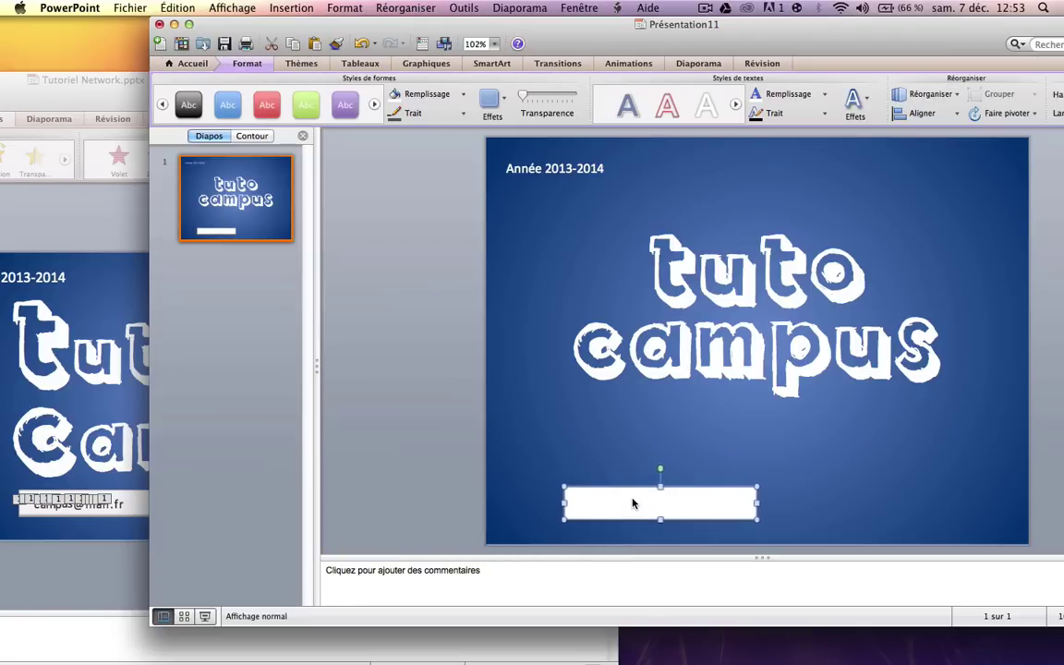
key(Right)
key(Down)
key(Right)
key(Right)
key(Down)
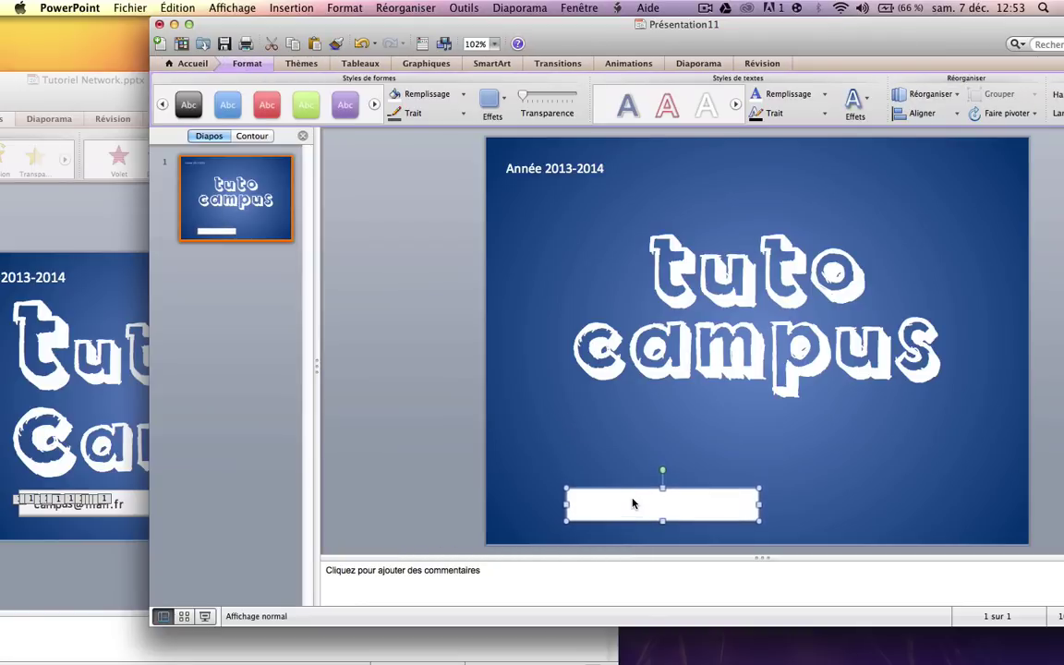
key(Right)
key(super+d)
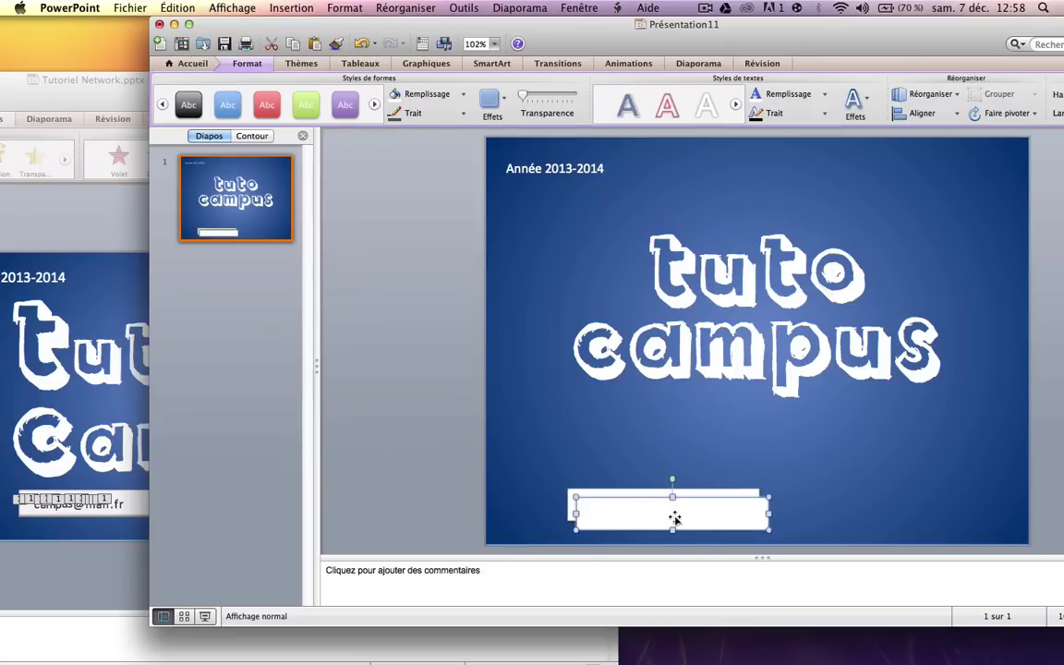
drag(677, 518, 864, 508)
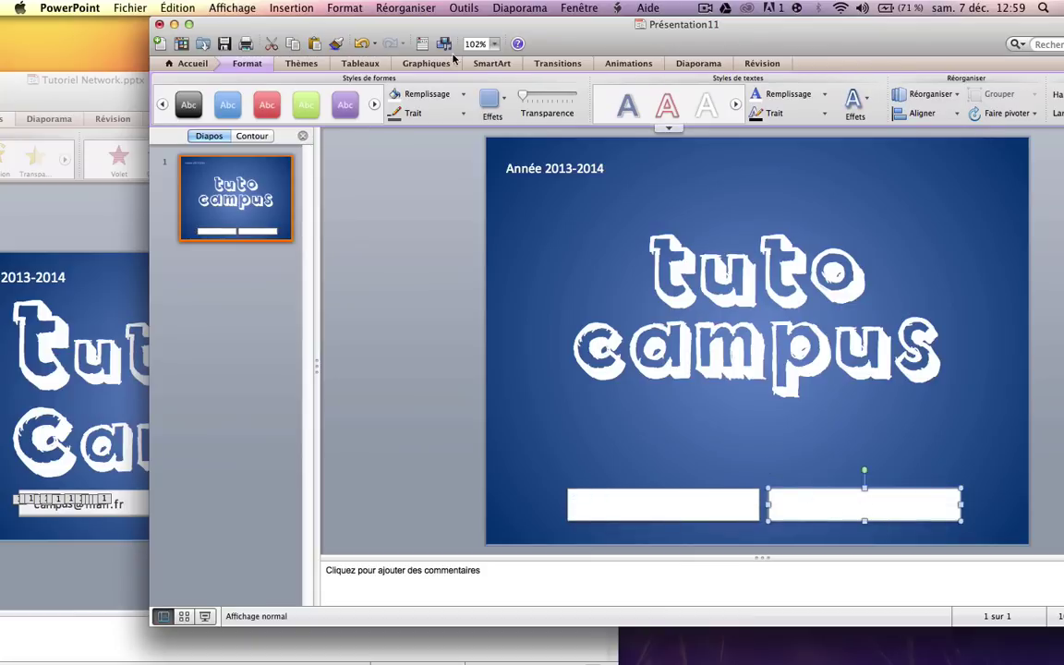
Draw a small square just right of the two white fields
click(193, 64)
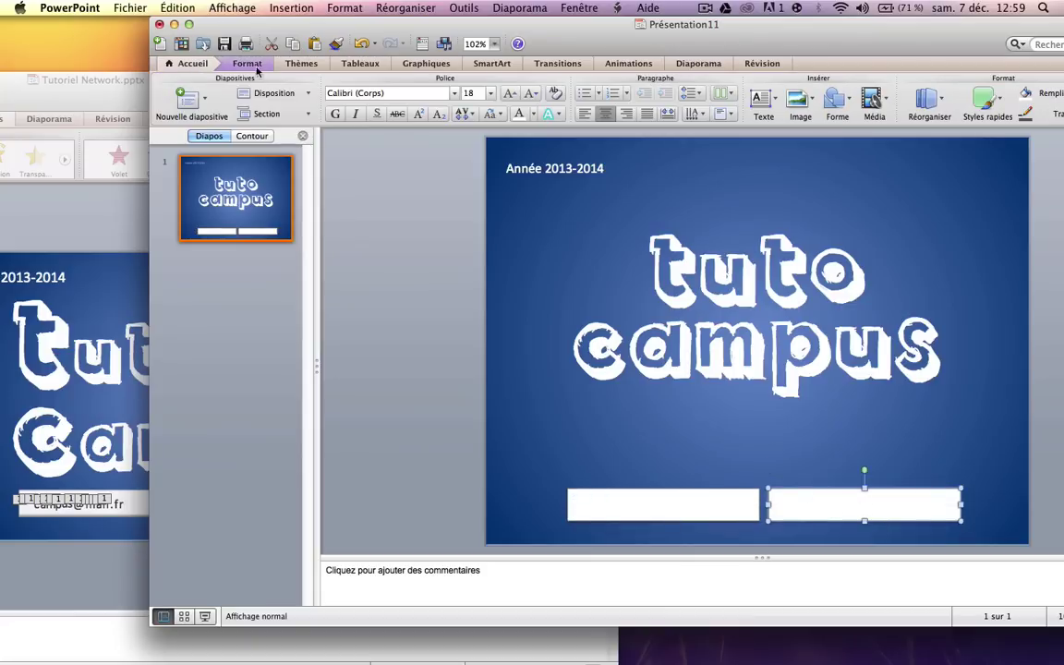
click(836, 98)
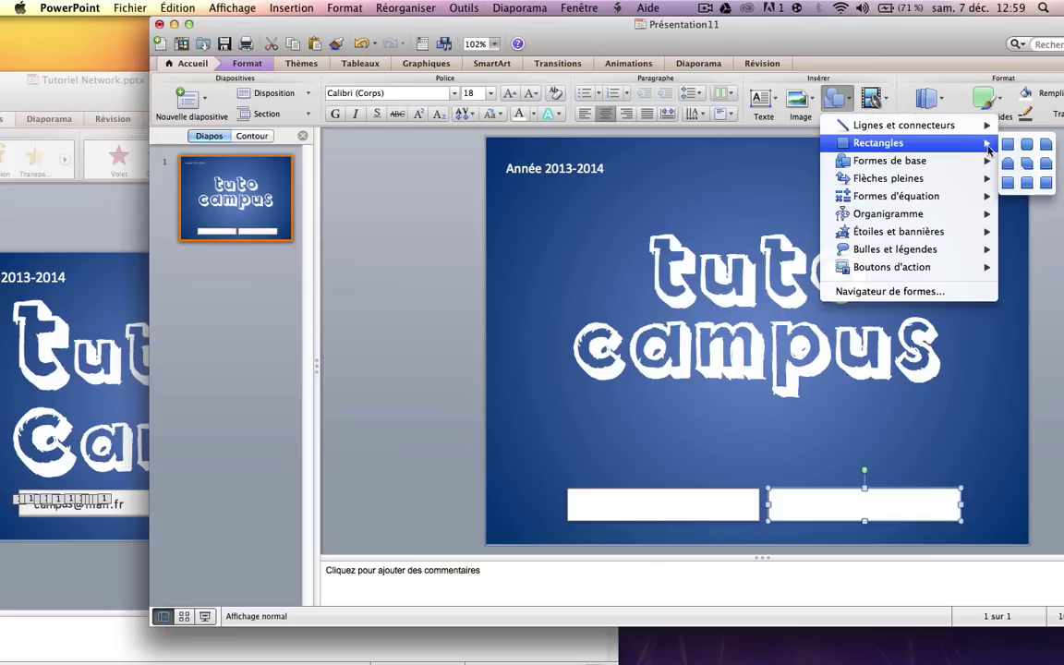
click(1006, 146)
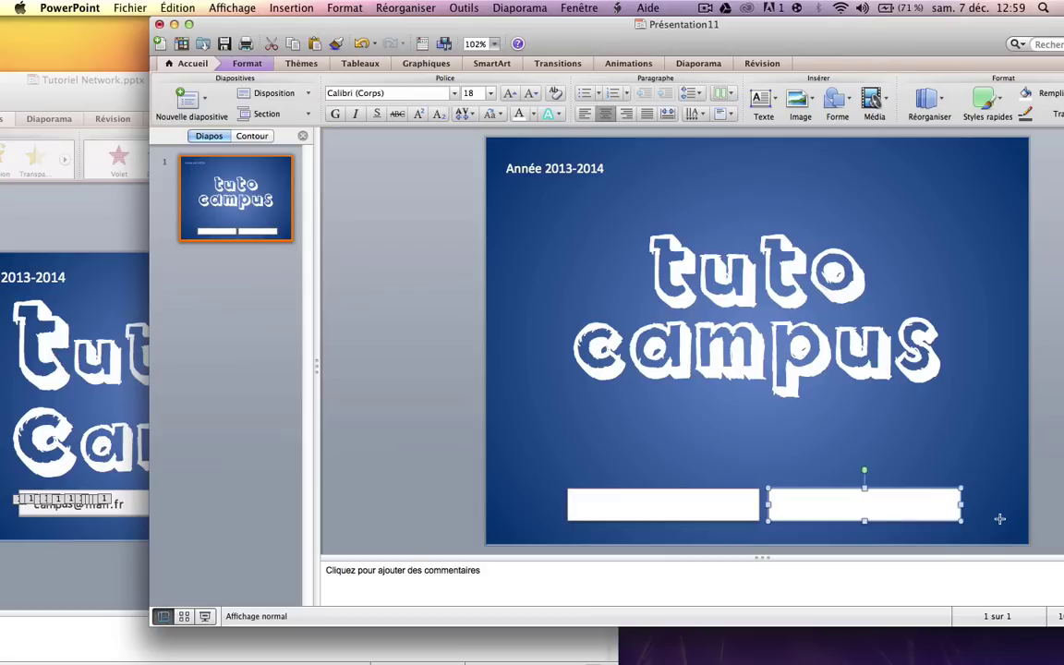
mouse_move(1000, 519)
mouse_down()
mouse_move(969, 465)
mouse_move(983, 495)
mouse_up()
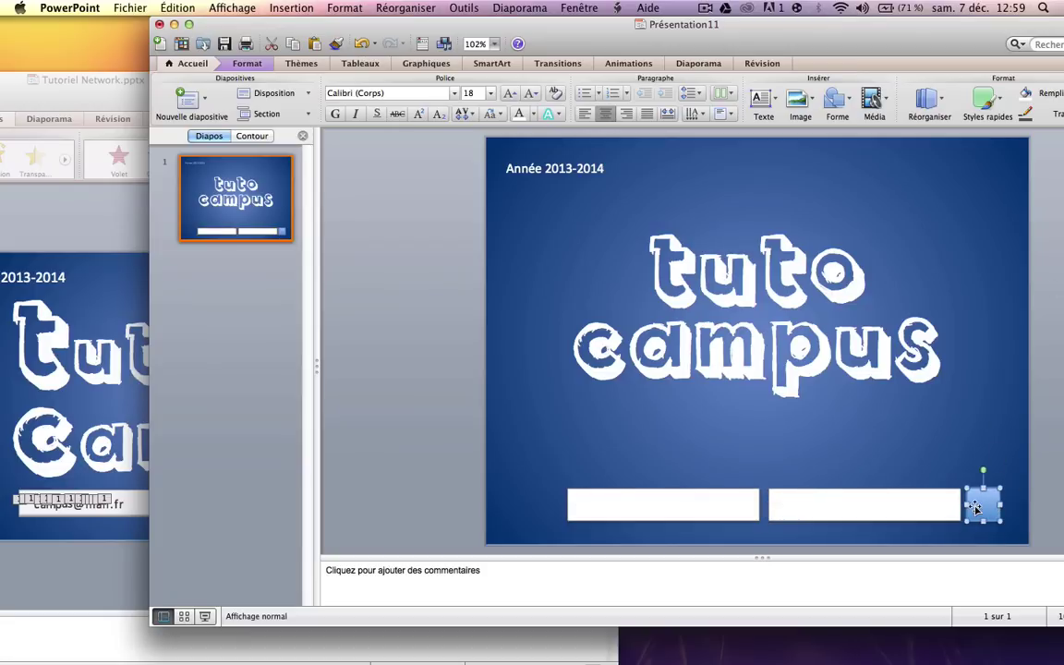
drag(976, 508, 979, 508)
Fill the small square with a light blue
click(247, 63)
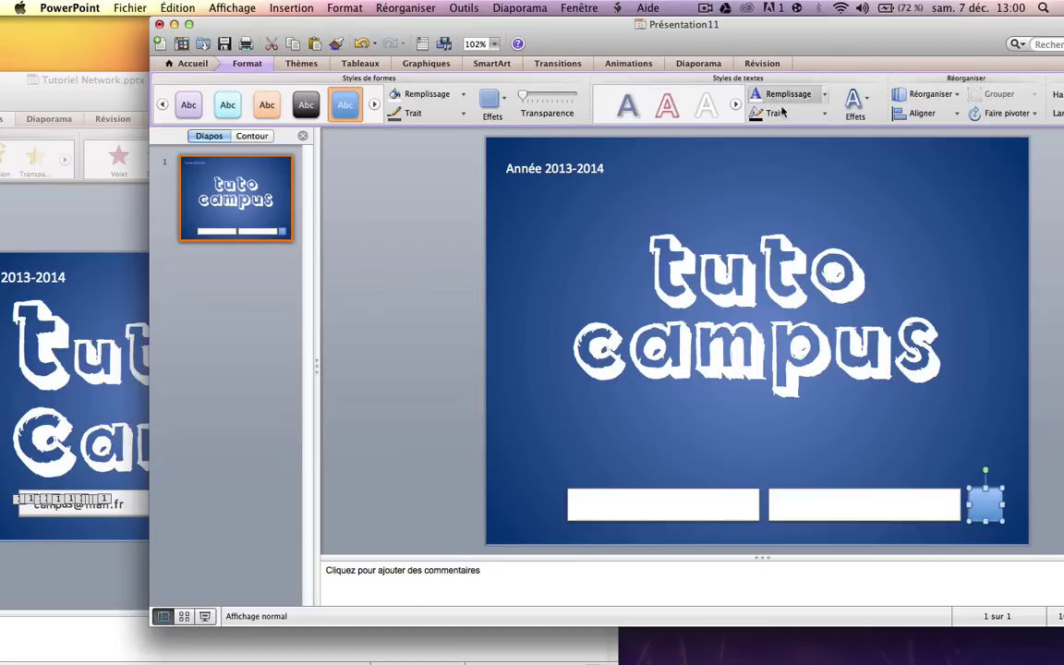
click(464, 94)
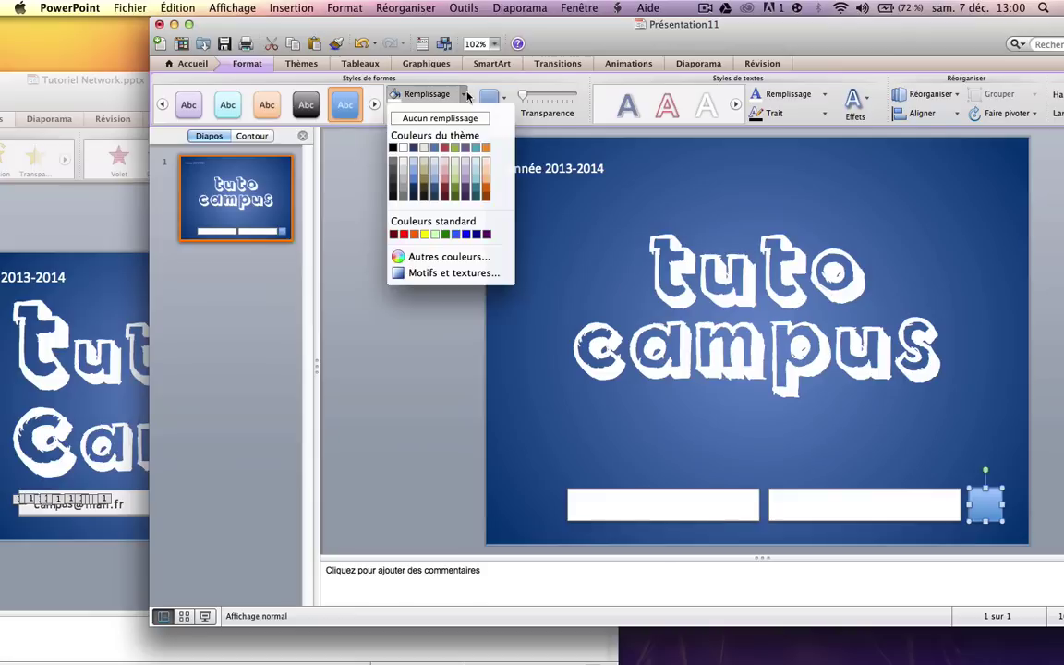
click(417, 149)
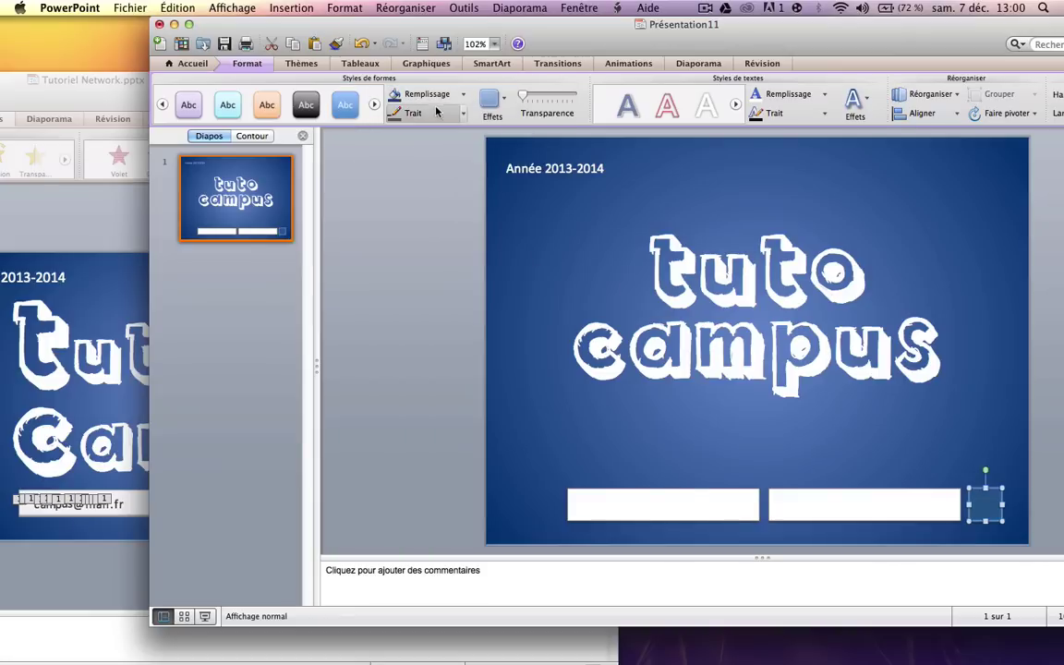
click(423, 94)
click(436, 148)
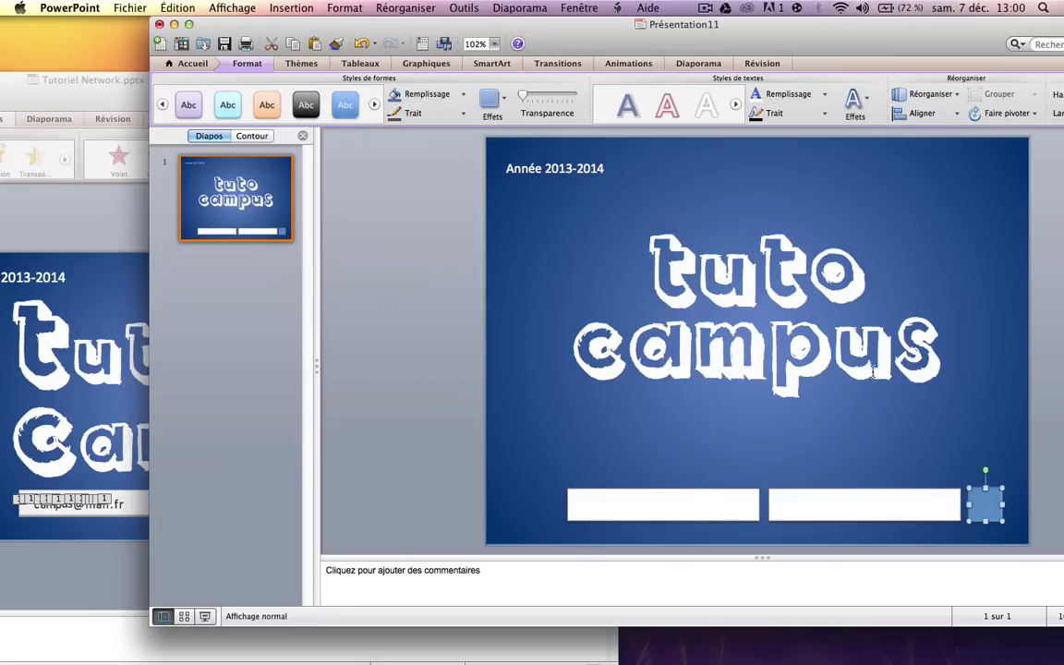
click(527, 286)
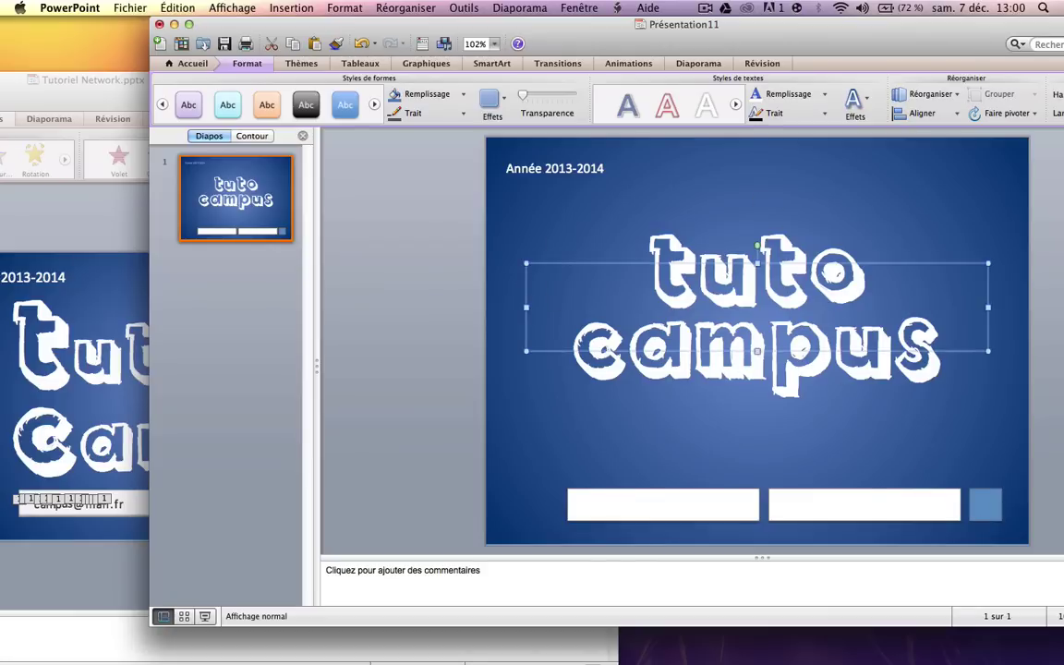
Place a text box reading 'OK' over the blue square, resized to fit it
click(187, 63)
click(763, 100)
click(772, 133)
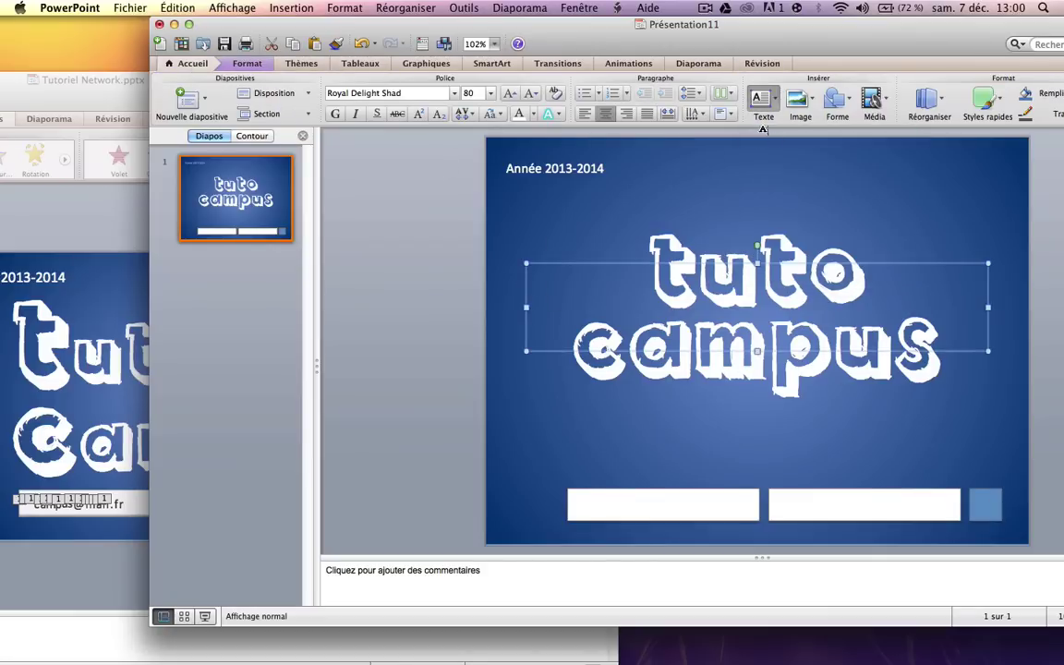
drag(975, 498, 1003, 522)
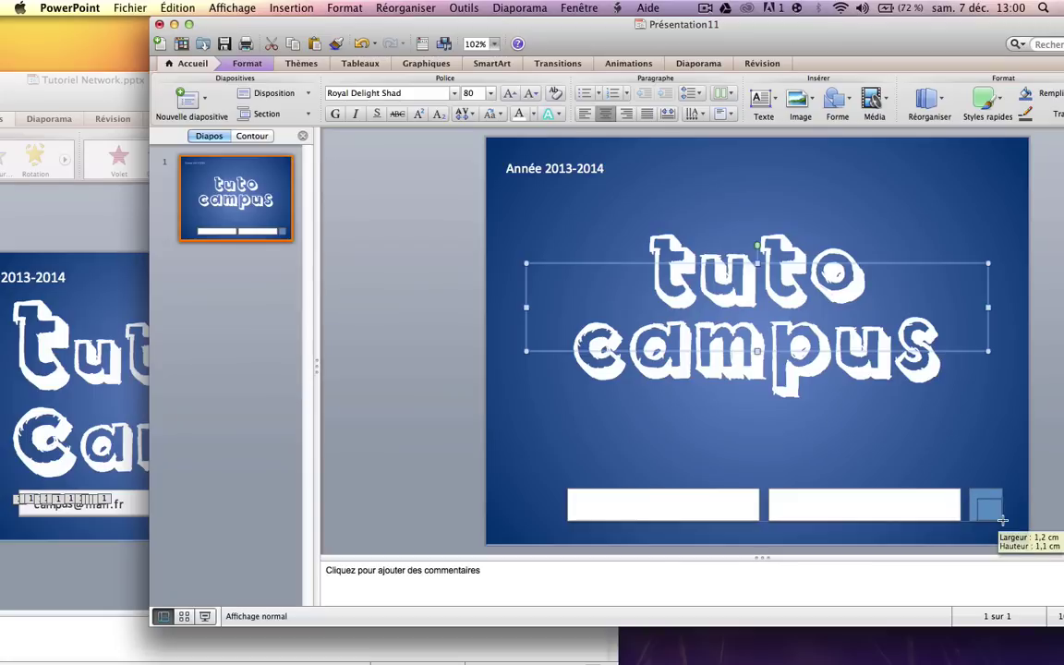
text(OK)
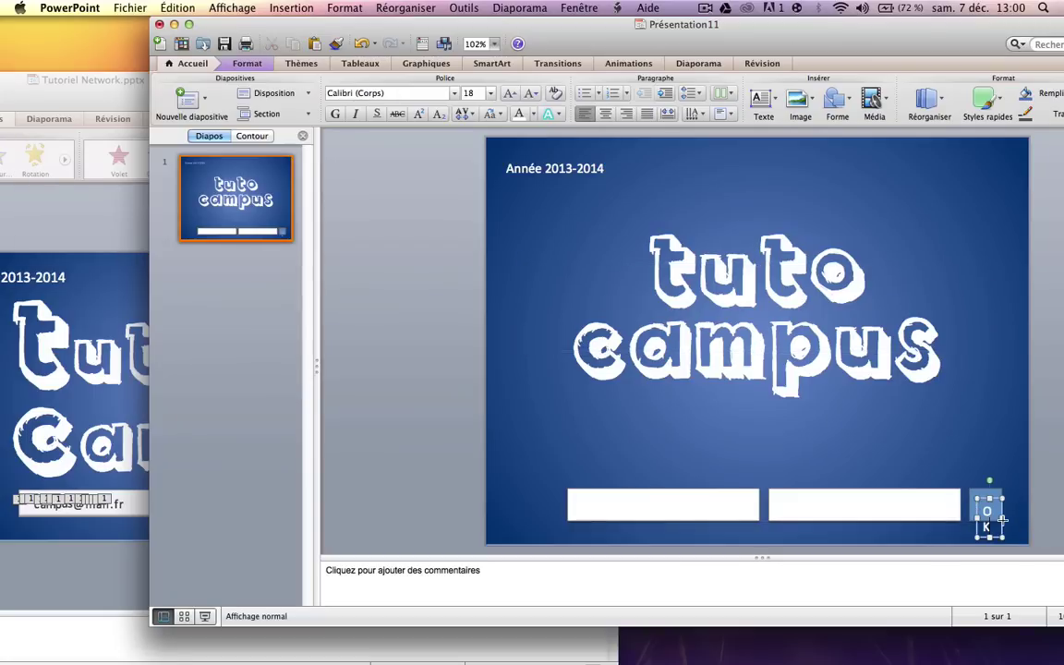
mouse_move(1003, 520)
mouse_down()
mouse_move(970, 520)
mouse_move(981, 495)
mouse_up()
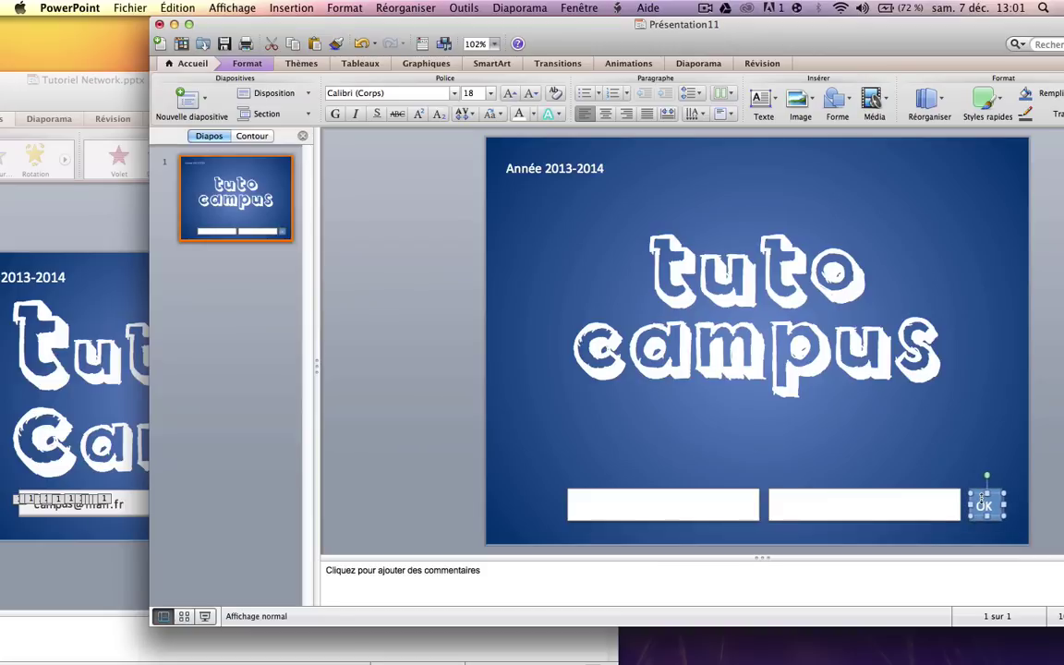
click(924, 434)
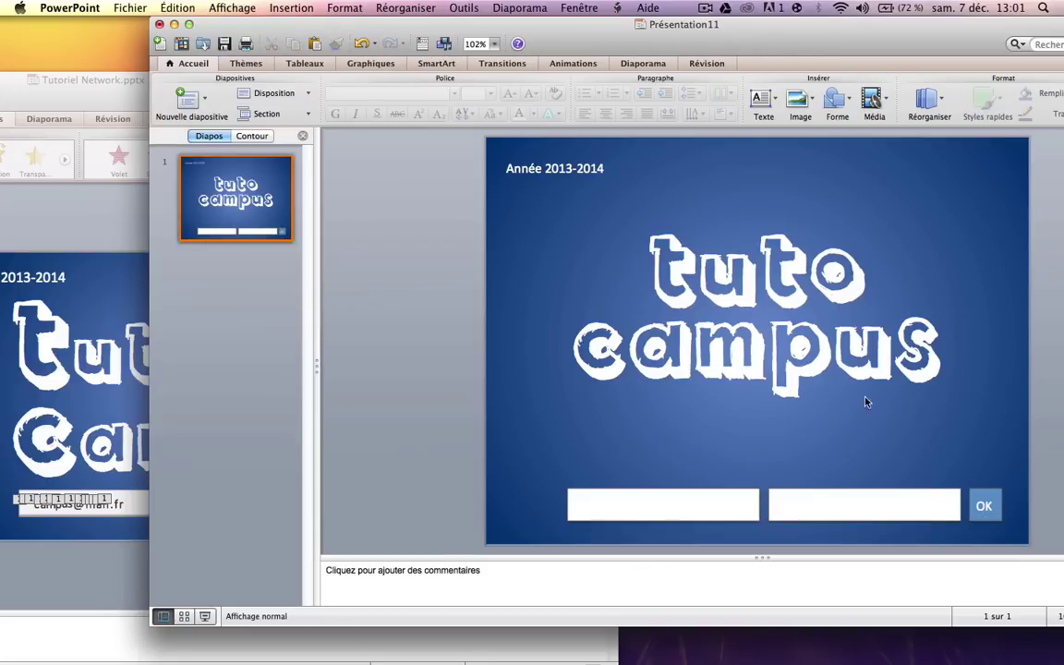
click(985, 508)
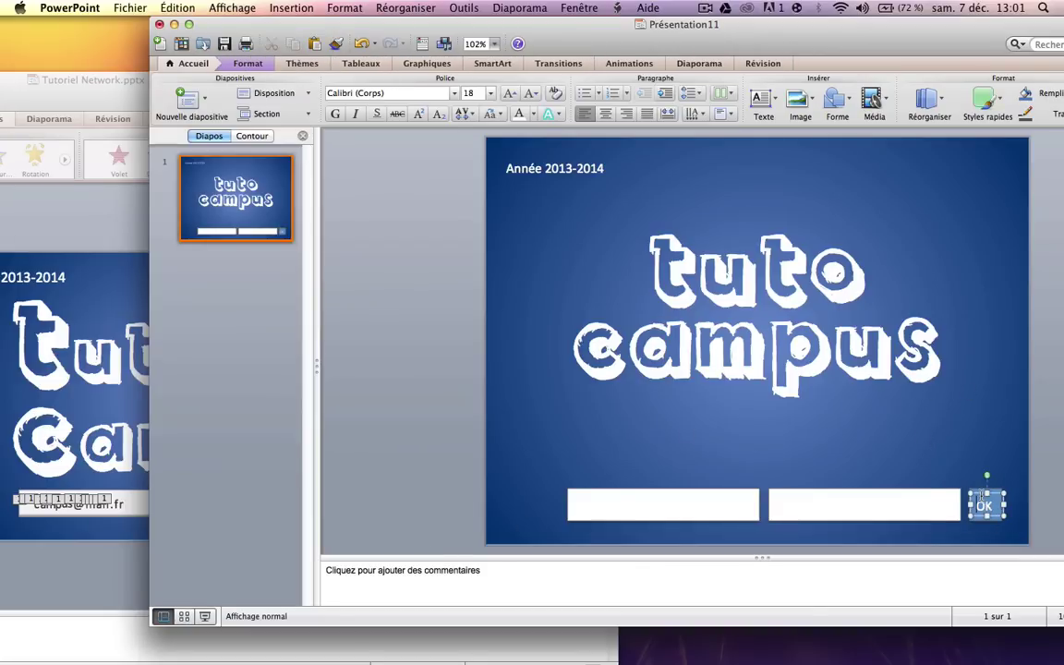
click(982, 496)
click(976, 454)
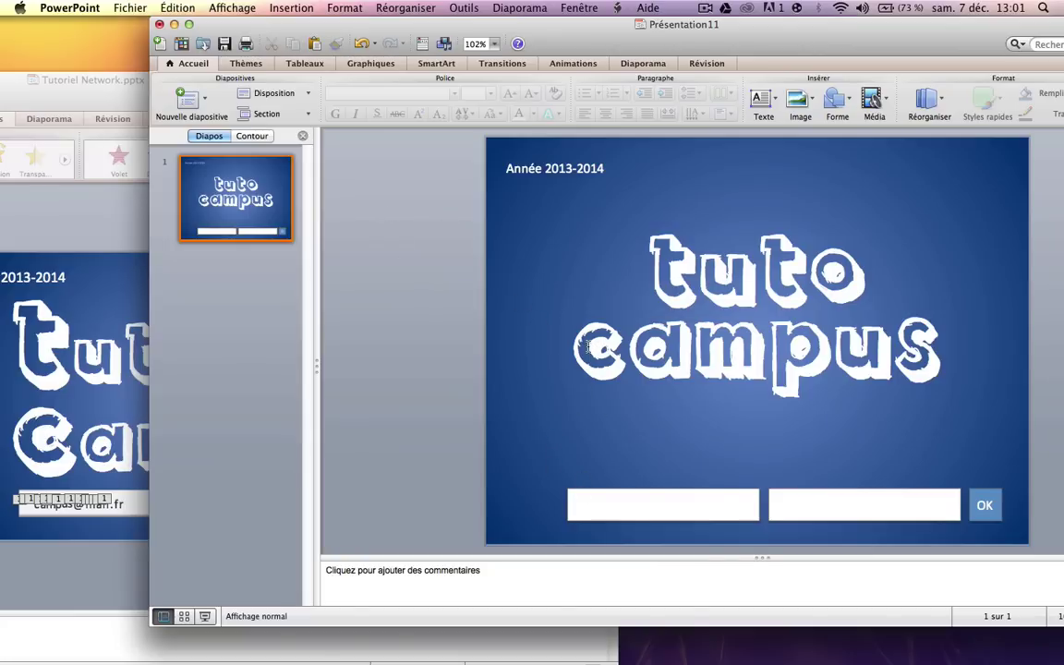
Draw a small text box in the left white field and make its text black
click(761, 100)
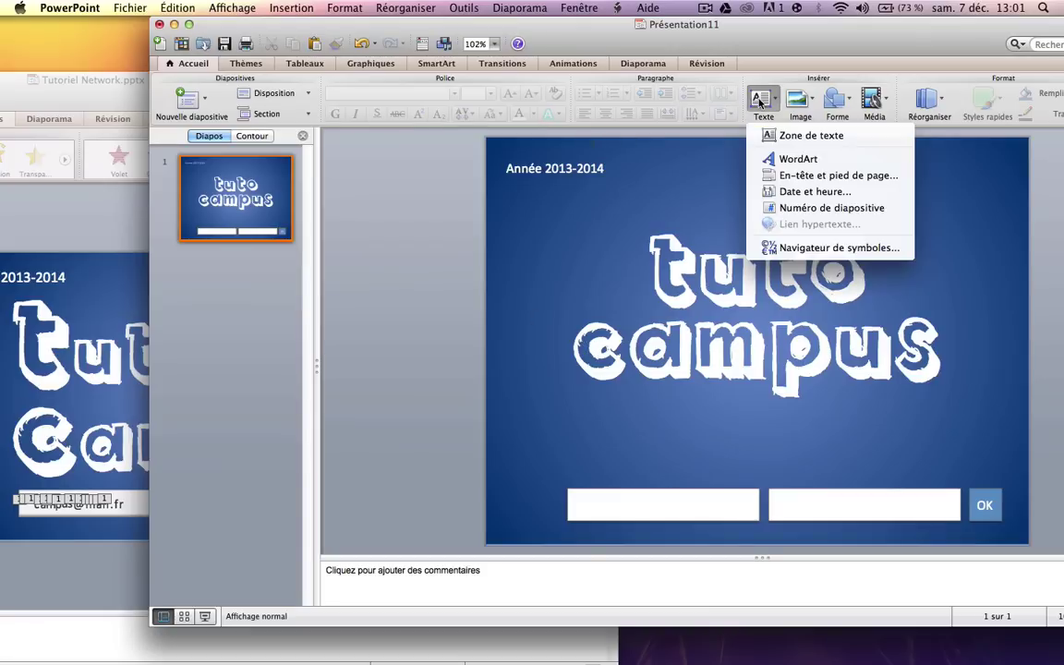
click(785, 135)
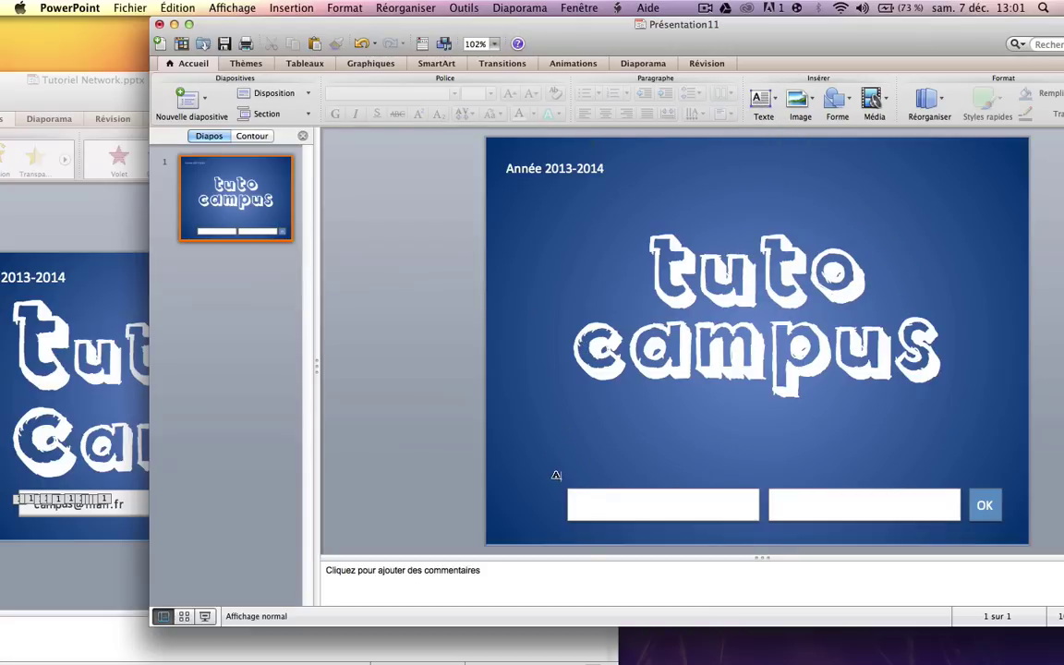
drag(571, 491, 601, 518)
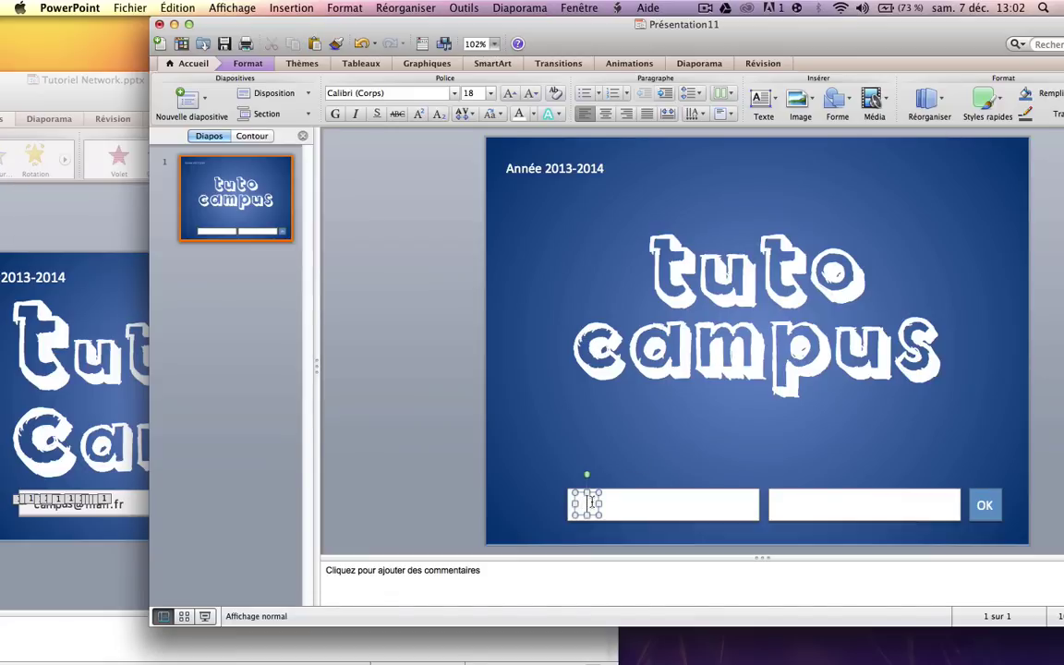
click(571, 503)
click(534, 113)
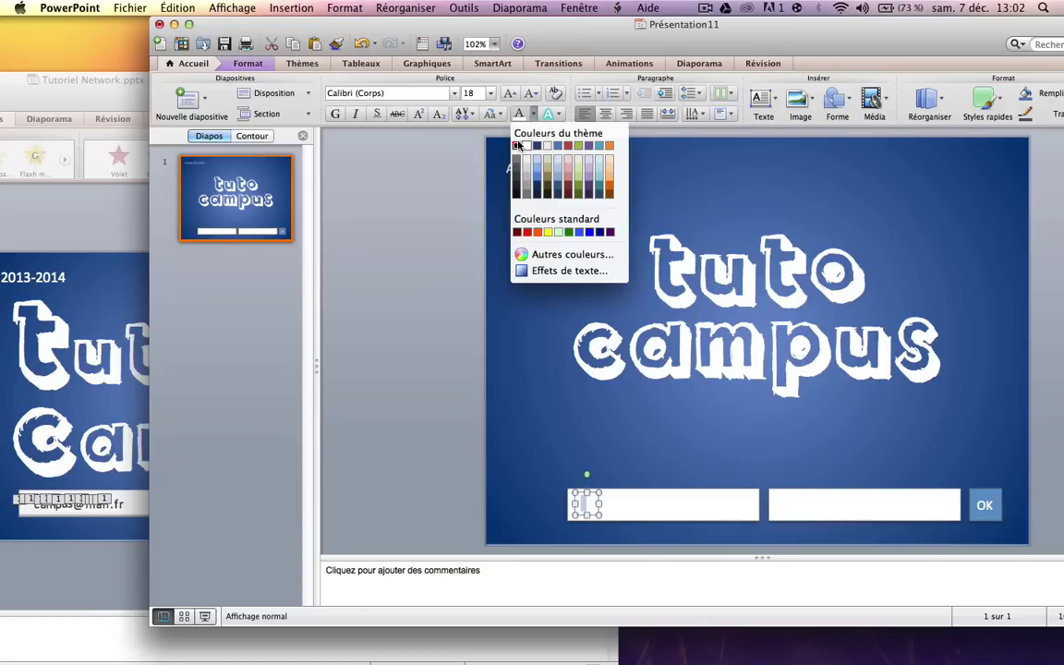
click(518, 145)
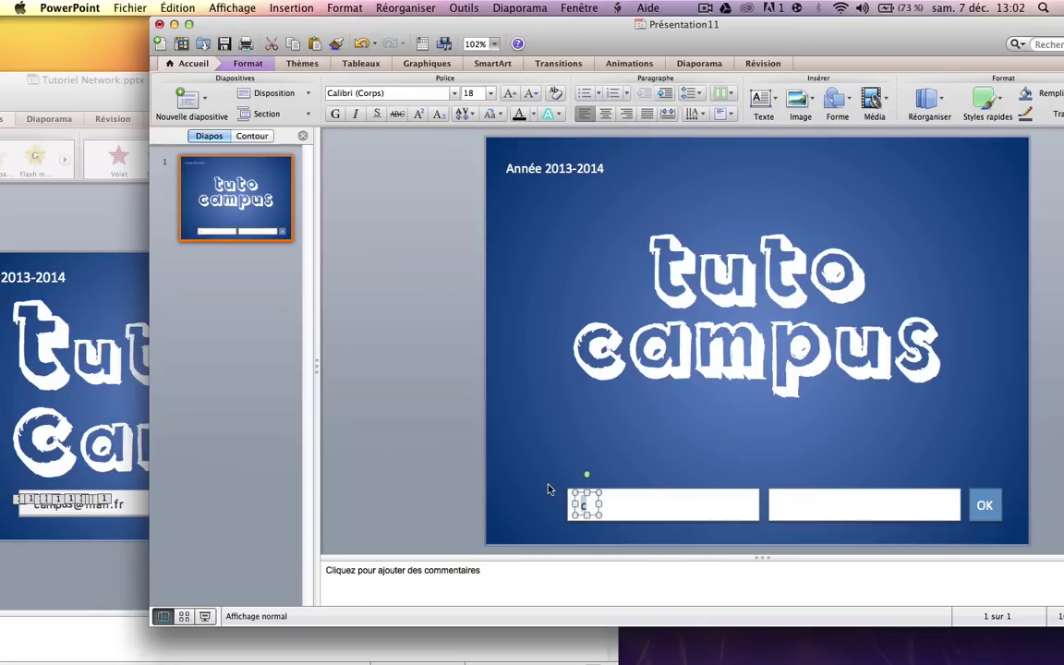
click(587, 506)
mouse_move(591, 504)
mouse_down()
mouse_move(601, 519)
mouse_move(592, 499)
mouse_up()
Type the letter 'a' and line the letter boxes up inside the field
click(595, 503)
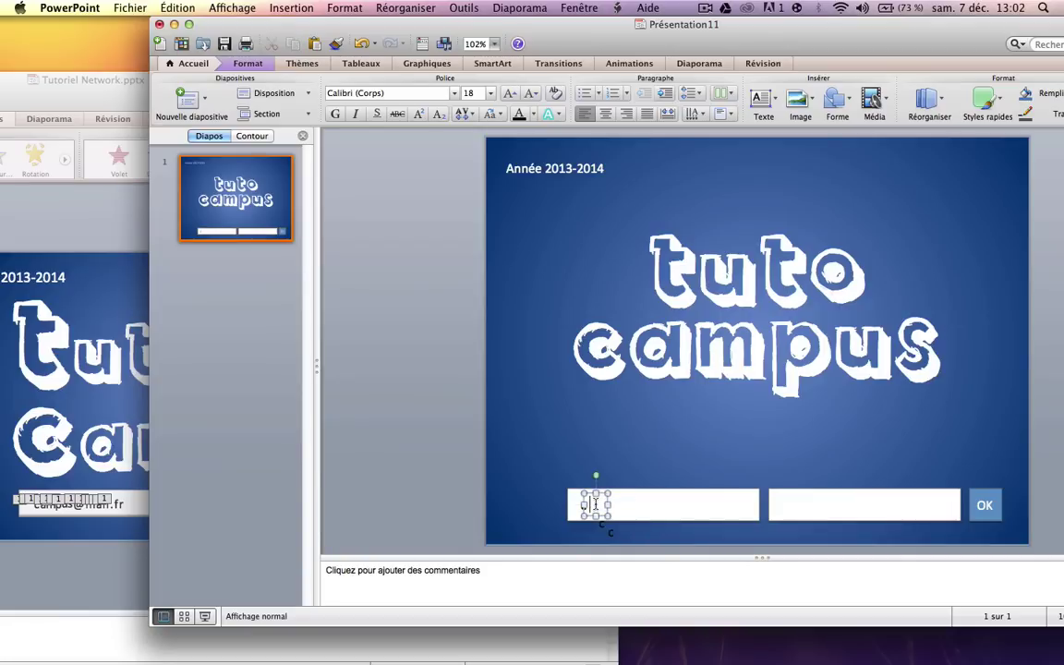
text( a)
mouse_move(610, 520)
mouse_down()
mouse_move(614, 500)
mouse_move(626, 509)
mouse_up()
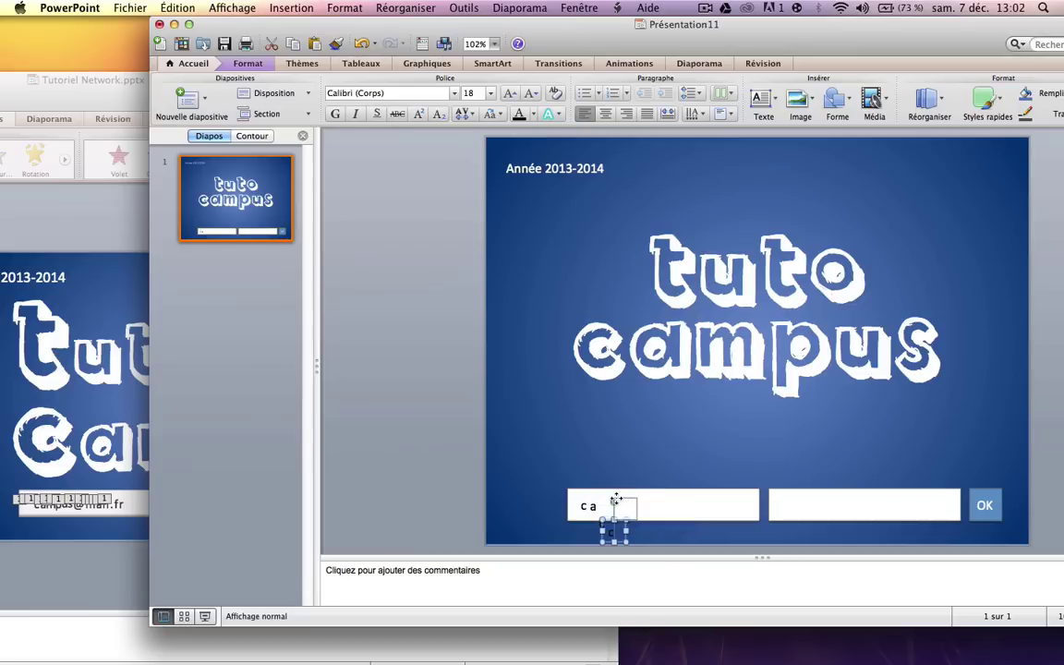
click(623, 509)
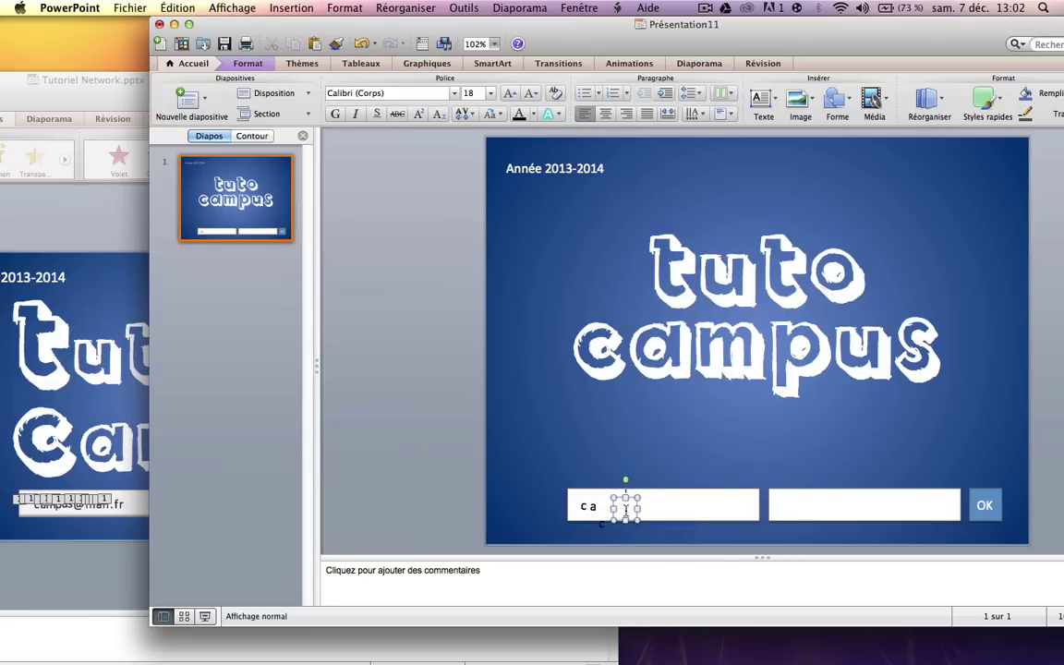
drag(605, 524, 607, 509)
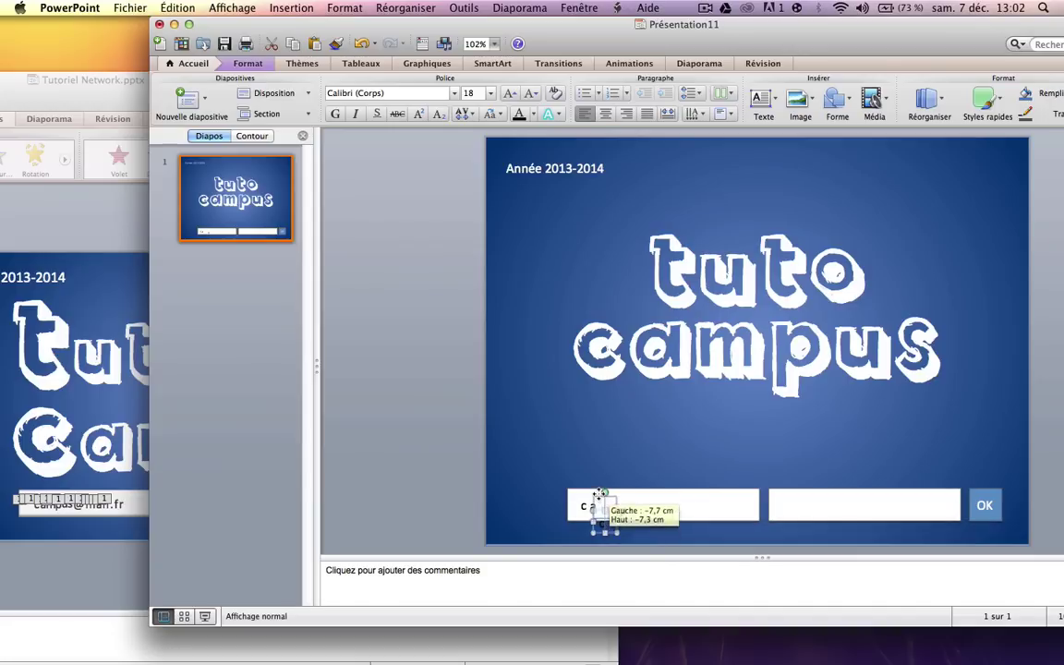
click(605, 509)
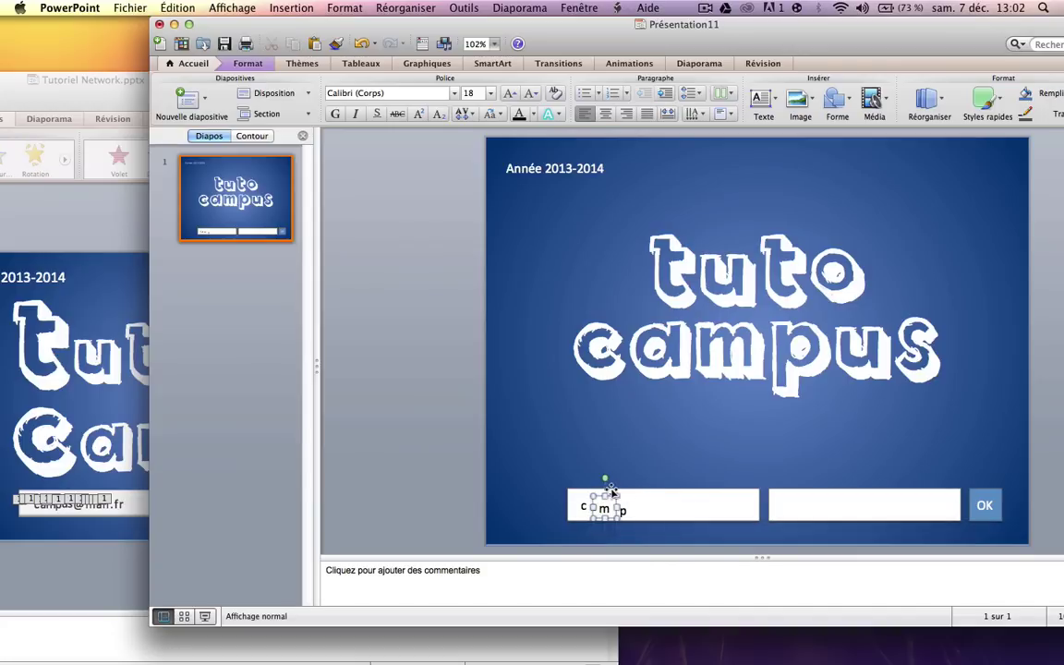
click(596, 496)
drag(598, 495, 621, 494)
Duplicate the 'p' letter box and align the copy to continue spelling 'campus'
click(626, 509)
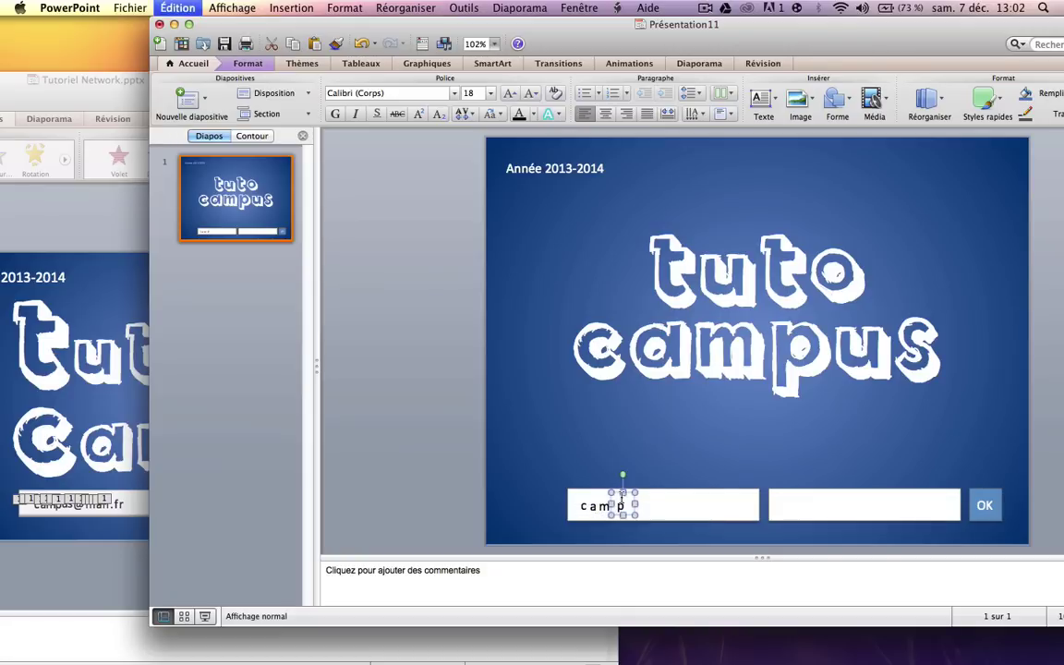
key(super+d)
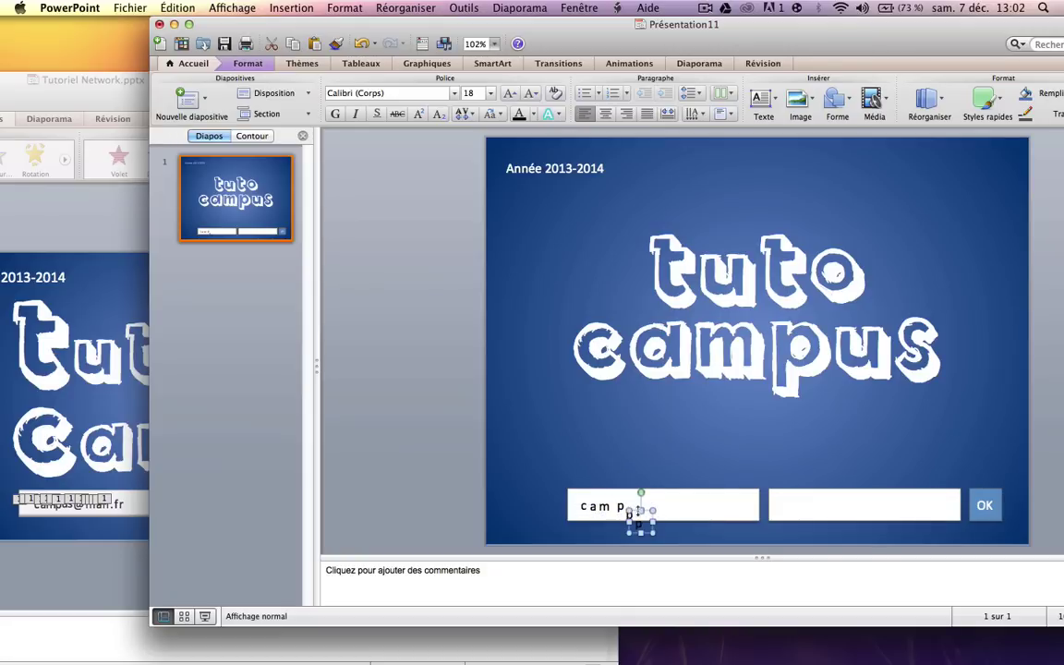
mouse_move(642, 523)
mouse_down()
mouse_move(647, 508)
mouse_move(632, 500)
mouse_up()
click(651, 503)
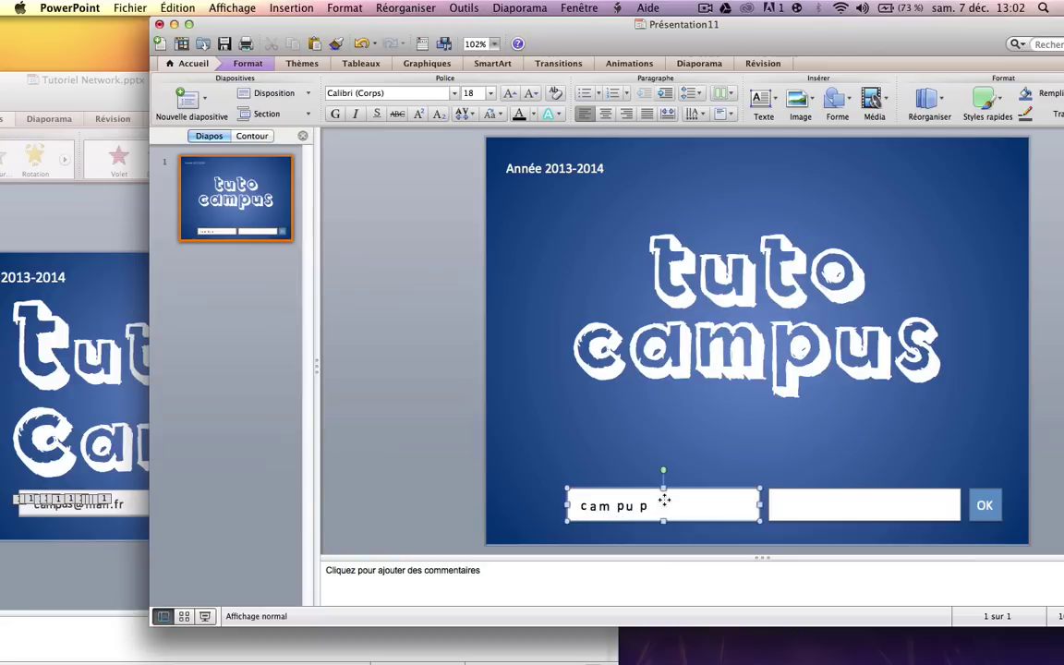
click(645, 504)
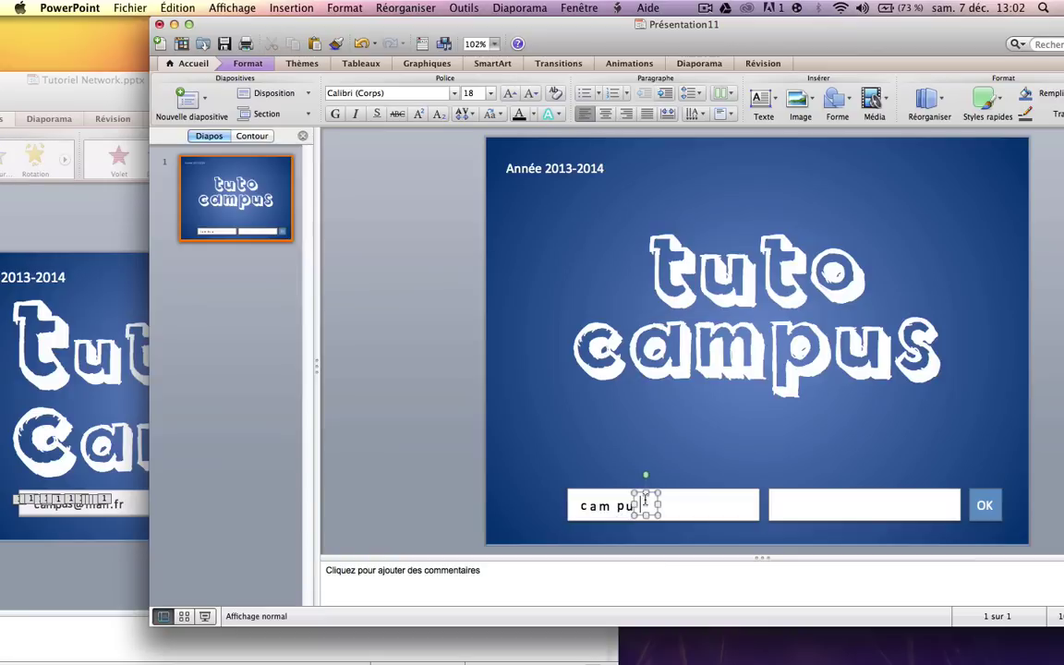
text(s)
text(s)
click(574, 482)
click(580, 506)
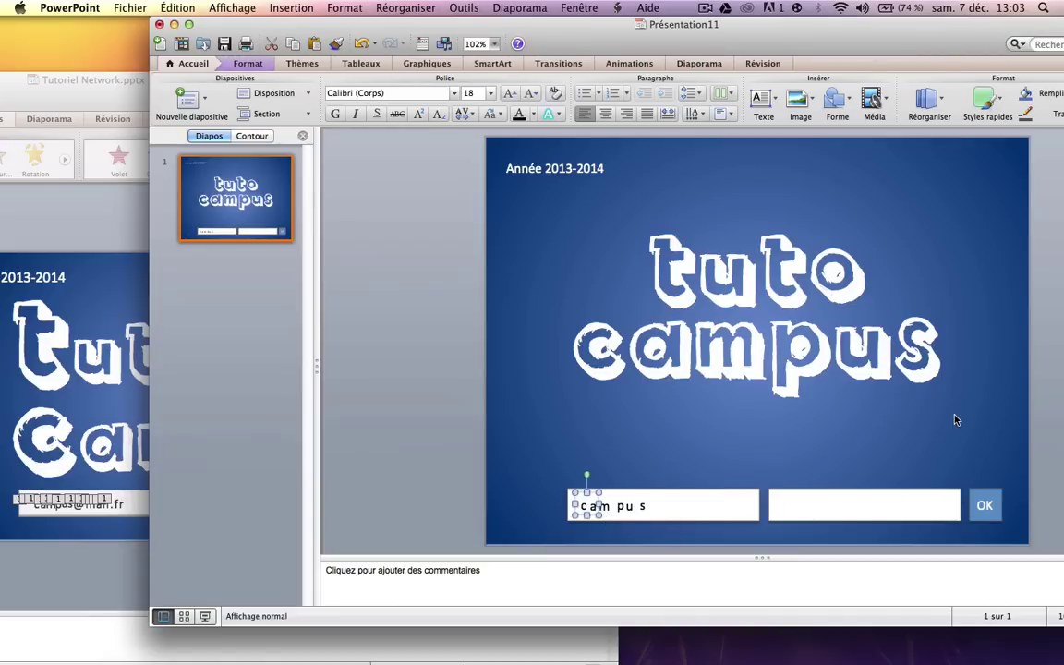
Shift the window left, zoom in on the 'campus' letters and show the Animations effects
drag(862, 36, 810, 38)
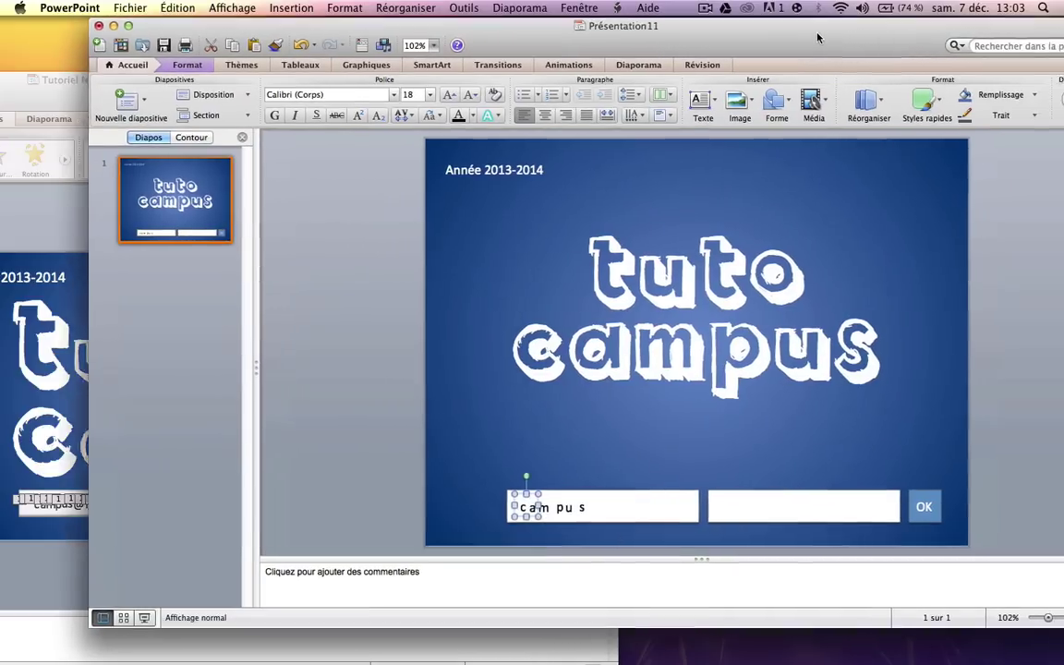
drag(1039, 618, 1053, 618)
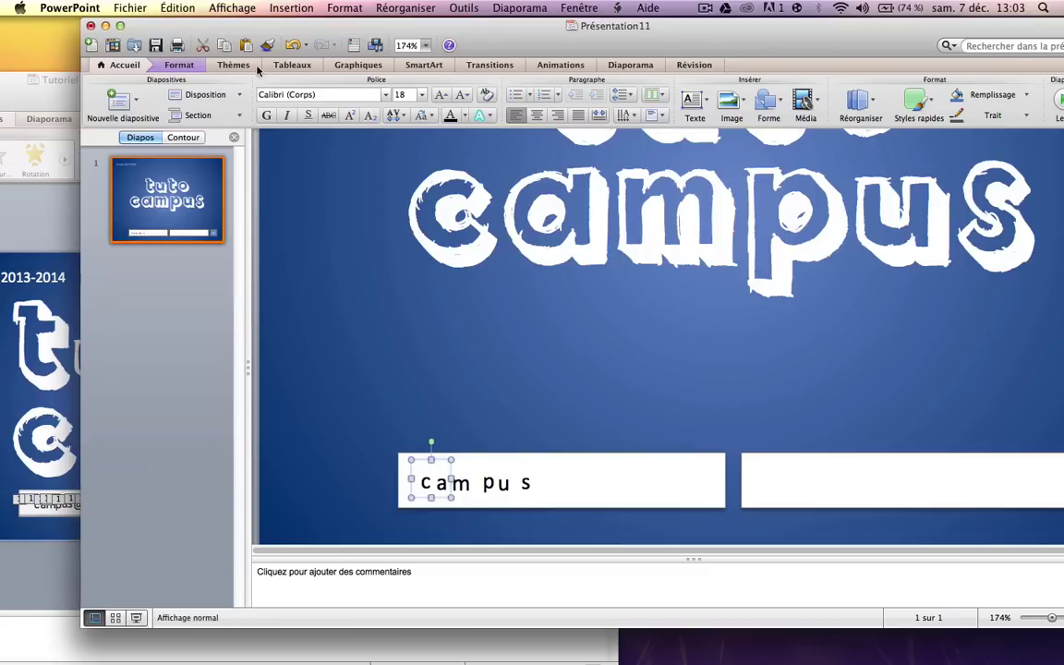
click(559, 65)
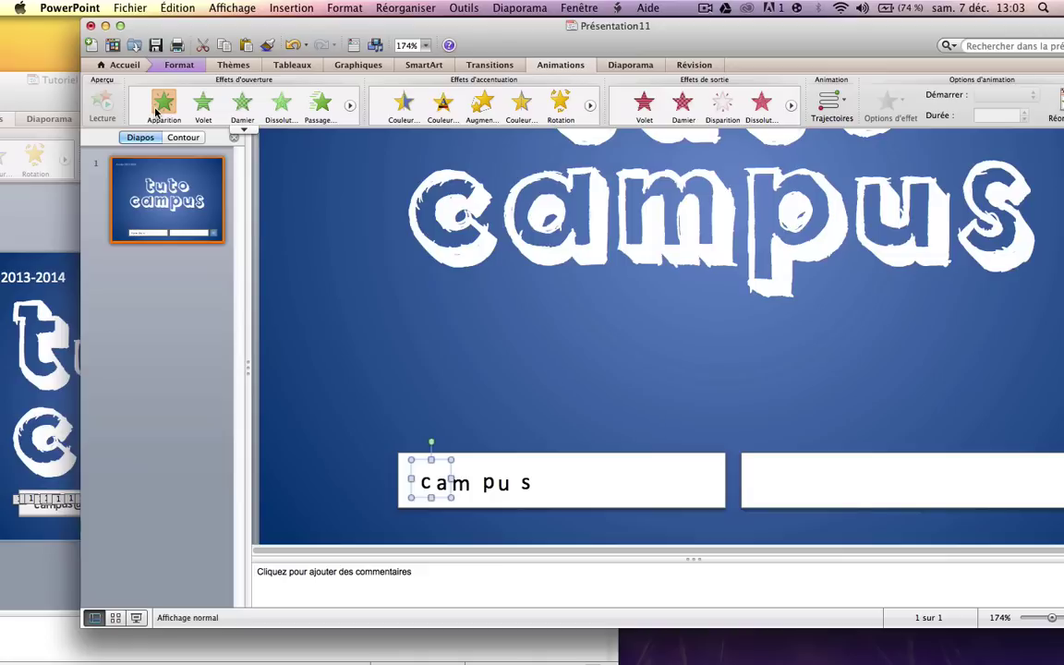
Apply the Apparition entrance effect to the letters c, a, m, p, u and s in turn
click(159, 109)
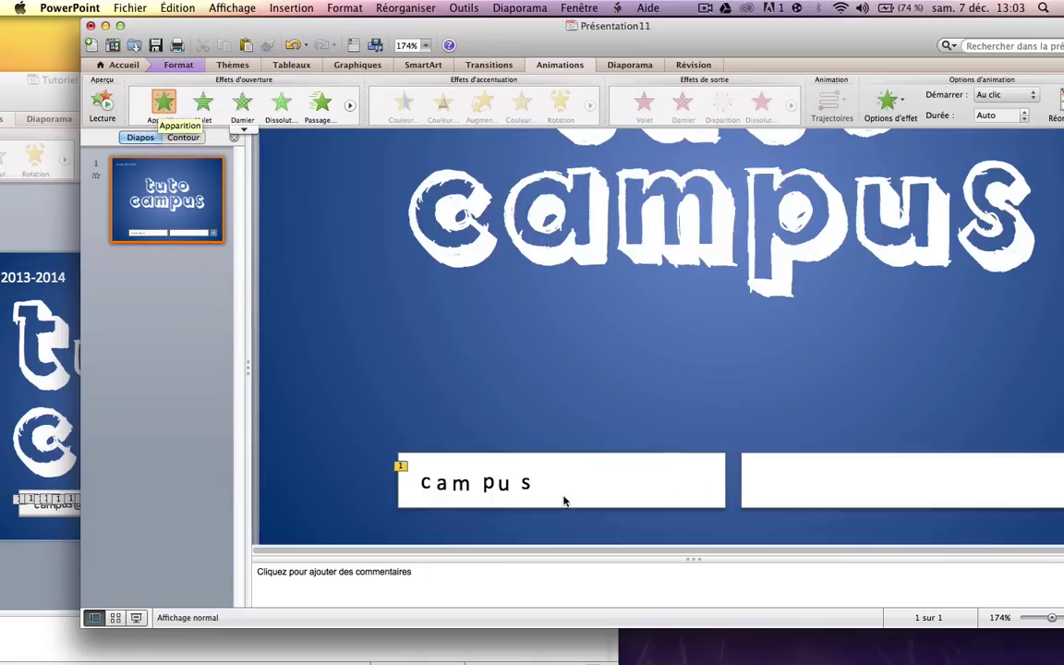
click(448, 484)
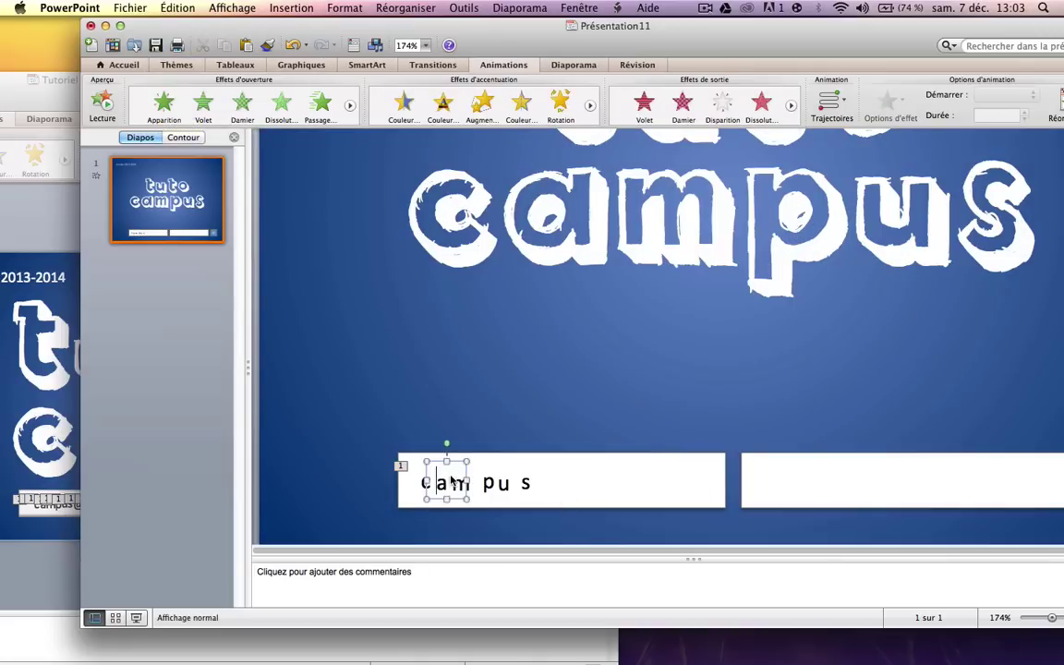
click(436, 469)
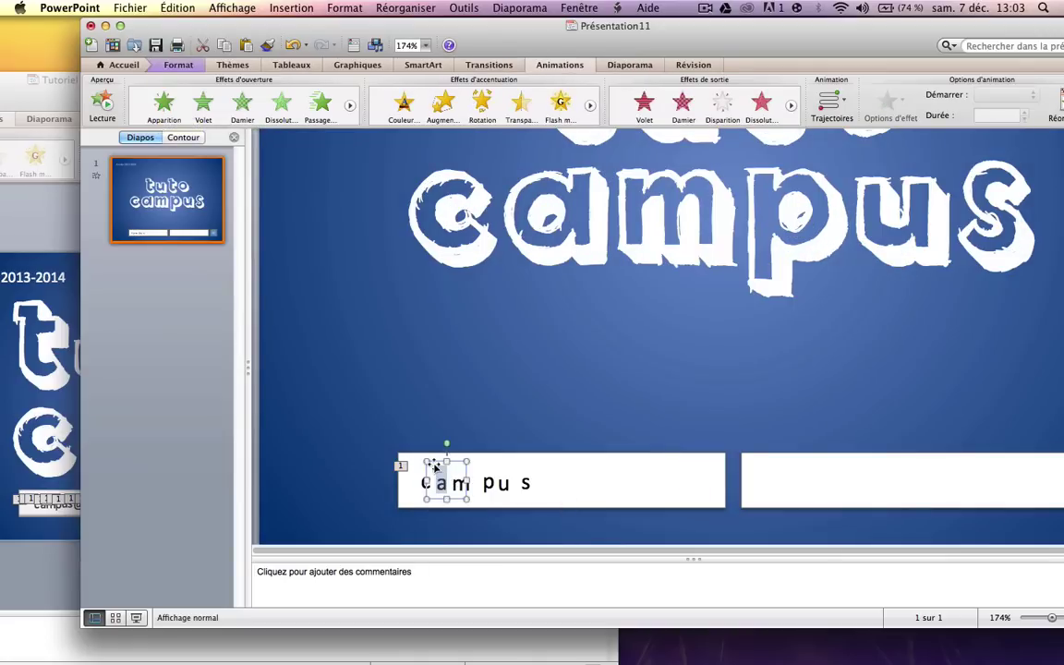
click(153, 101)
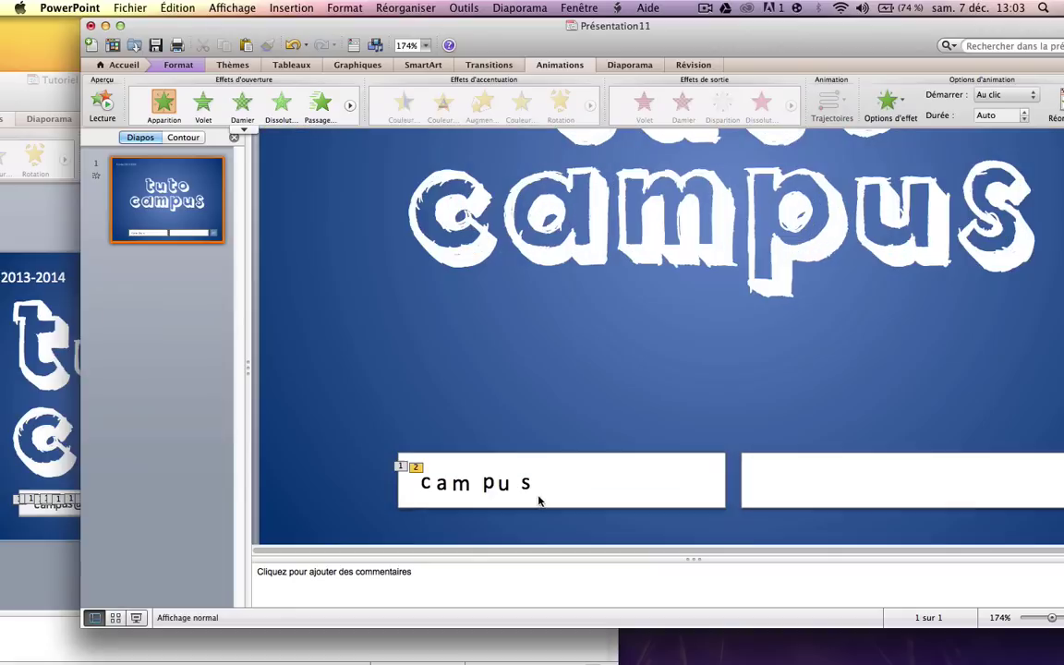
click(462, 477)
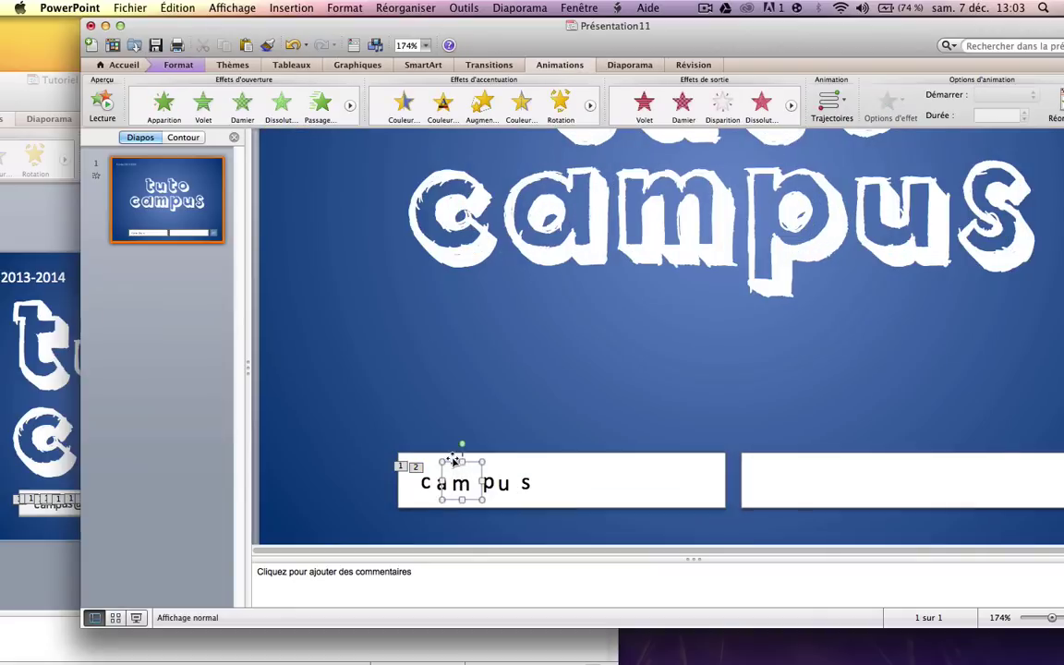
click(163, 104)
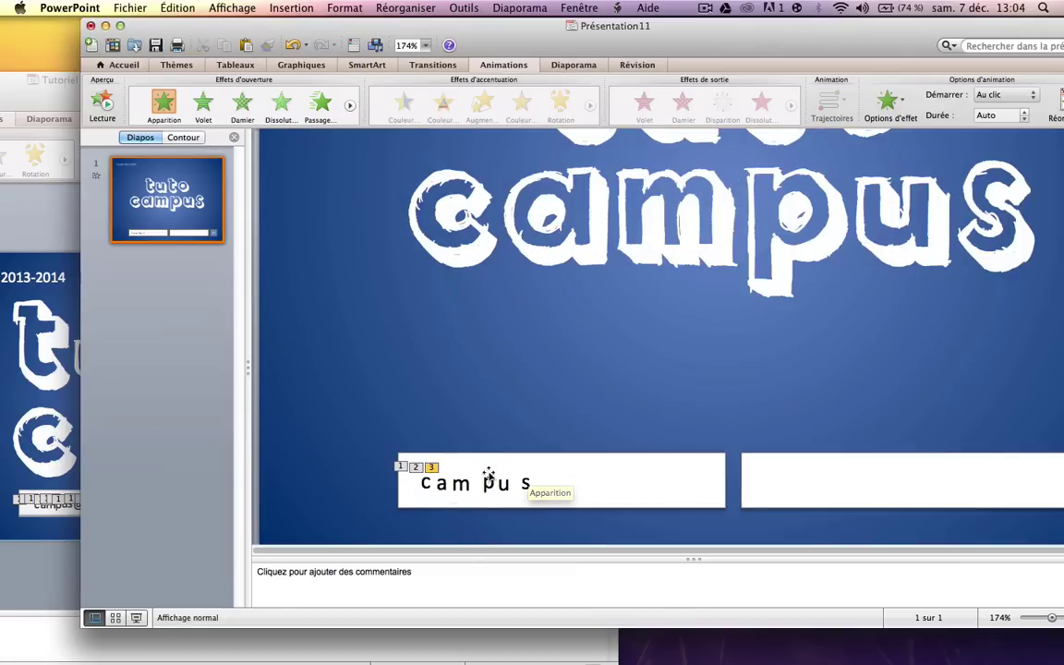
click(488, 479)
click(164, 103)
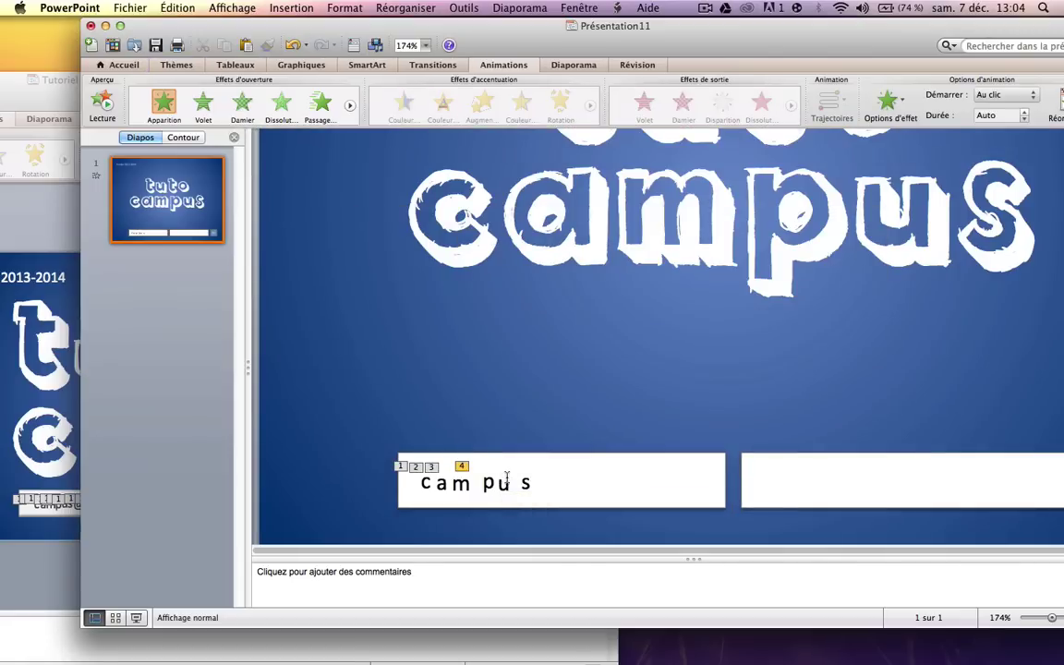
click(504, 479)
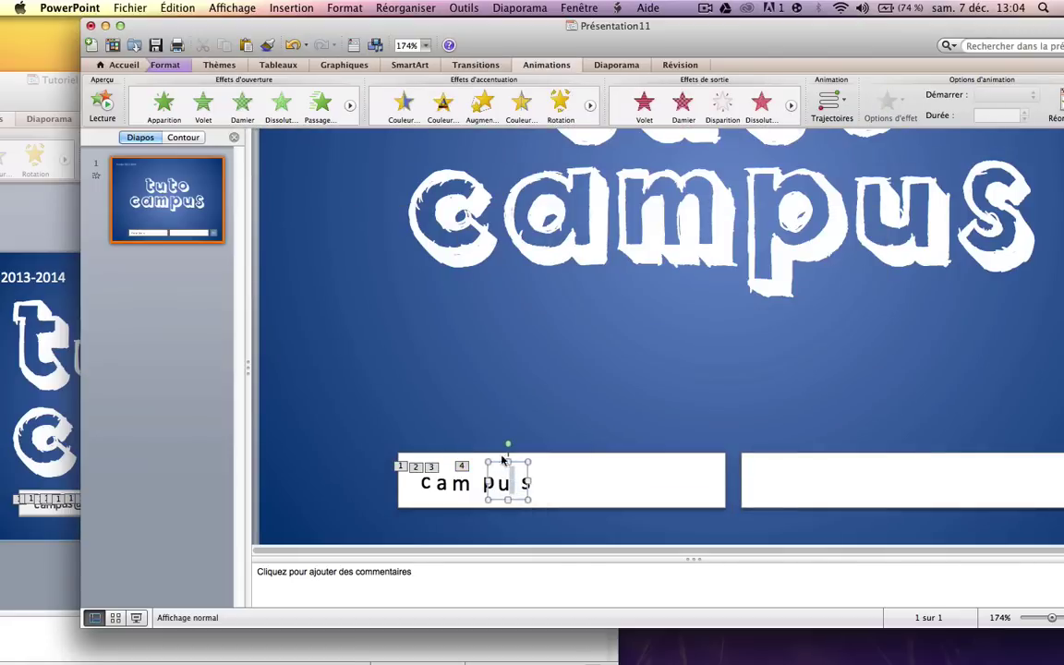
click(164, 104)
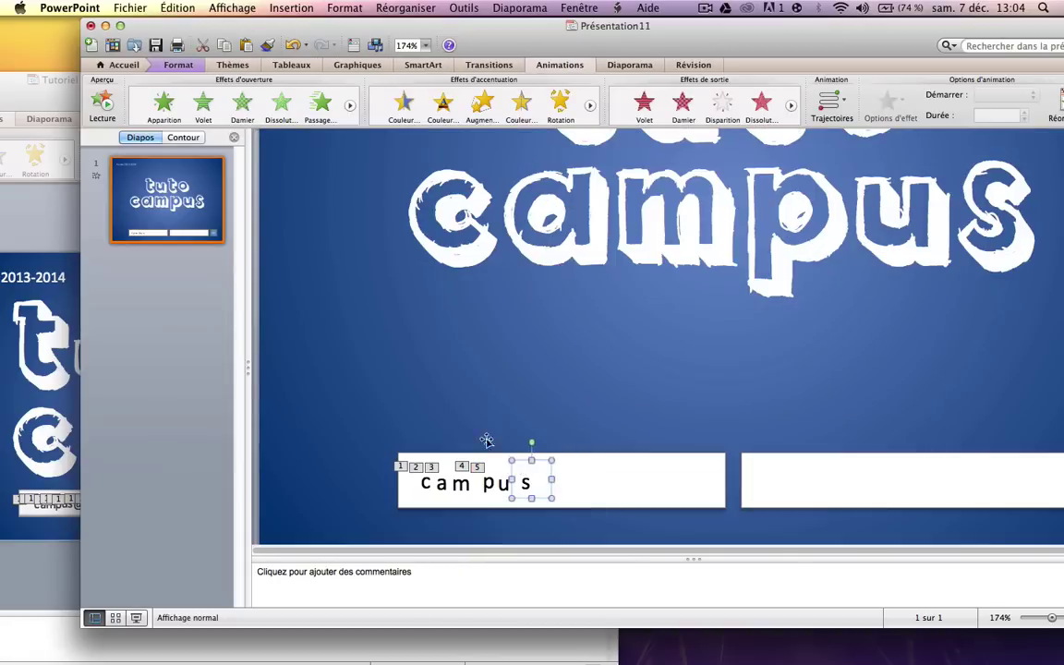
click(177, 111)
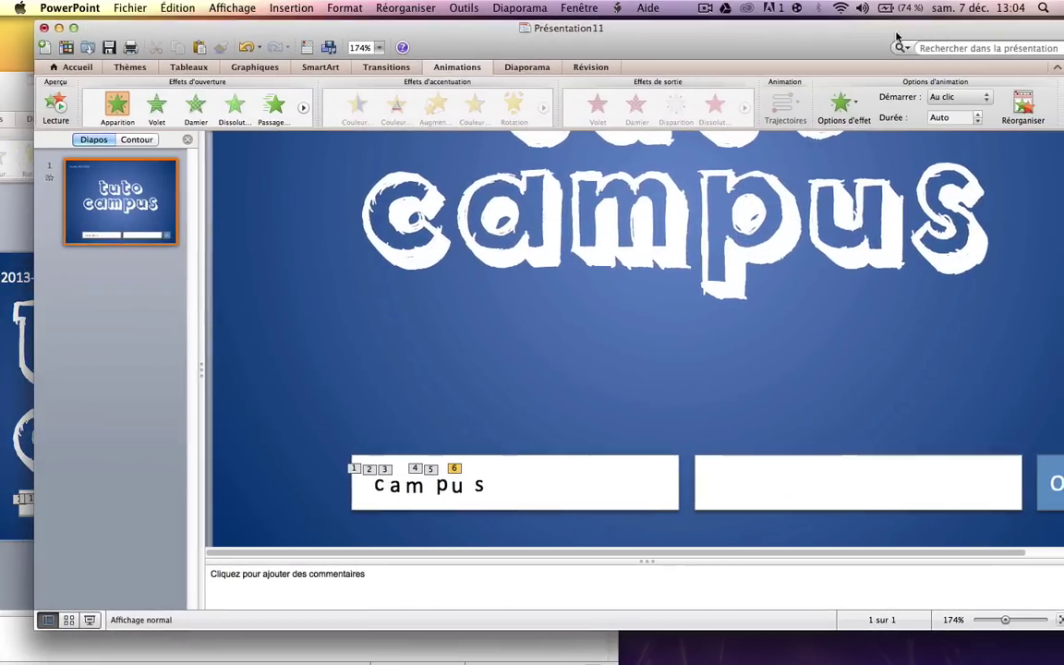
drag(945, 35, 898, 37)
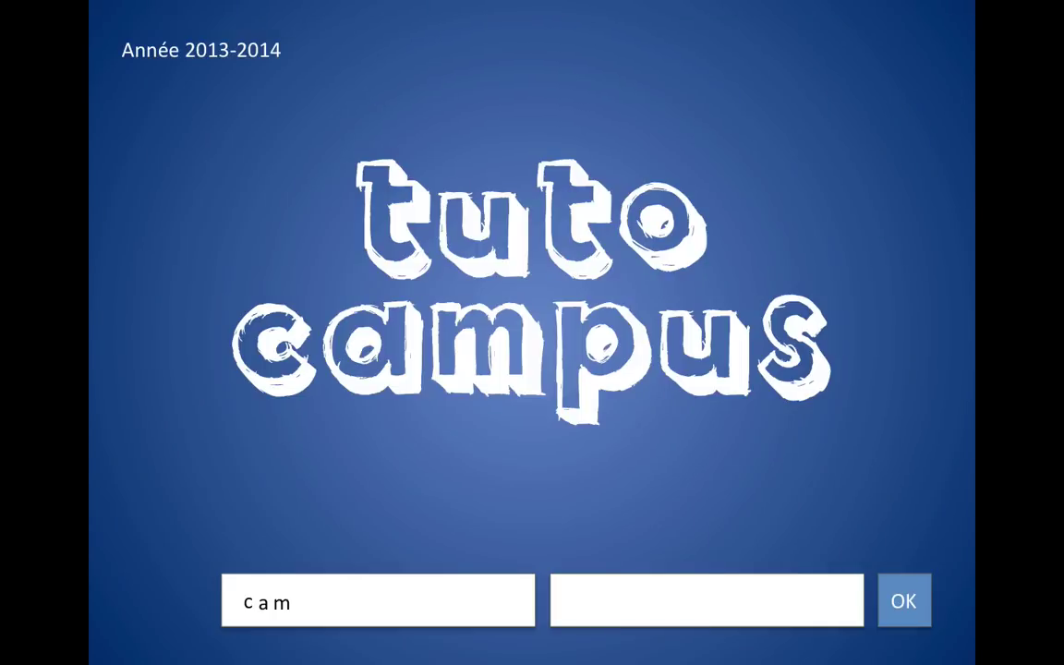
key(Escape)
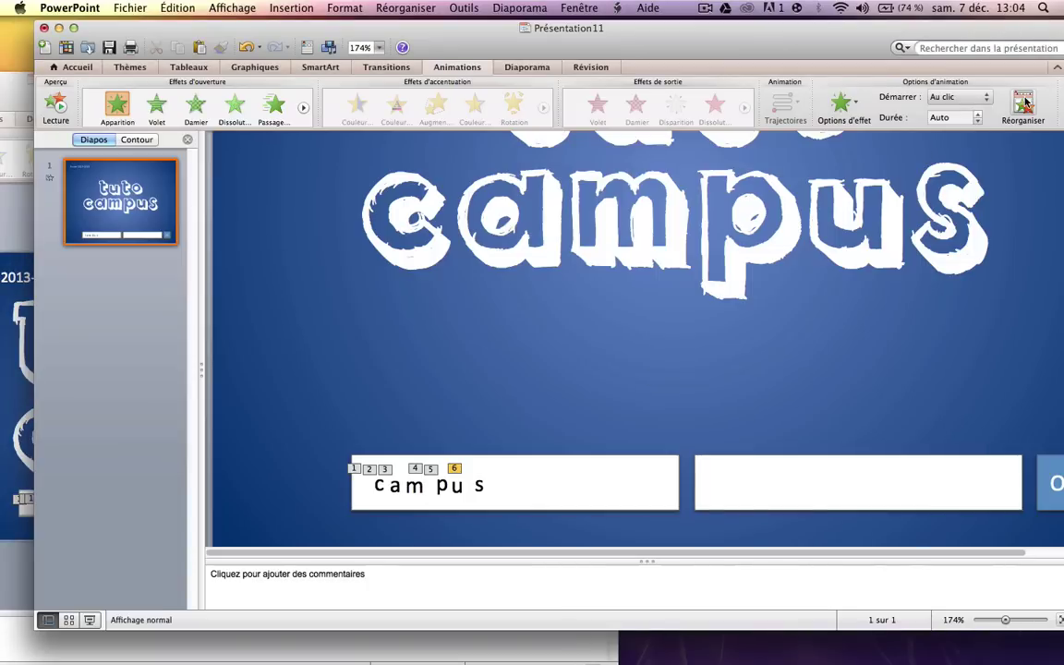
In the animation order pane, set the a and m letters to start Avec la précédente
click(1023, 107)
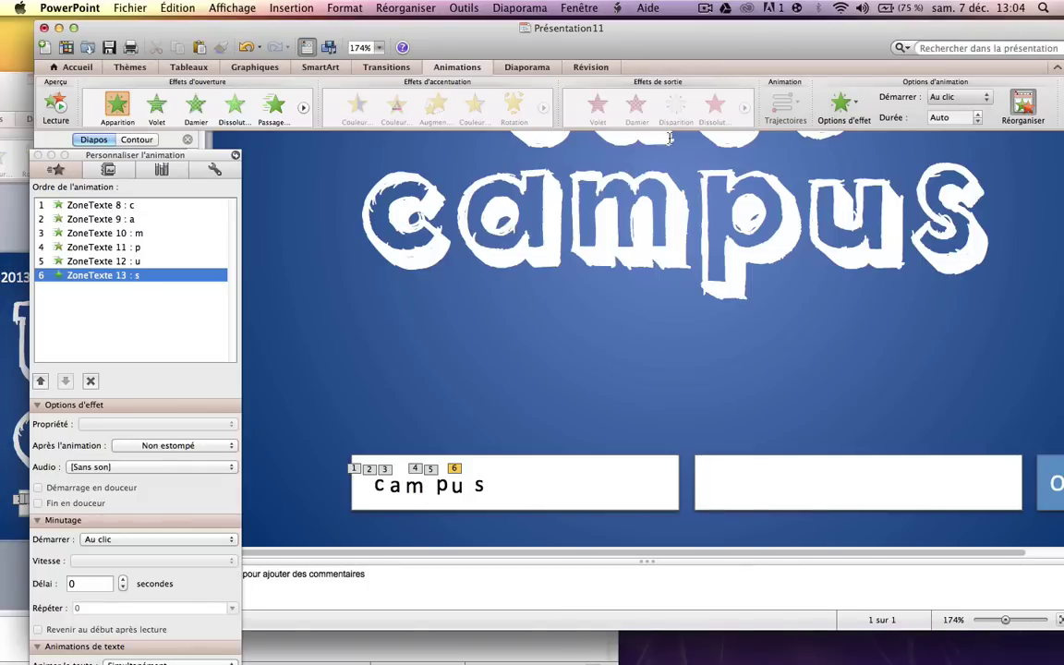
click(100, 207)
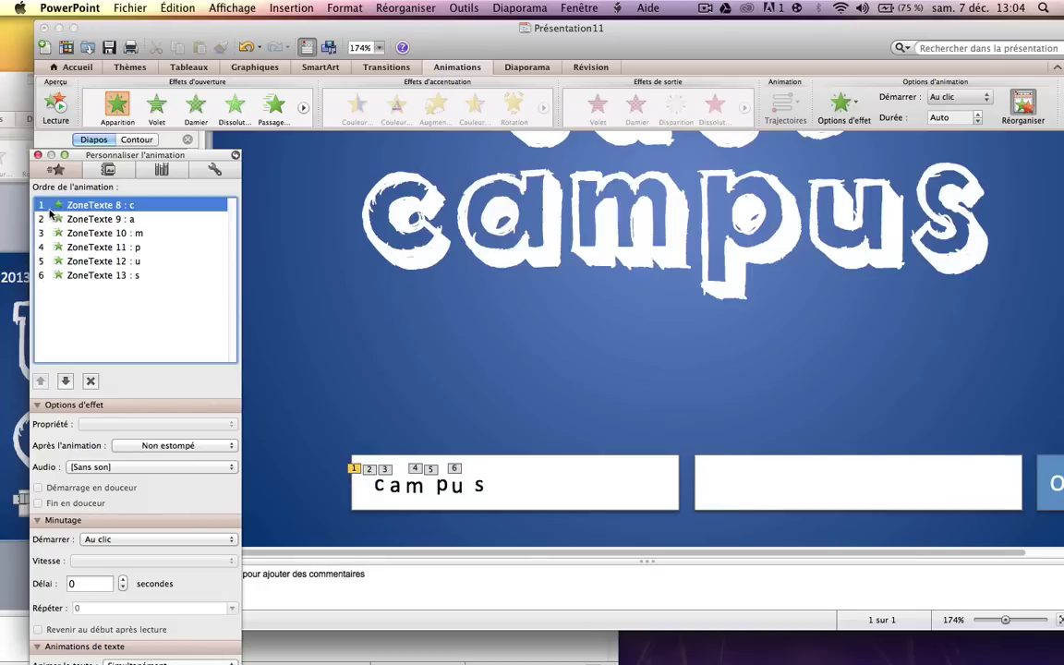
click(97, 221)
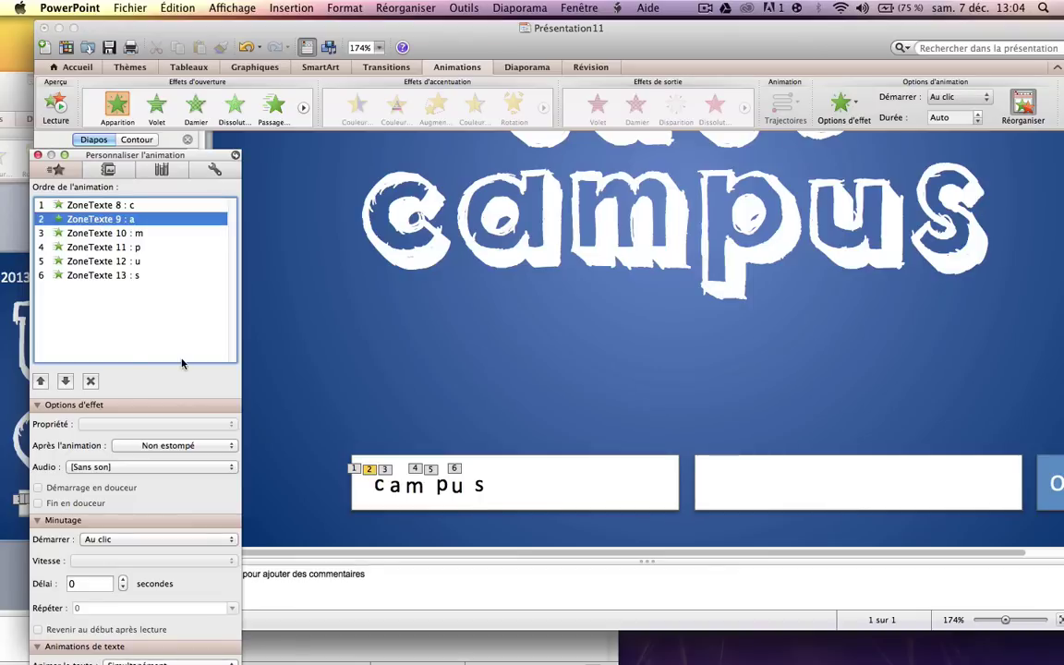
click(112, 541)
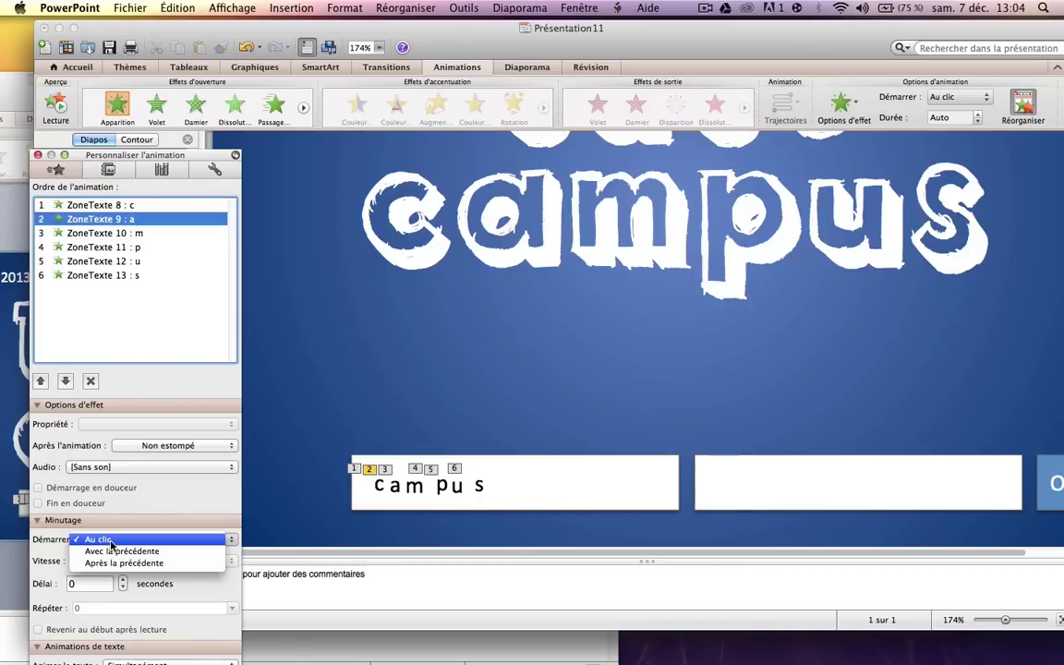
click(110, 551)
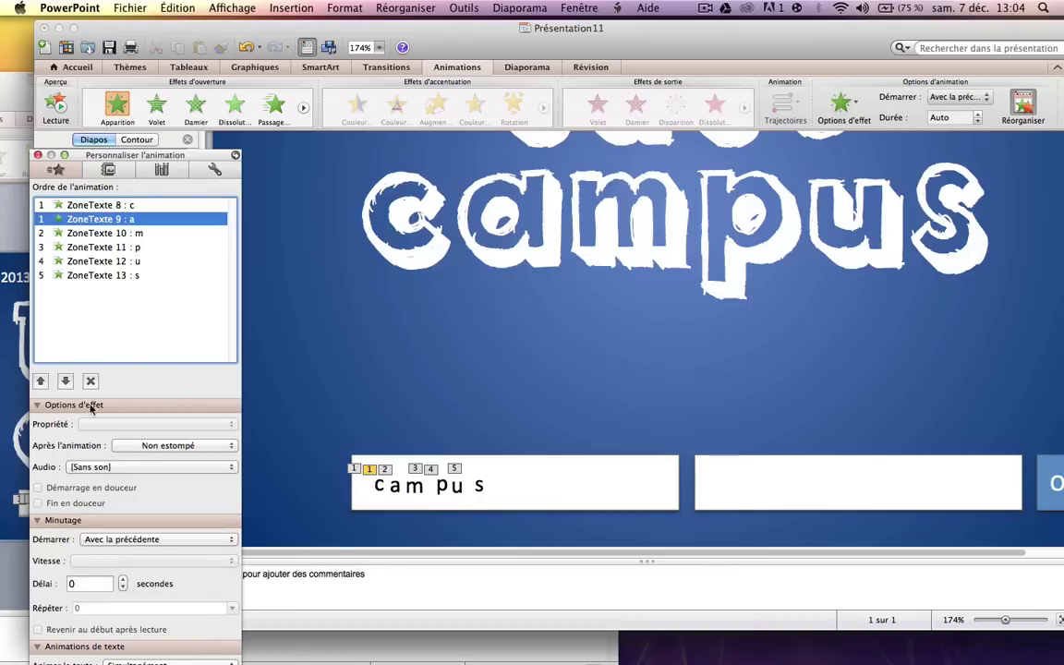
click(95, 232)
click(129, 540)
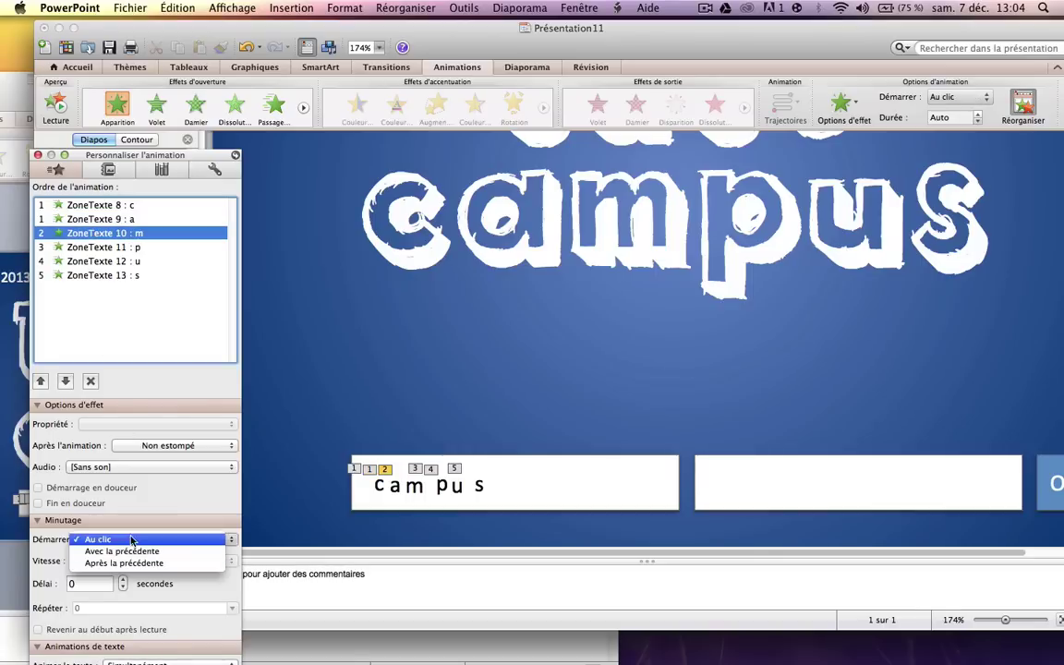
click(148, 323)
Set the p, u and s letter animations to start Avec la précédente as well
click(116, 247)
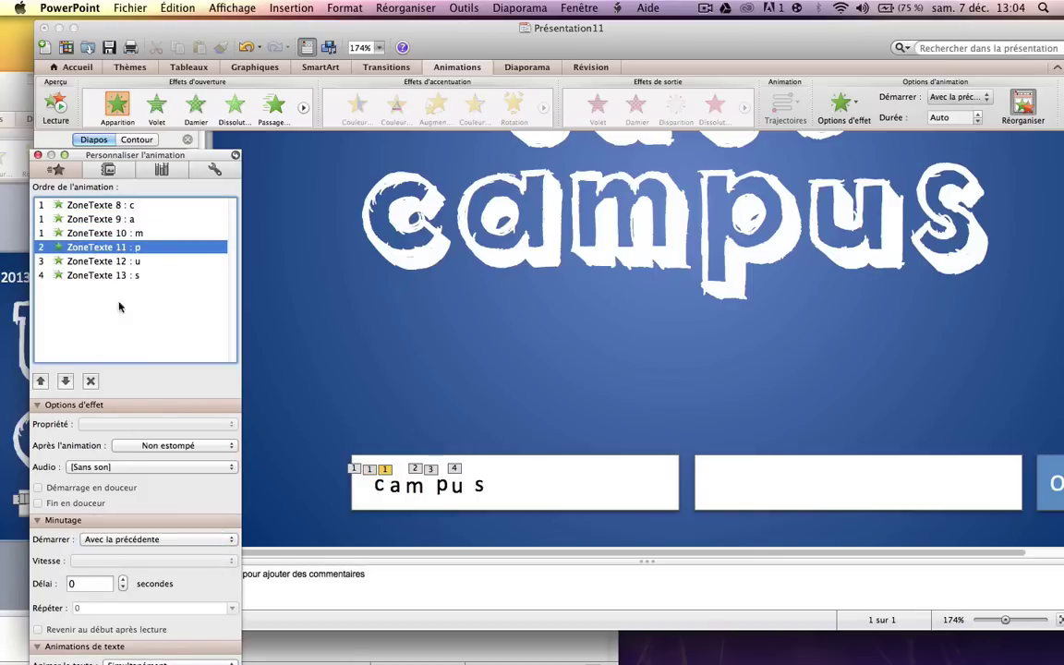
click(109, 540)
click(110, 552)
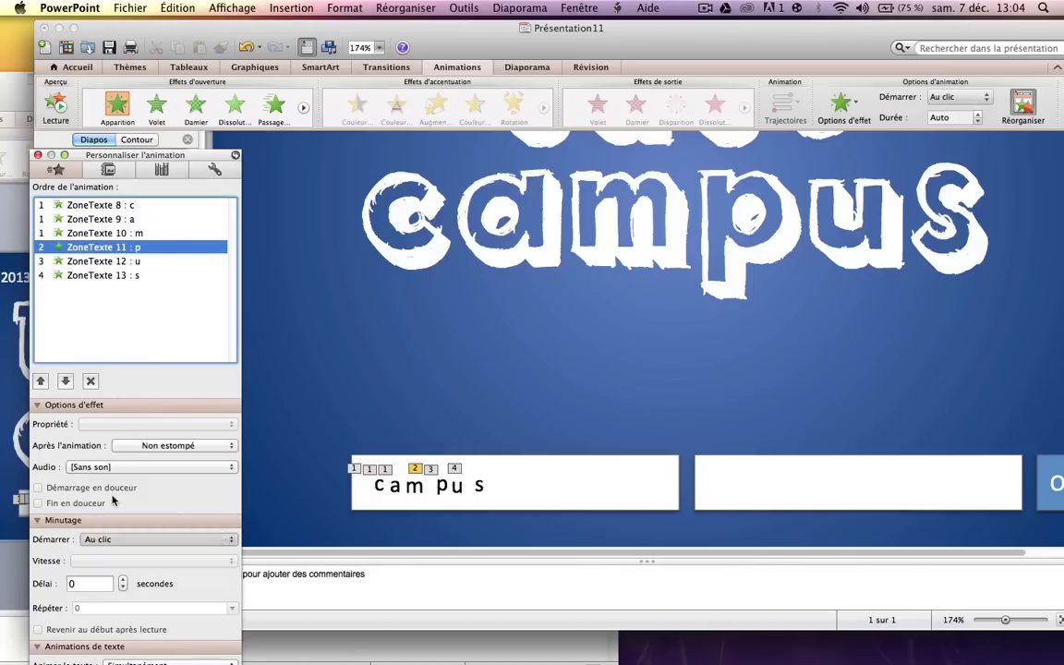
click(89, 263)
click(115, 540)
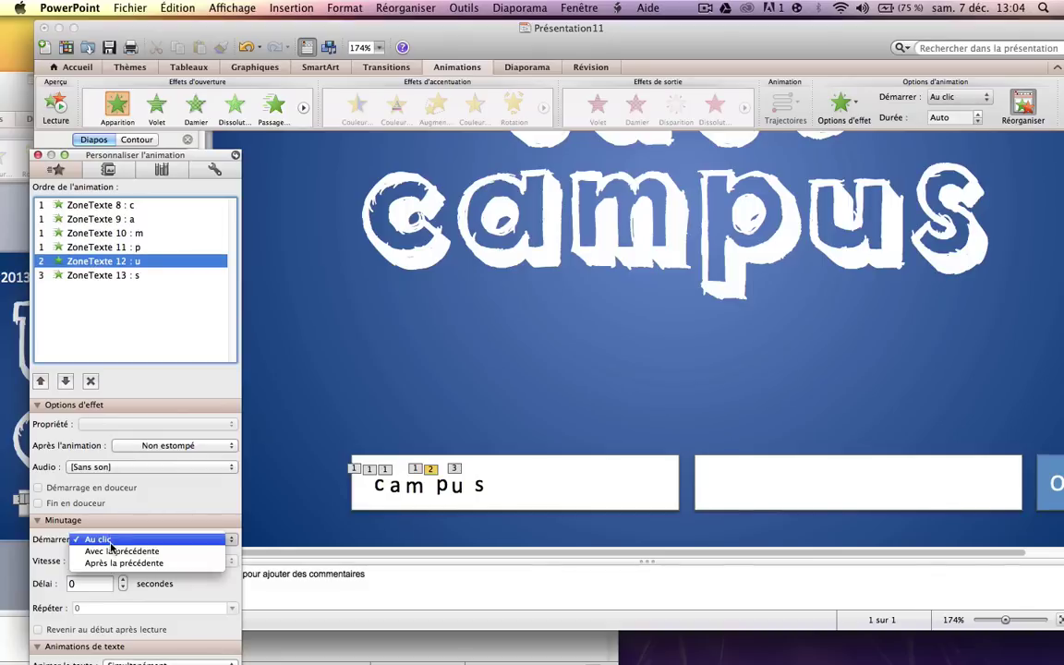
click(110, 551)
click(102, 275)
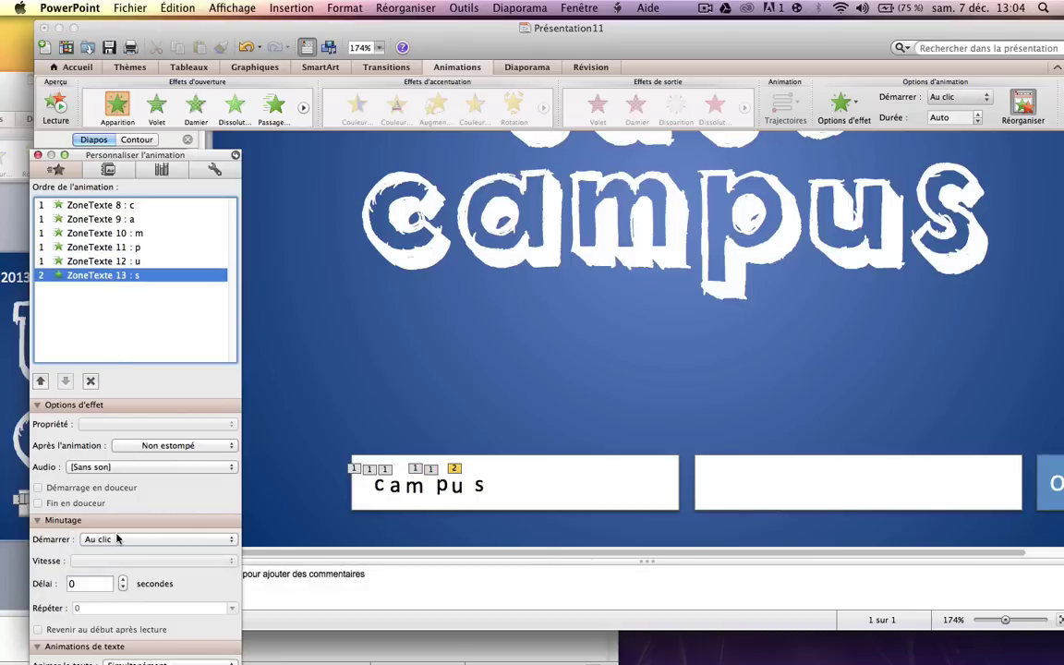
click(115, 539)
click(120, 553)
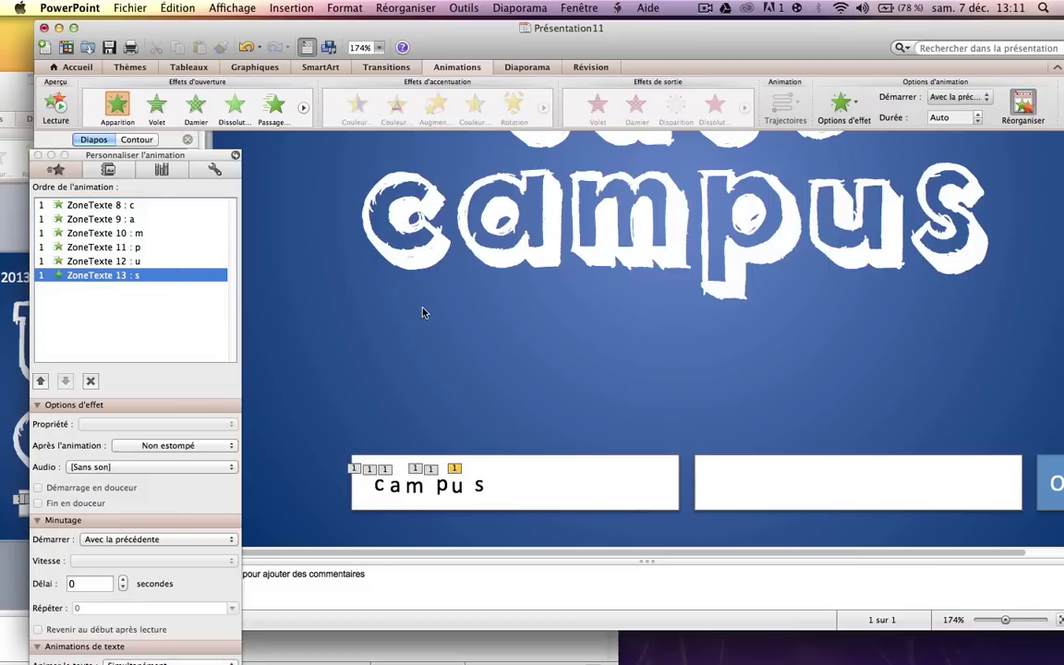
Preview the slideshow, then enter a ,3 second delay for the letter a
key(super+shift+Return)
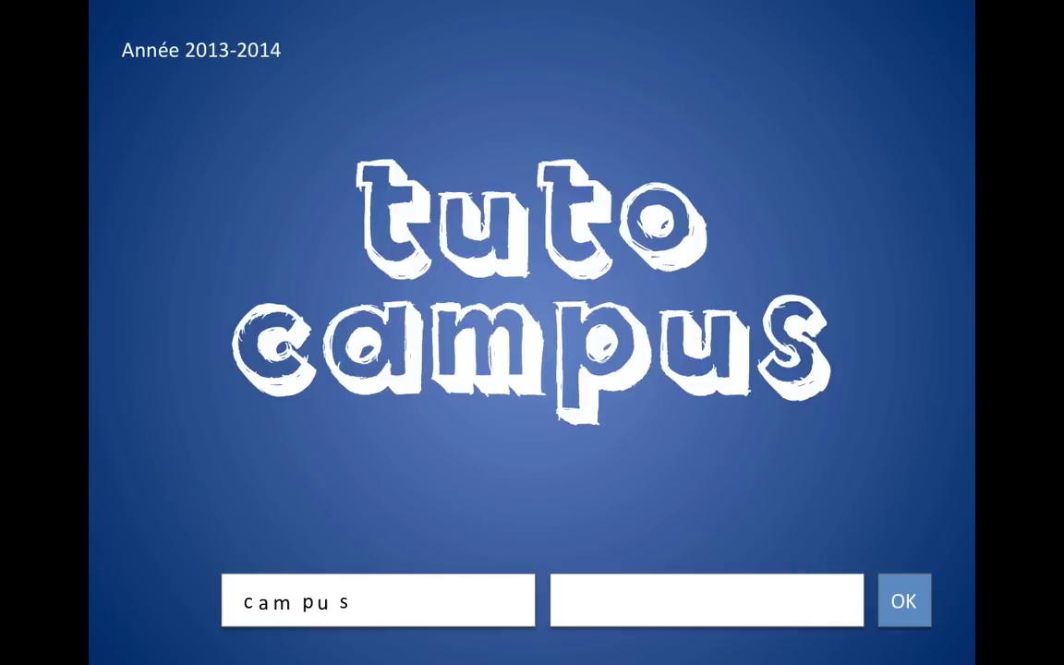
key(Escape)
click(85, 219)
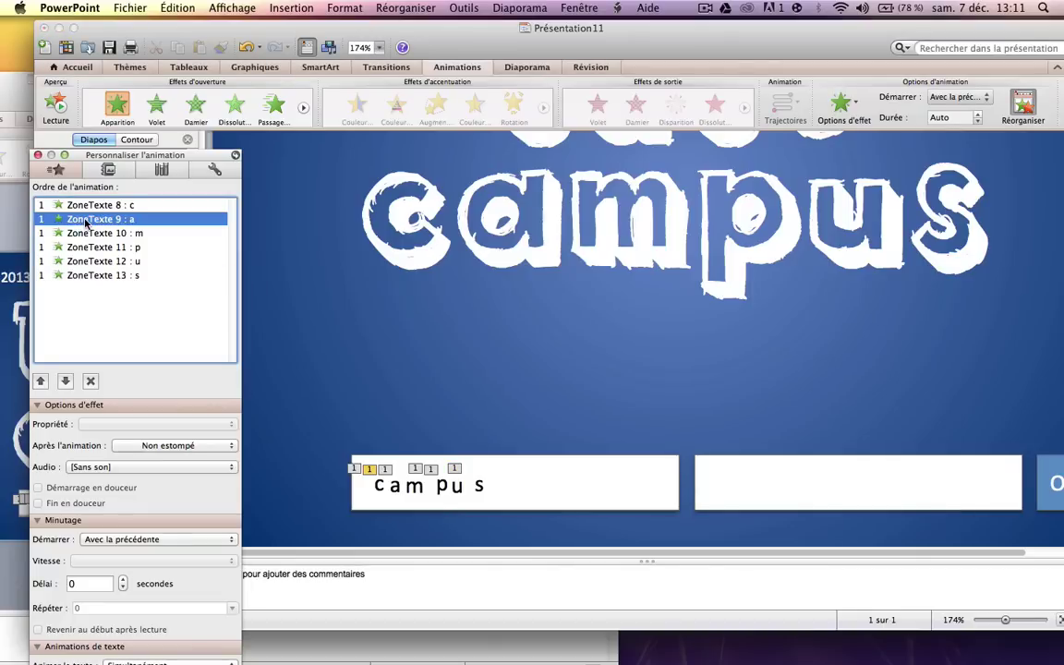
click(103, 584)
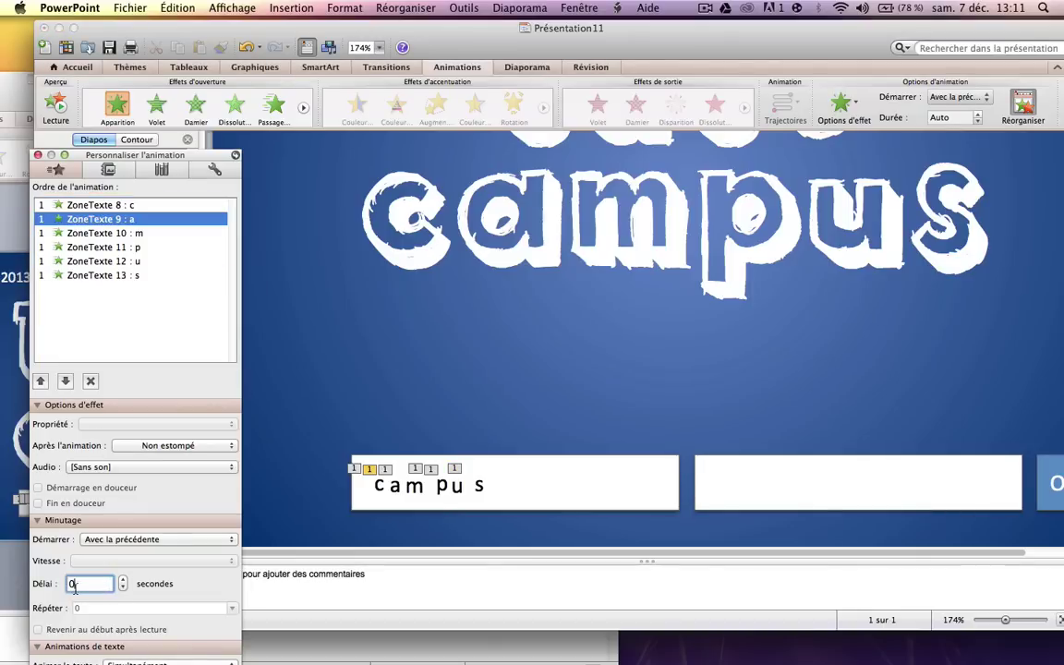
click(92, 205)
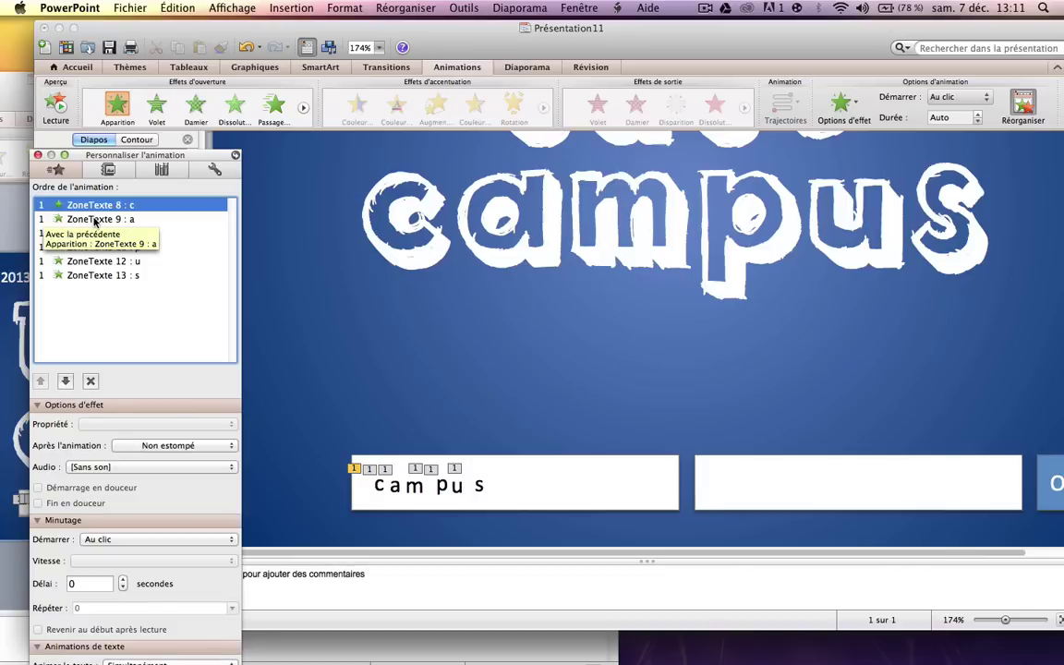
click(95, 220)
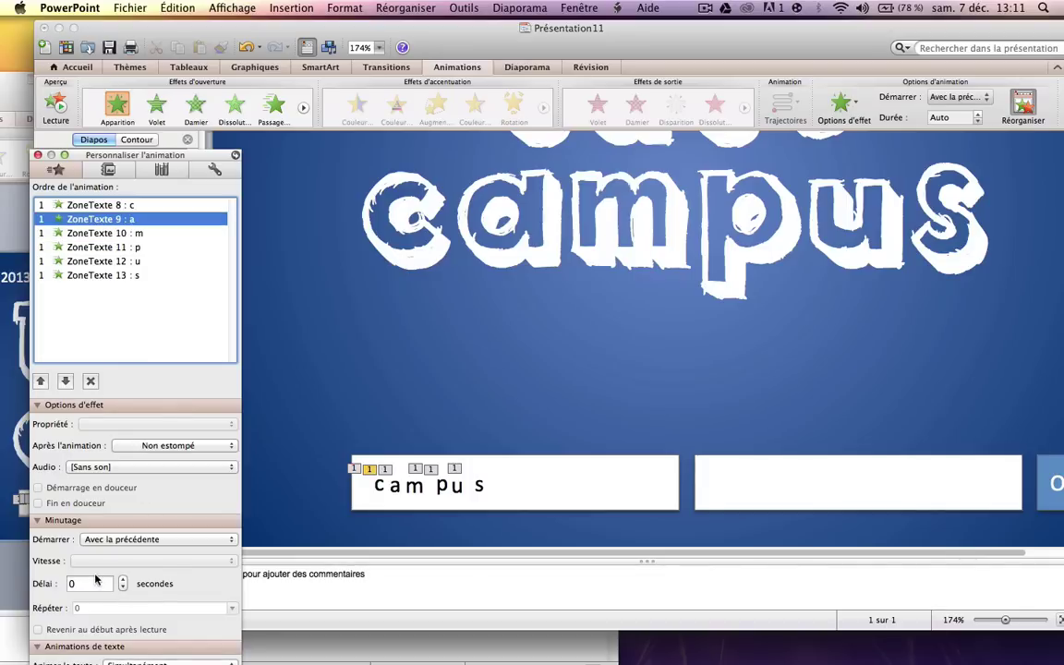
double_click(93, 582)
text(,)
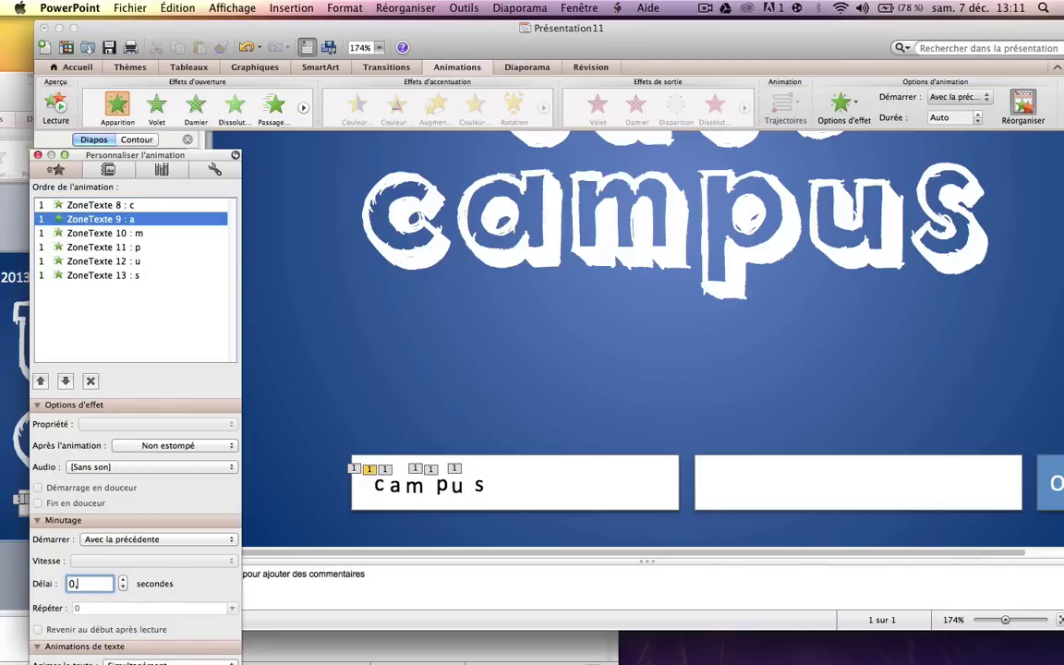
text(3)
Give m, p, u and s growing delays up to 1,8 s, then preview with Lecture
click(120, 233)
double_click(84, 583)
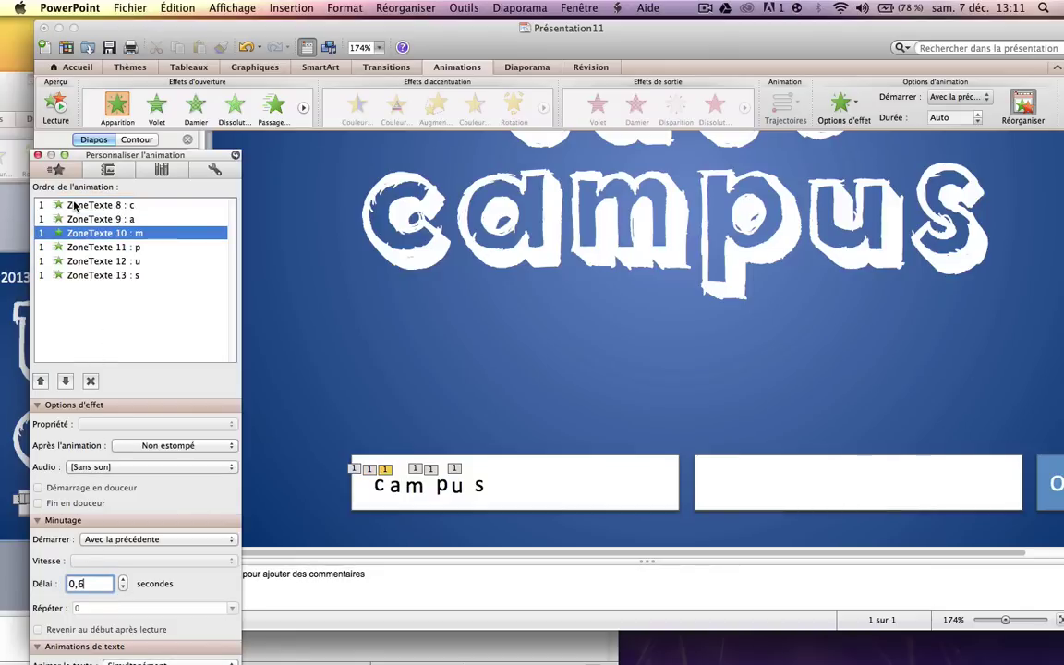
click(95, 247)
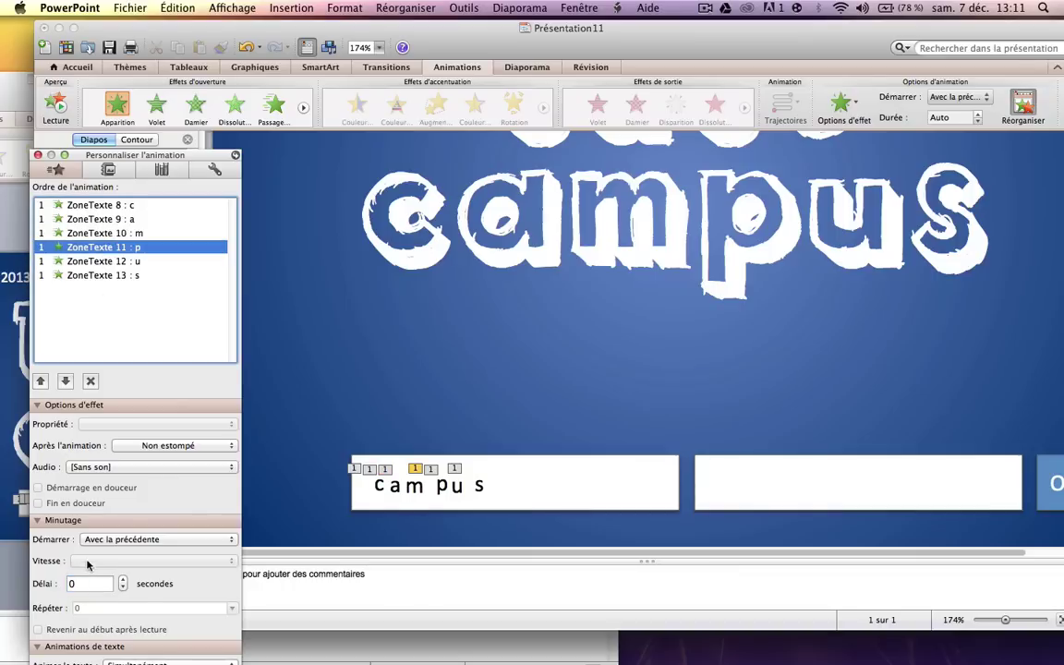
double_click(89, 583)
text(1,3)
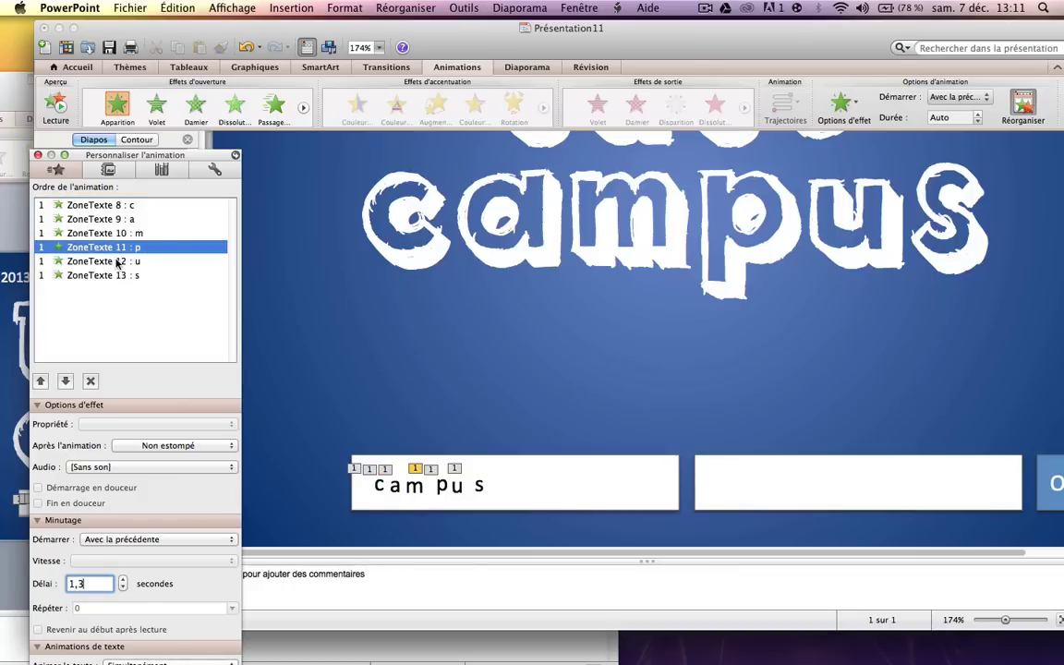
click(106, 261)
double_click(88, 582)
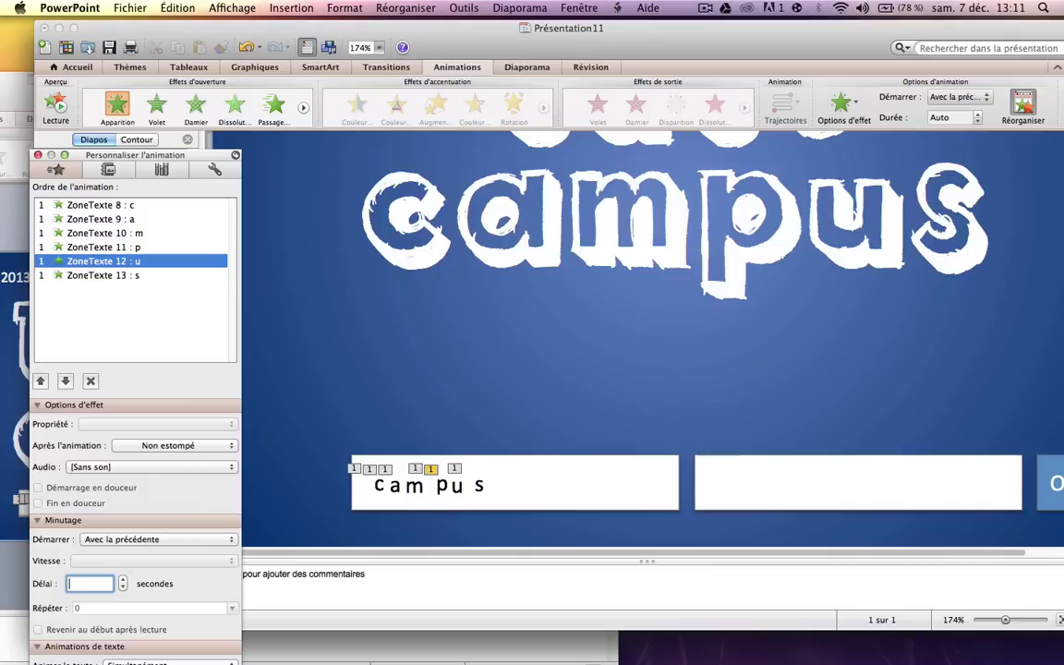
text(1,5)
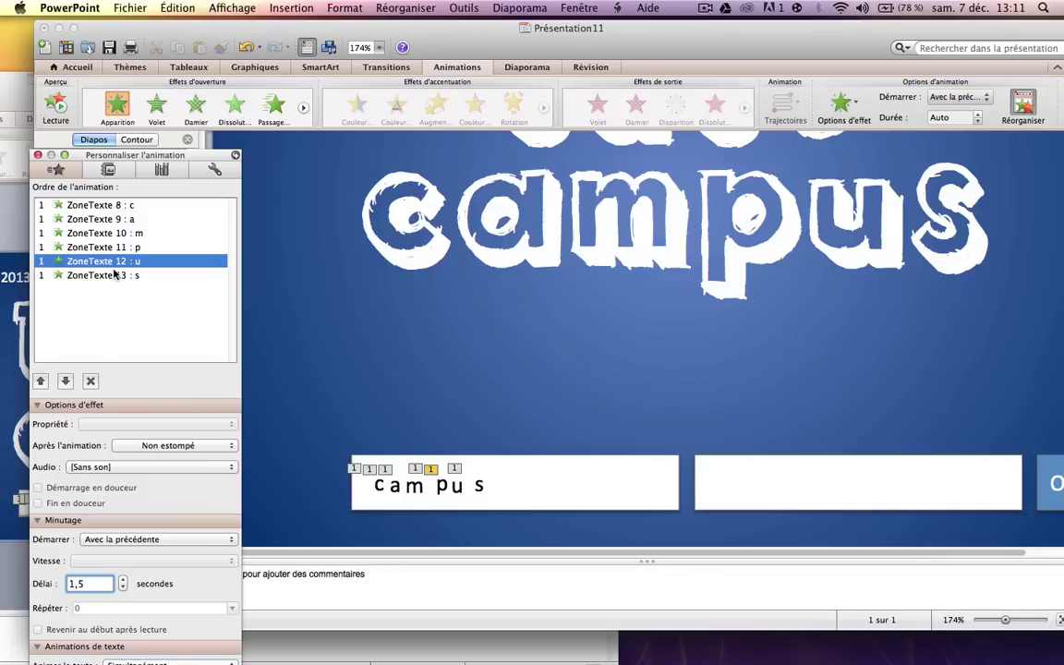
click(104, 276)
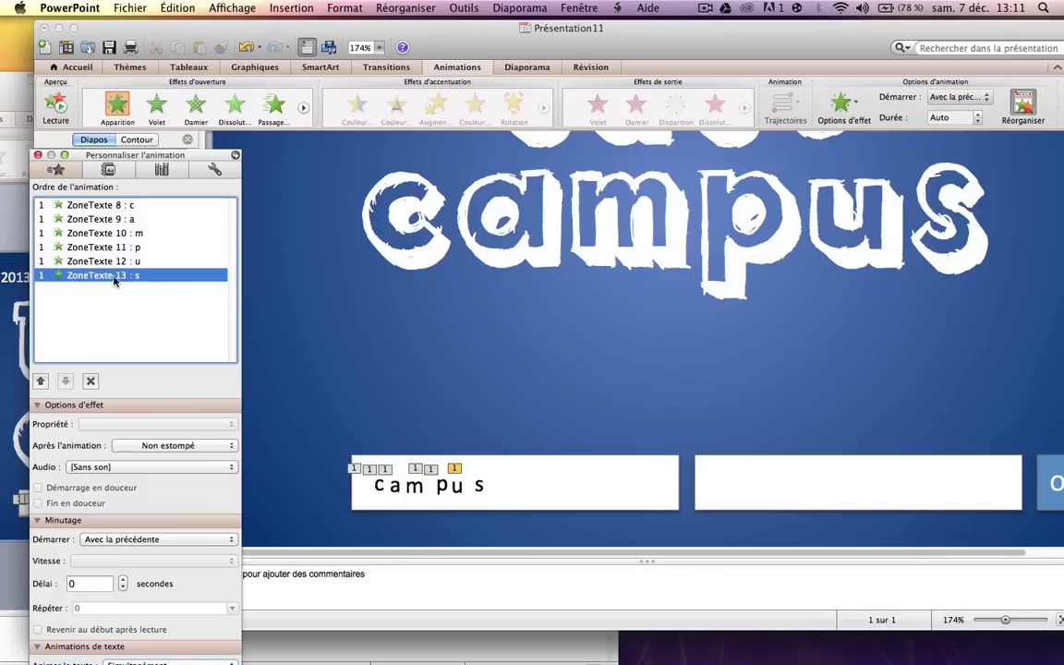
double_click(84, 583)
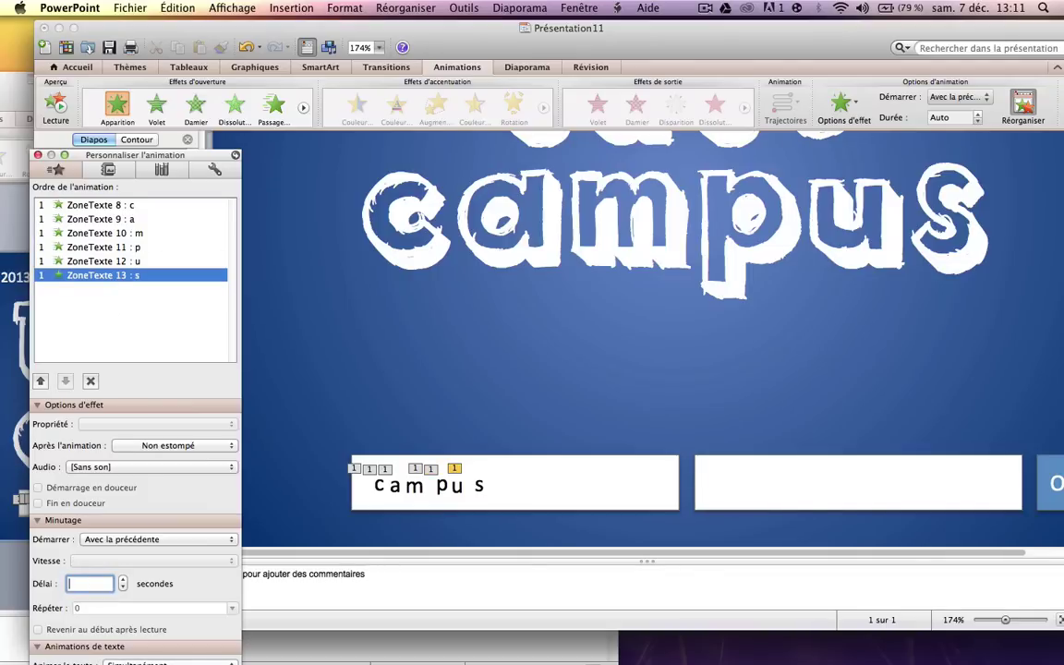
text(1,8)
click(55, 109)
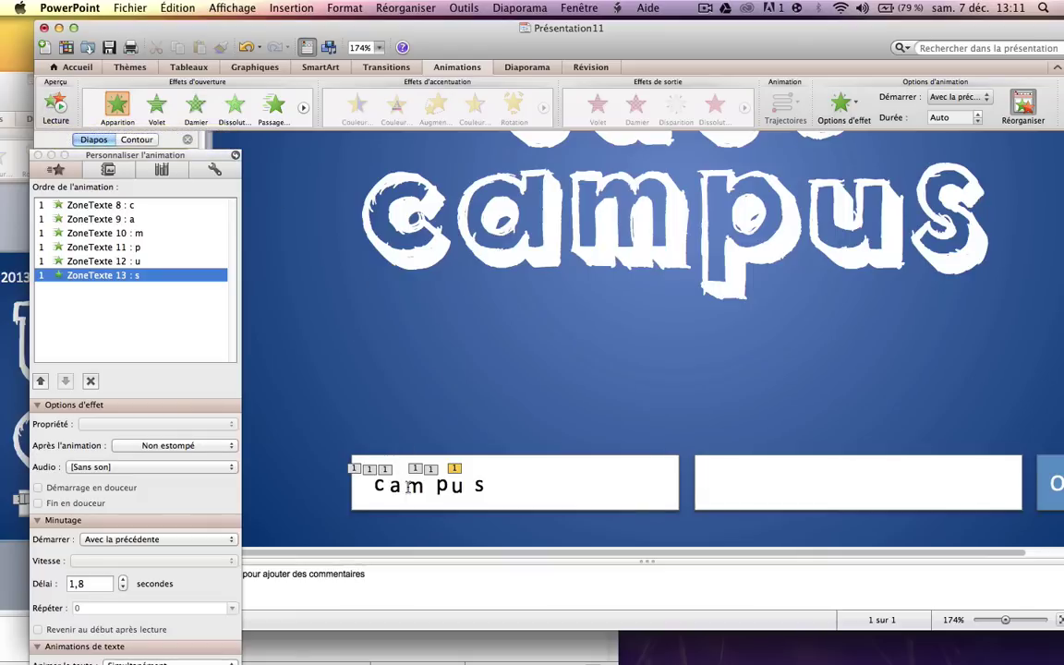
scroll(407, 486, right, 3)
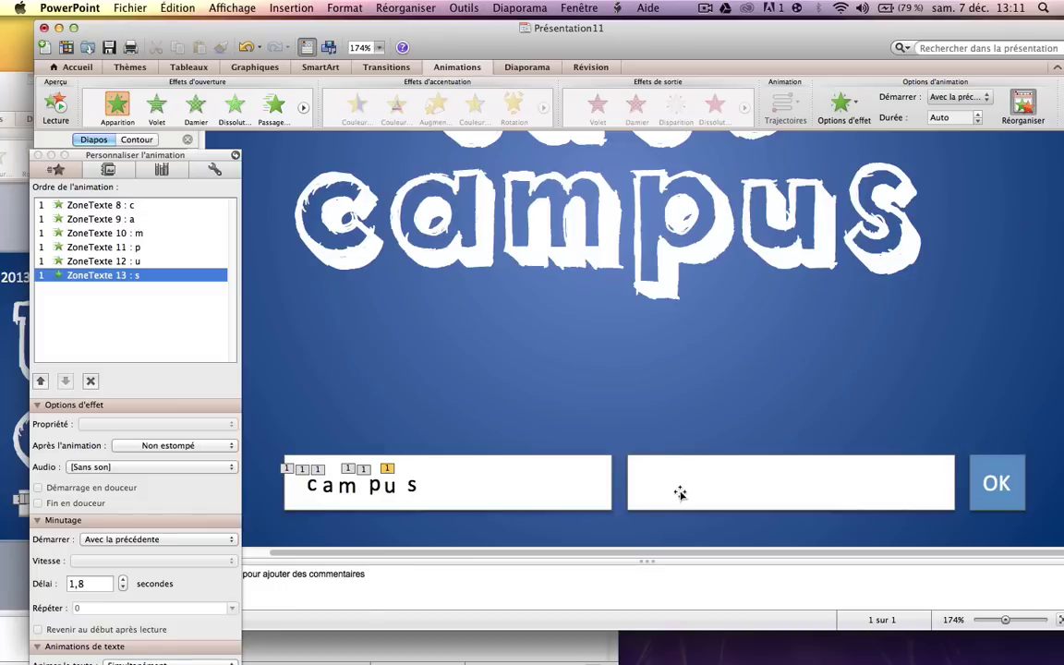
Draw a small oval dot inside the password box
click(70, 67)
click(721, 102)
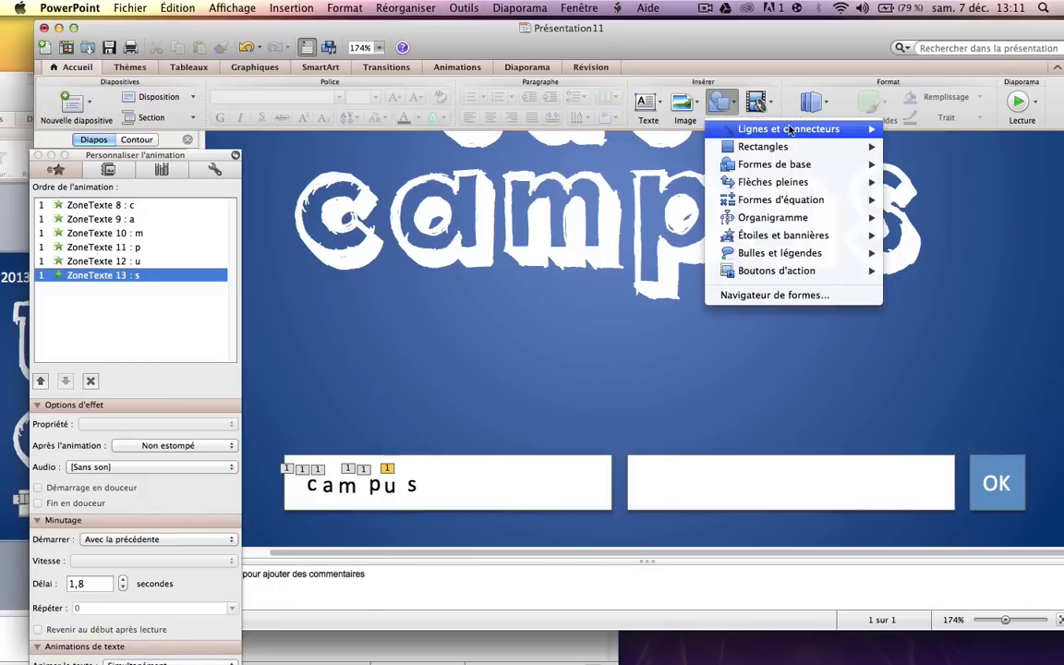
mouse_move(774, 165)
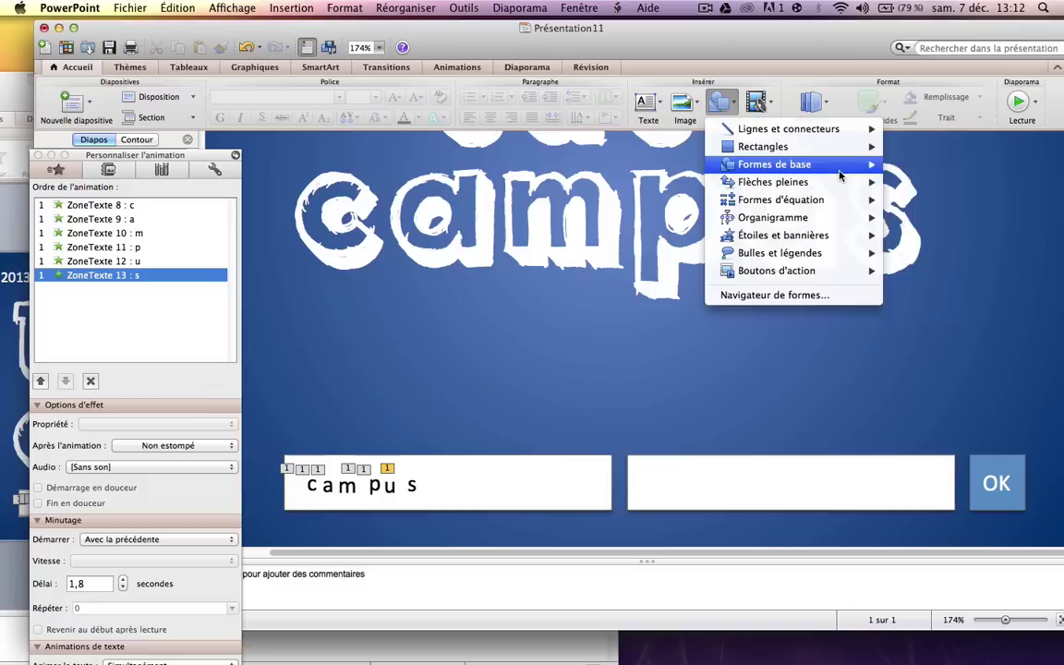
click(892, 170)
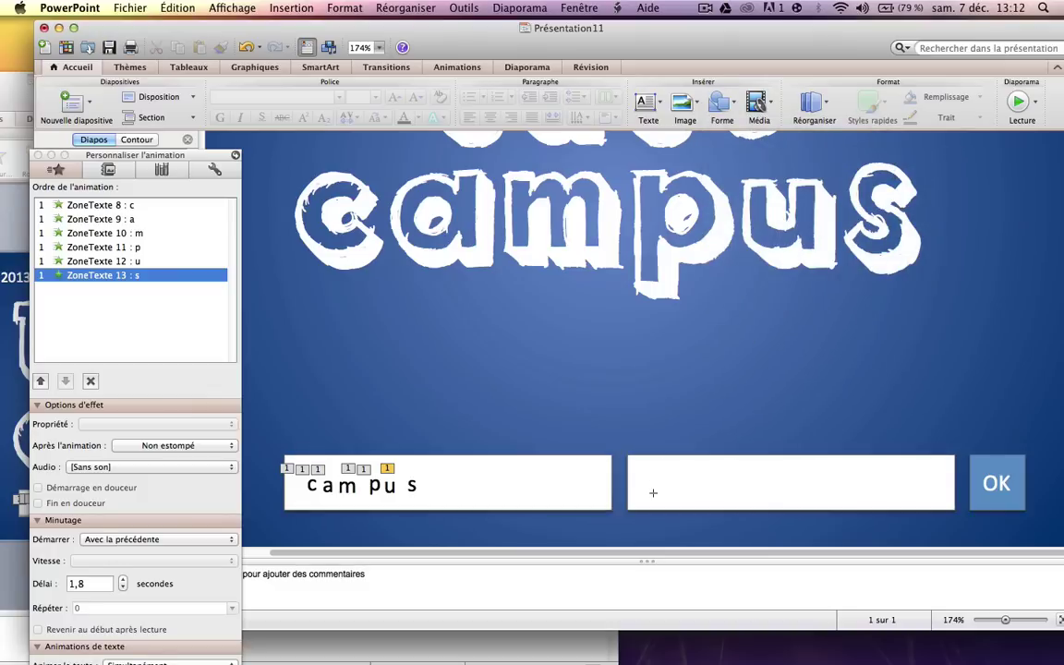
drag(645, 475, 660, 490)
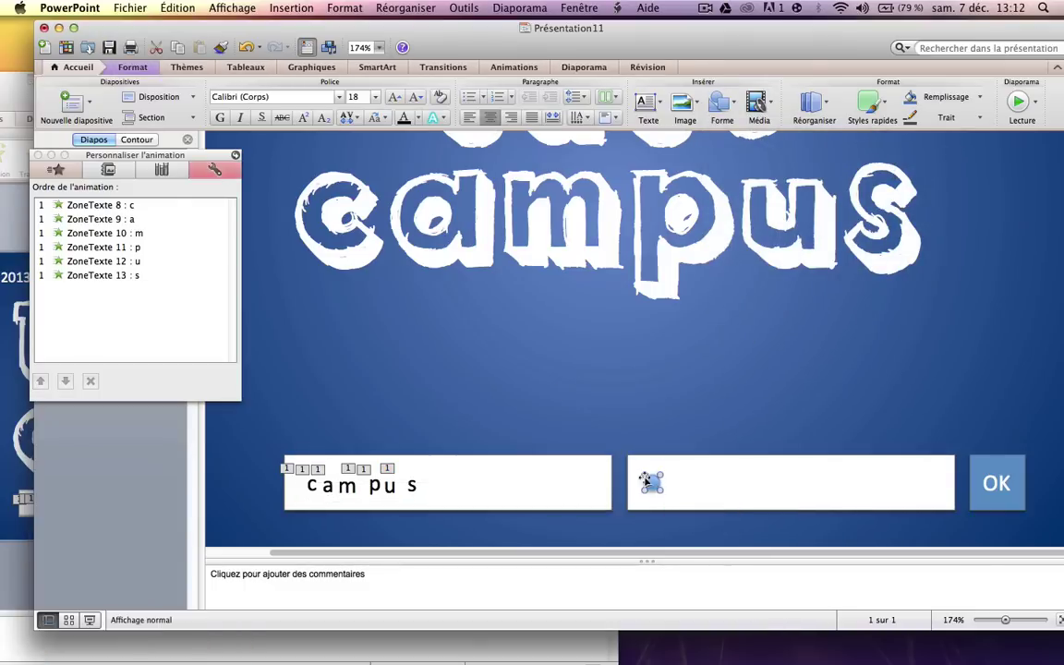
Make the dot solid black with a dark style, then duplicate it beside the first
click(134, 67)
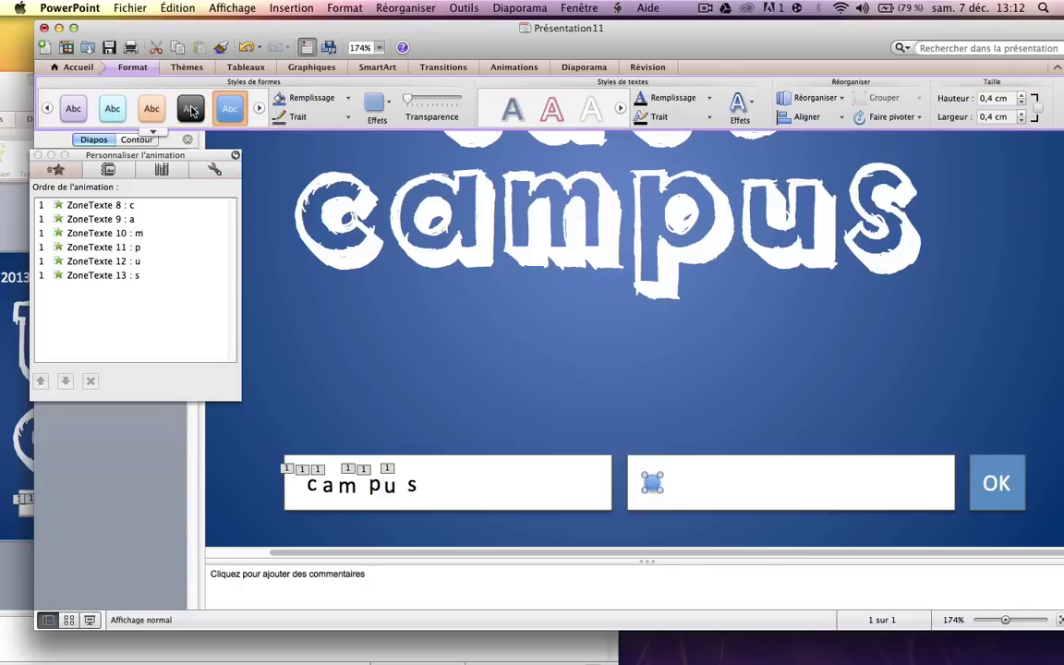
click(190, 108)
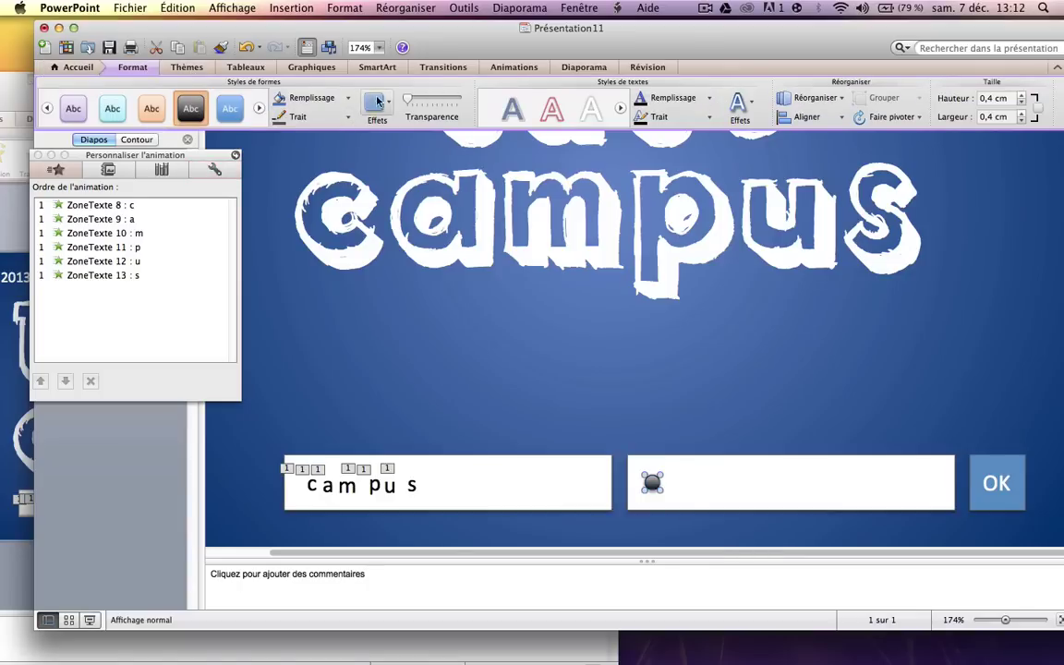
click(312, 98)
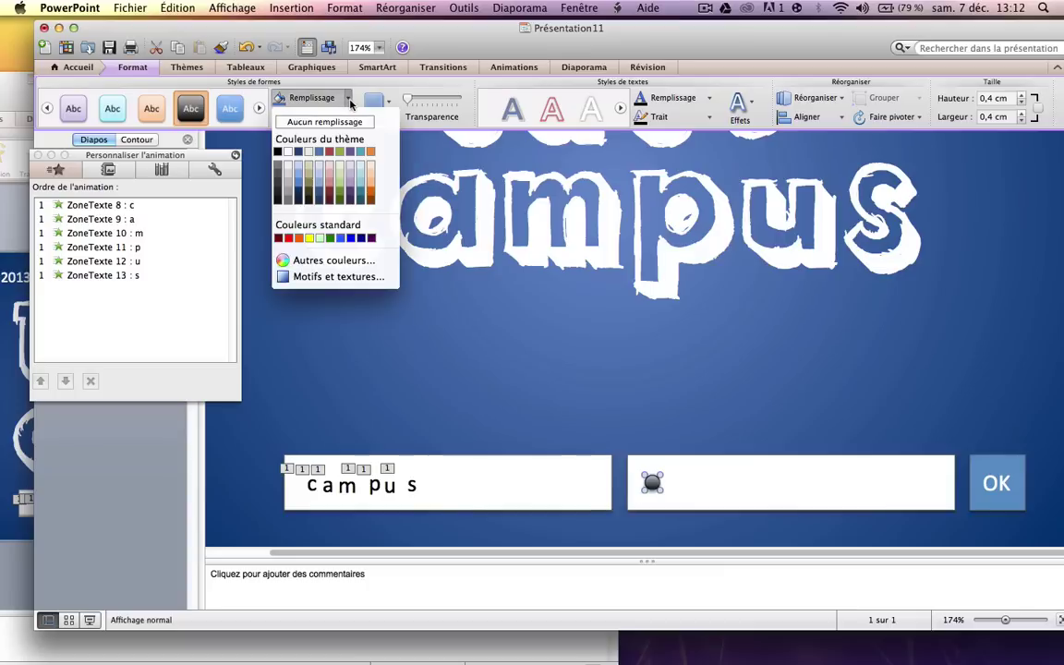
click(277, 172)
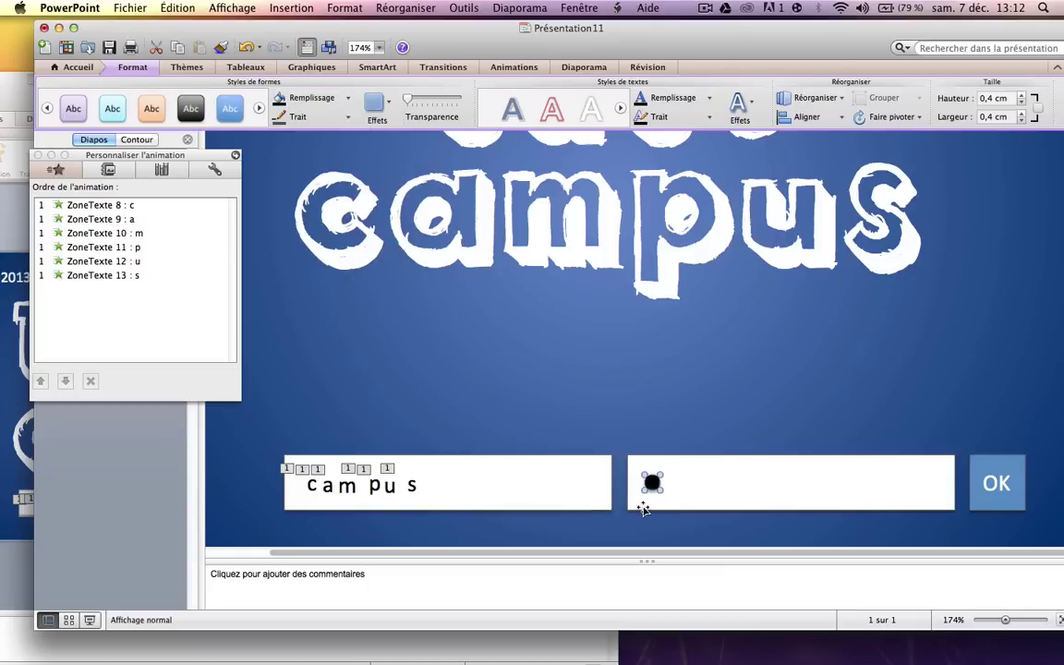
key(super+d)
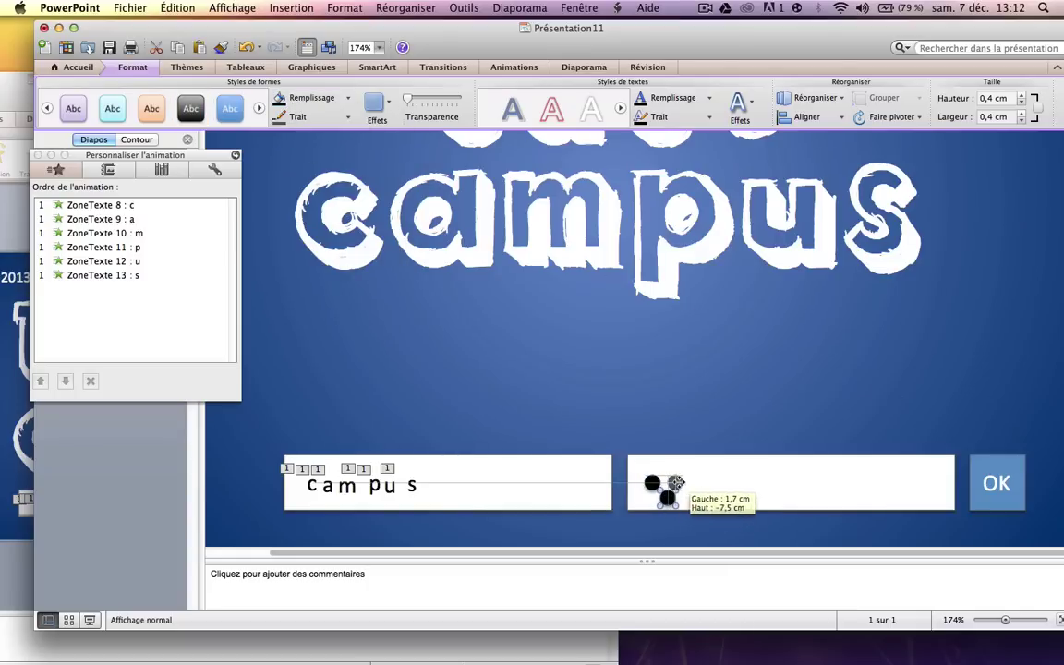
drag(667, 496, 675, 482)
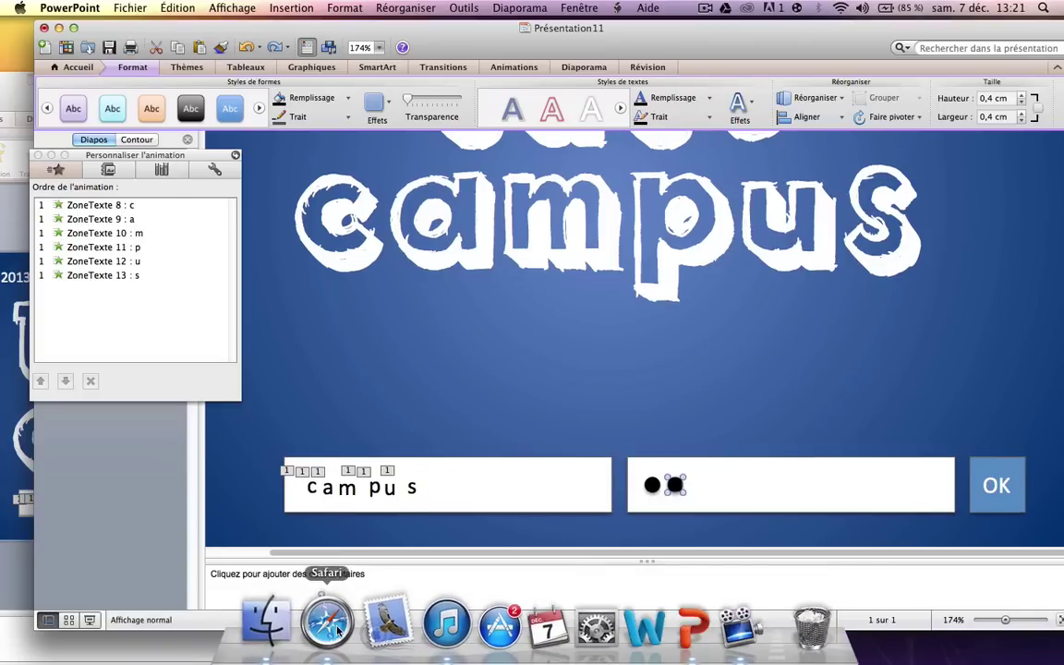
Copy the arrow-pointer image from Safari and paste it onto the slide
click(327, 624)
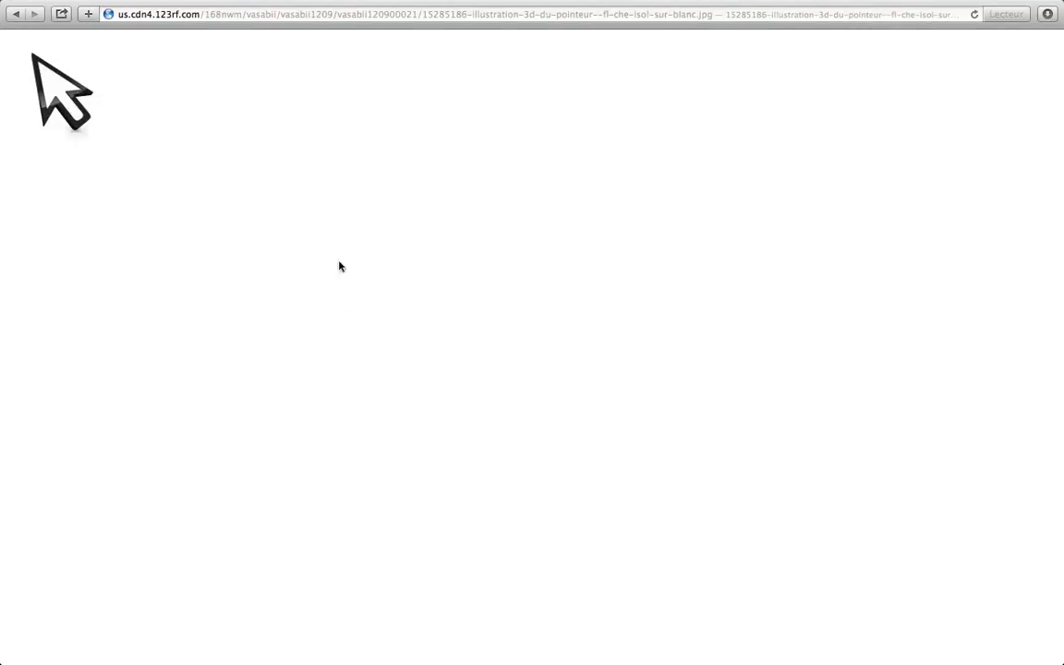
right_click(72, 110)
click(120, 185)
key(super+Tab)
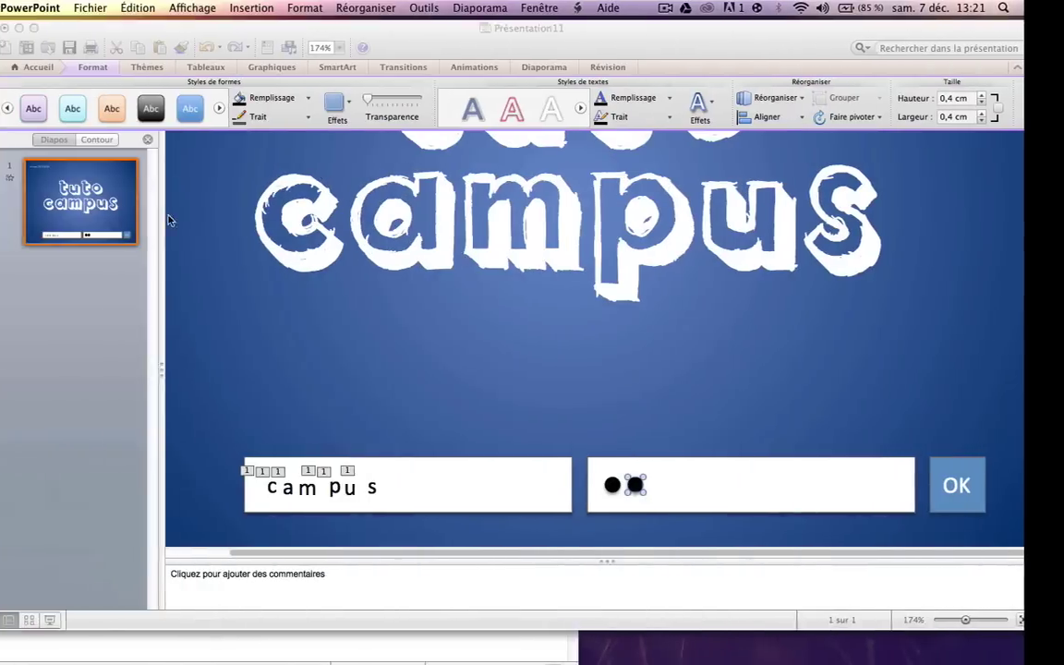
key(super+v)
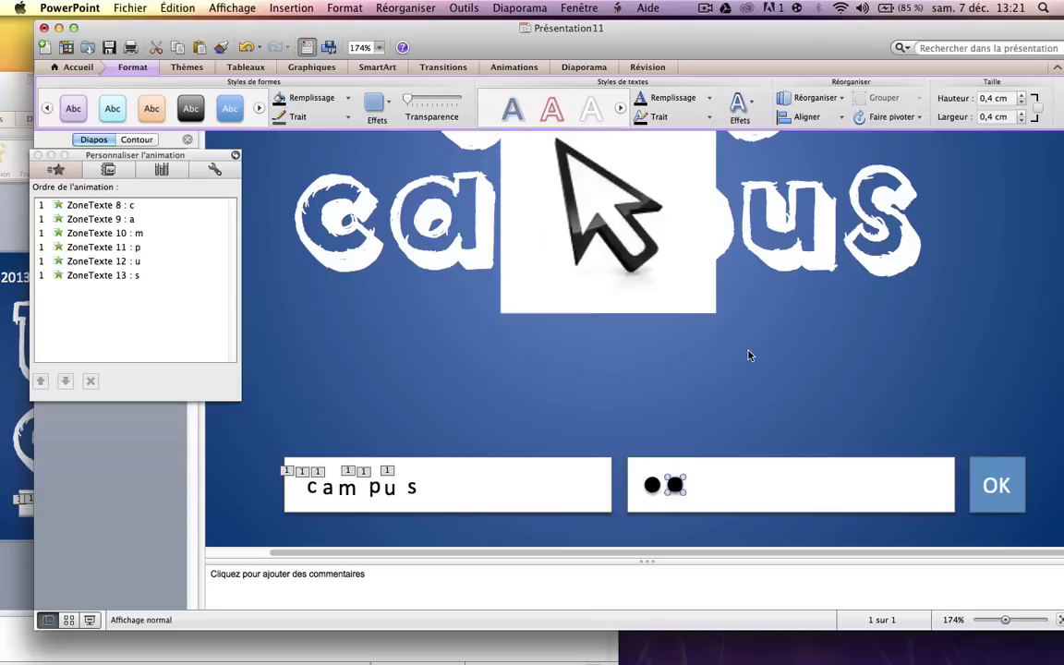
drag(600, 248, 638, 334)
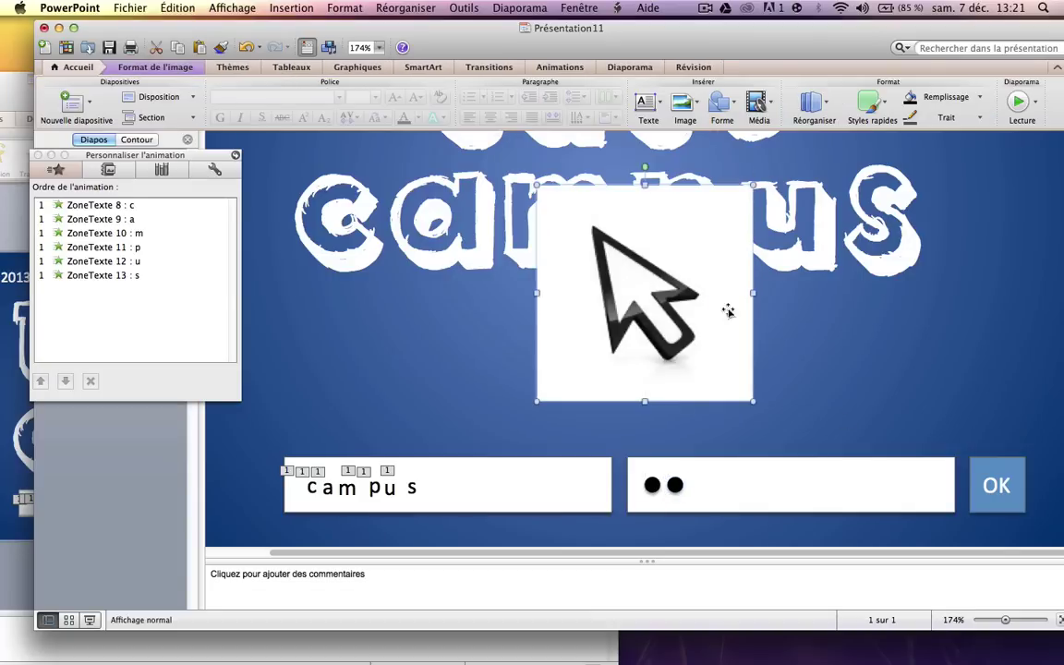
Remove the arrow picture's white background, keeping its white interior
click(139, 67)
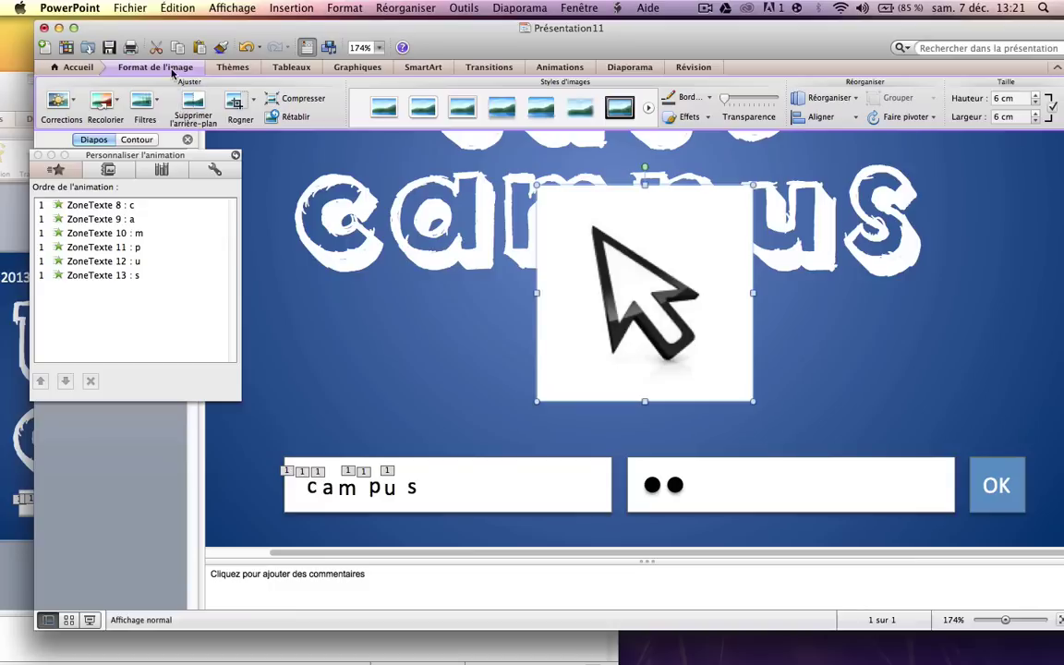
click(191, 105)
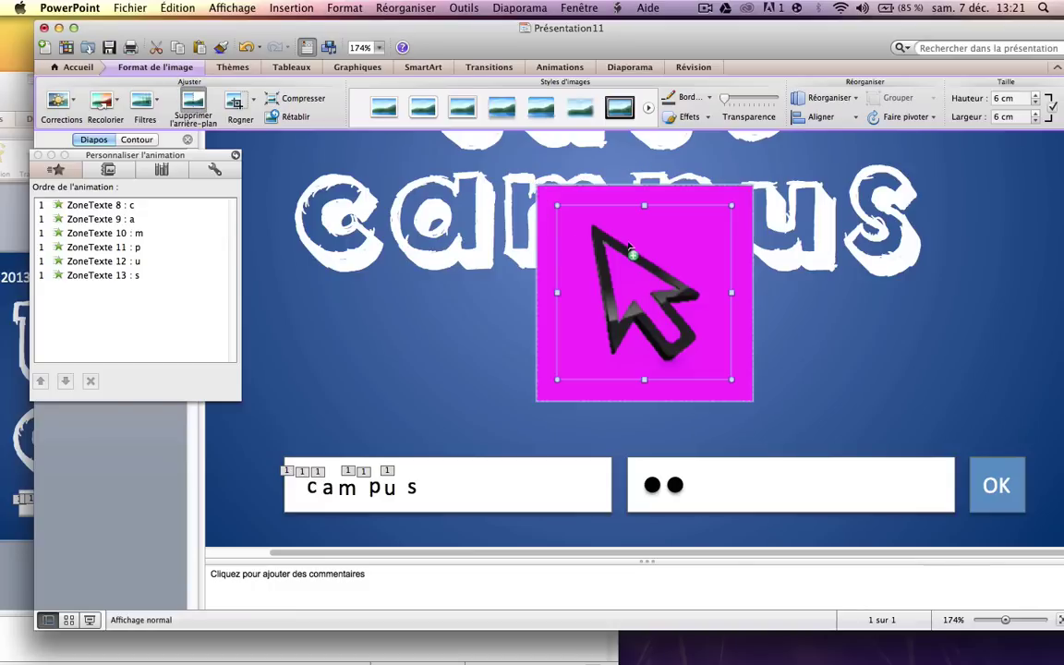
drag(618, 271, 635, 281)
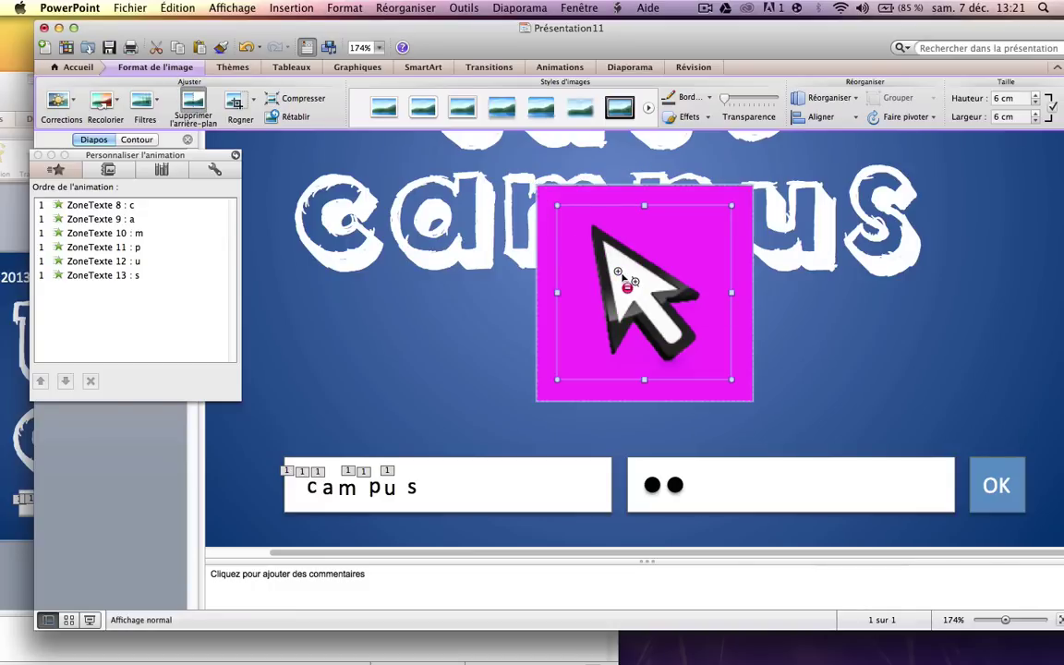
key(Return)
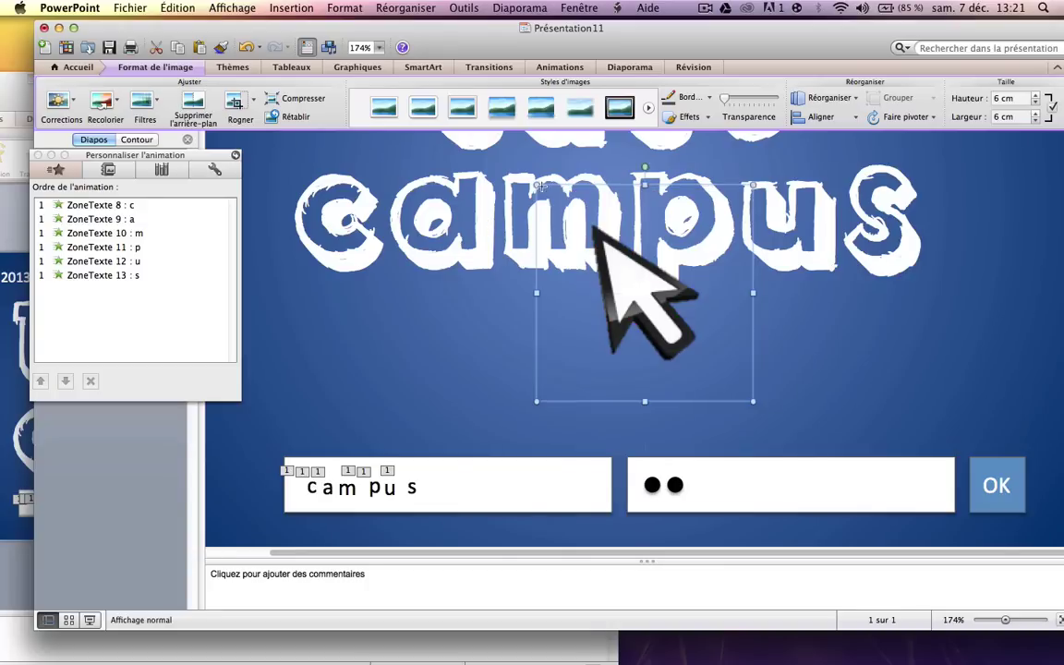
Shrink the arrow to 4,9 cm and place it just lower-right of the OK button
drag(540, 186, 590, 226)
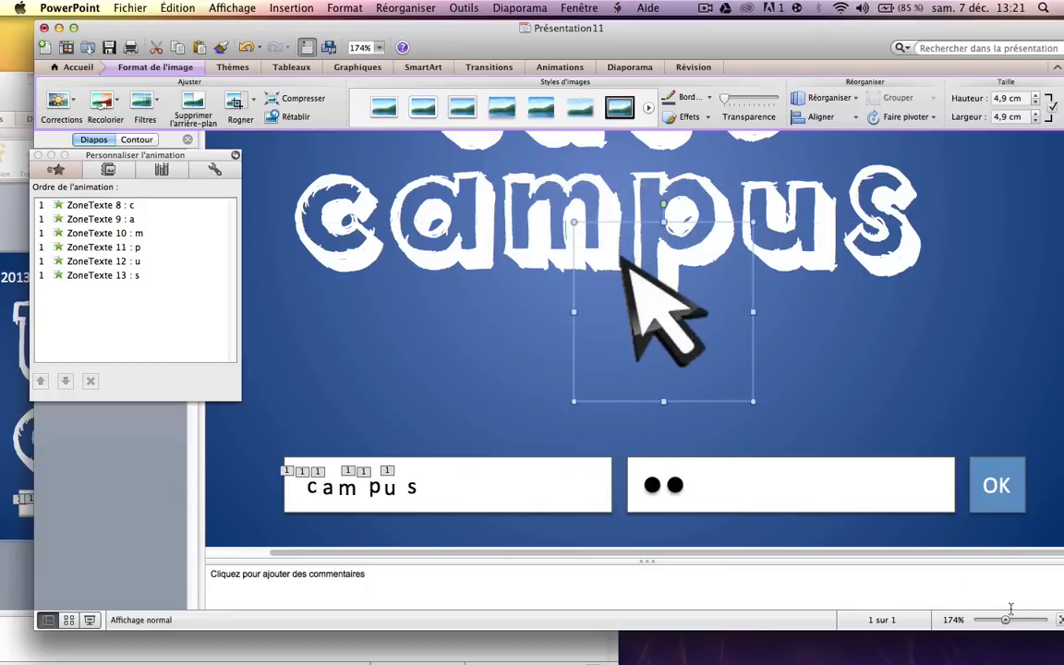
drag(1005, 625, 995, 623)
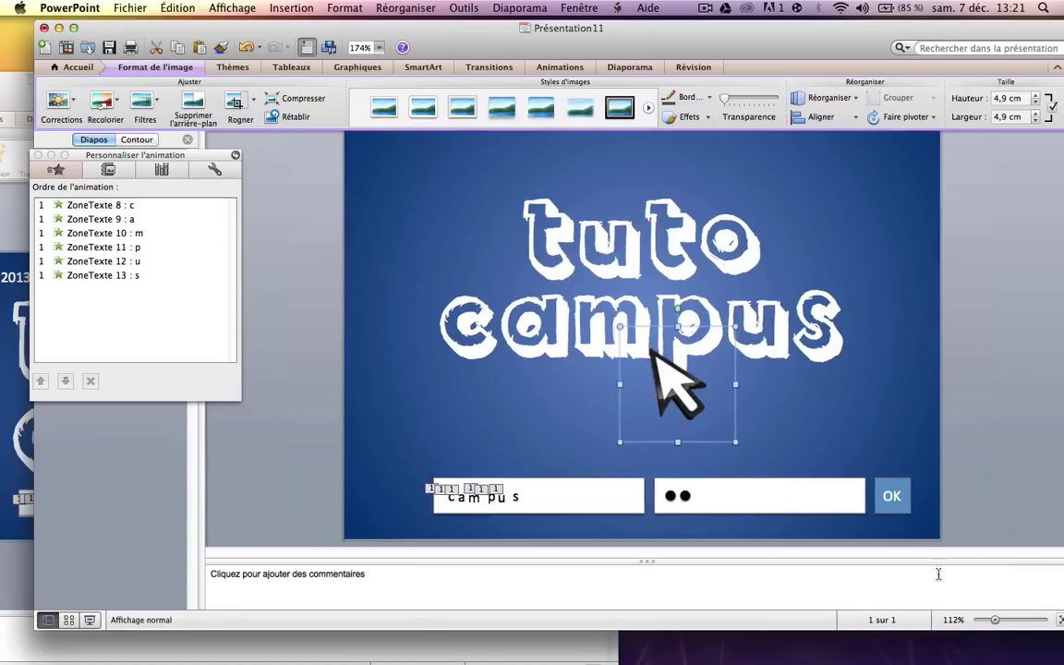
drag(676, 395, 968, 524)
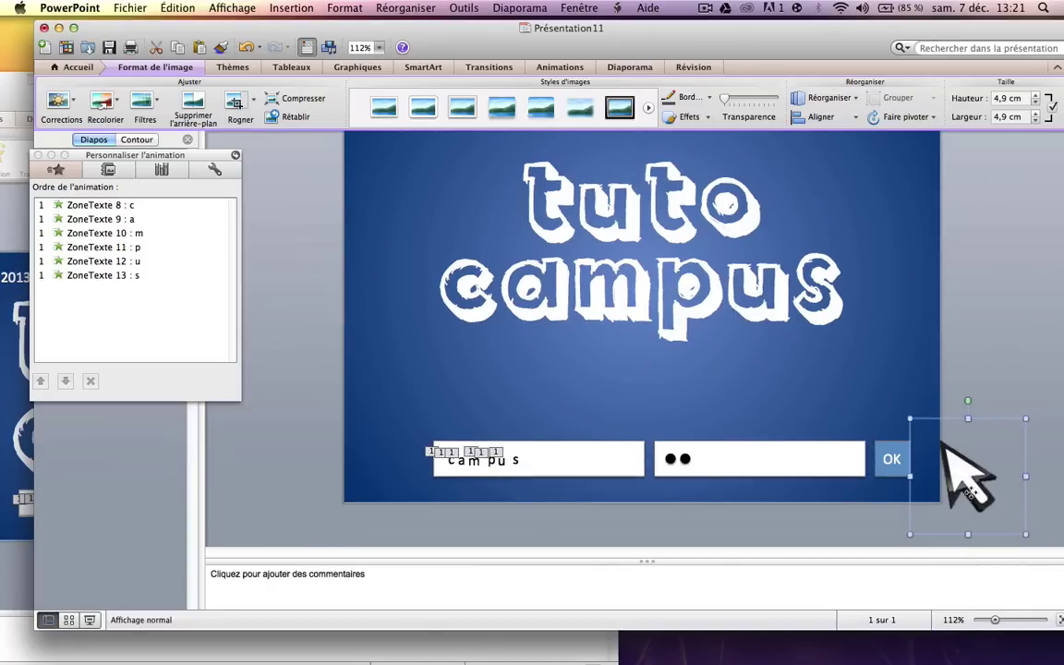
drag(968, 492, 987, 529)
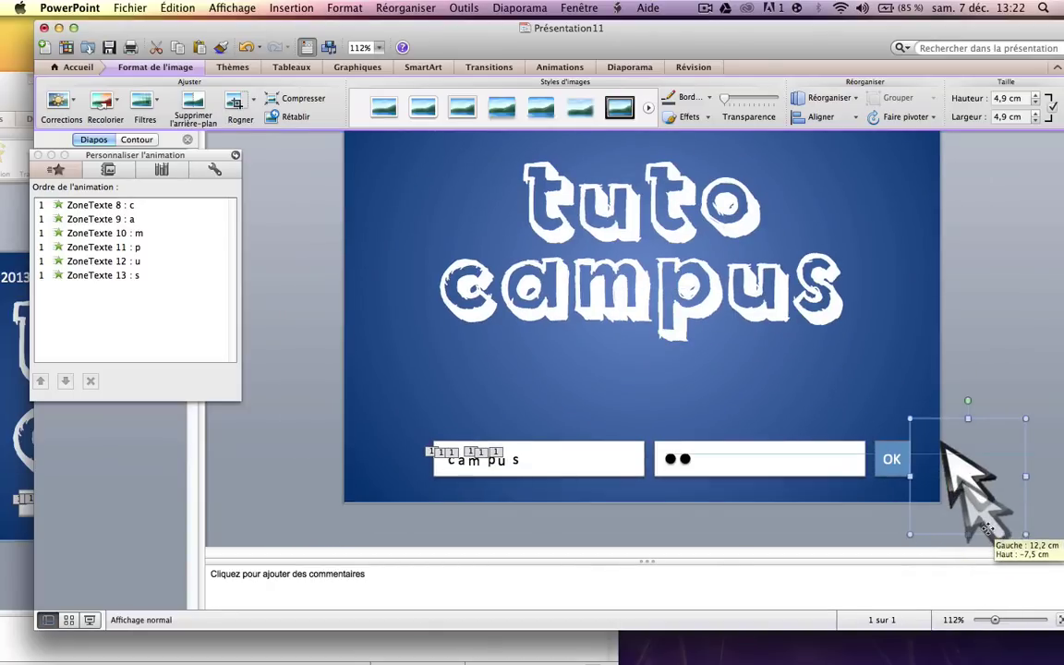
drag(987, 528, 963, 497)
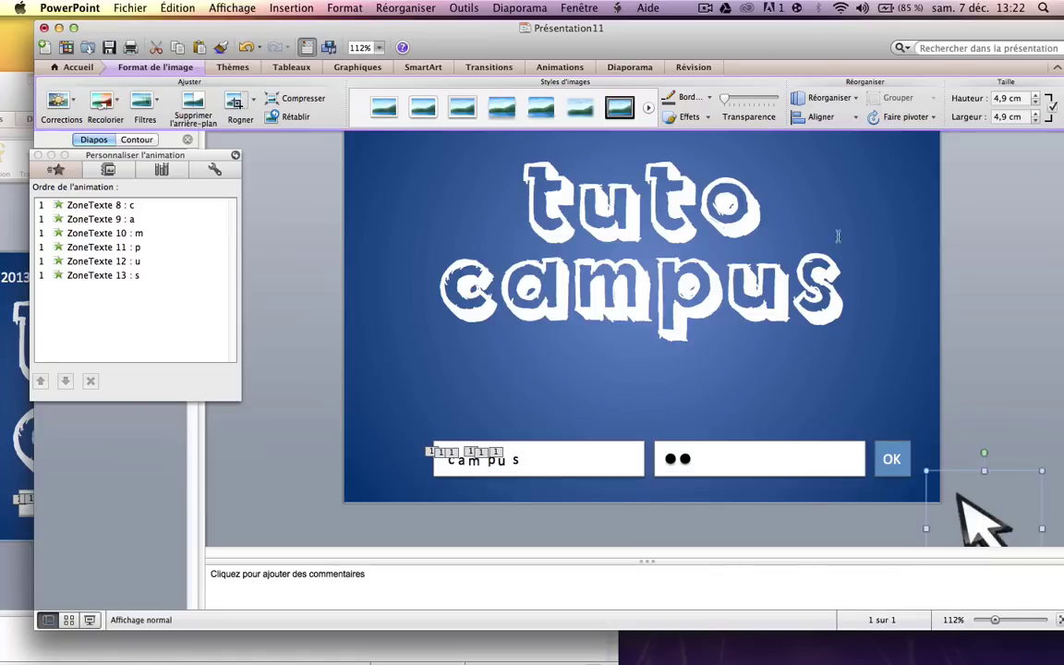
click(554, 68)
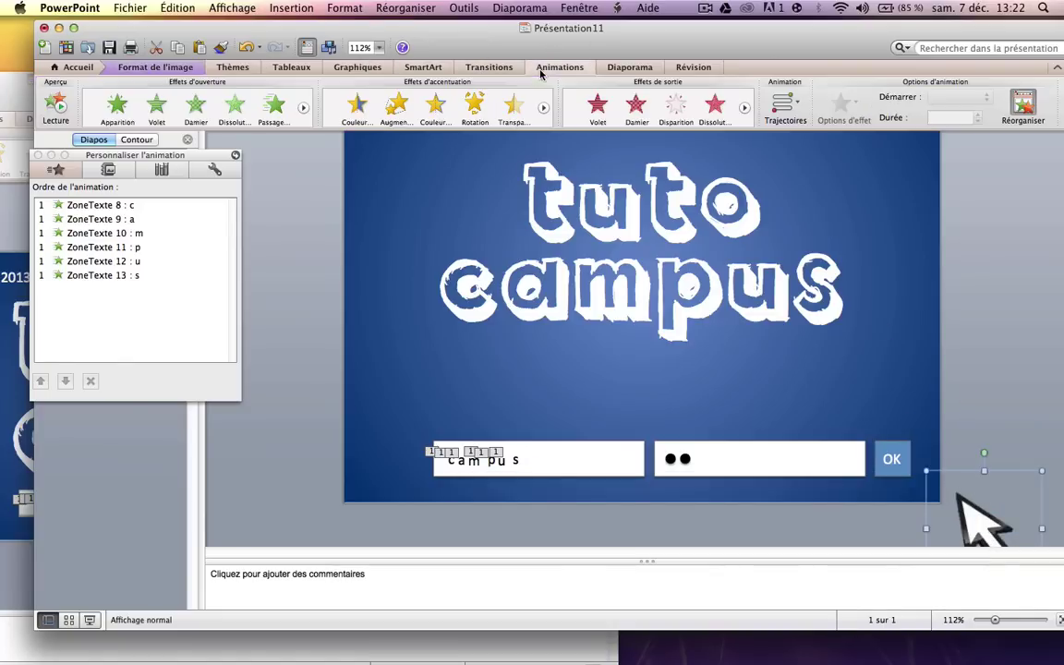
Give the arrow a straight-line motion path toward OK, starting Après la précédente
click(782, 110)
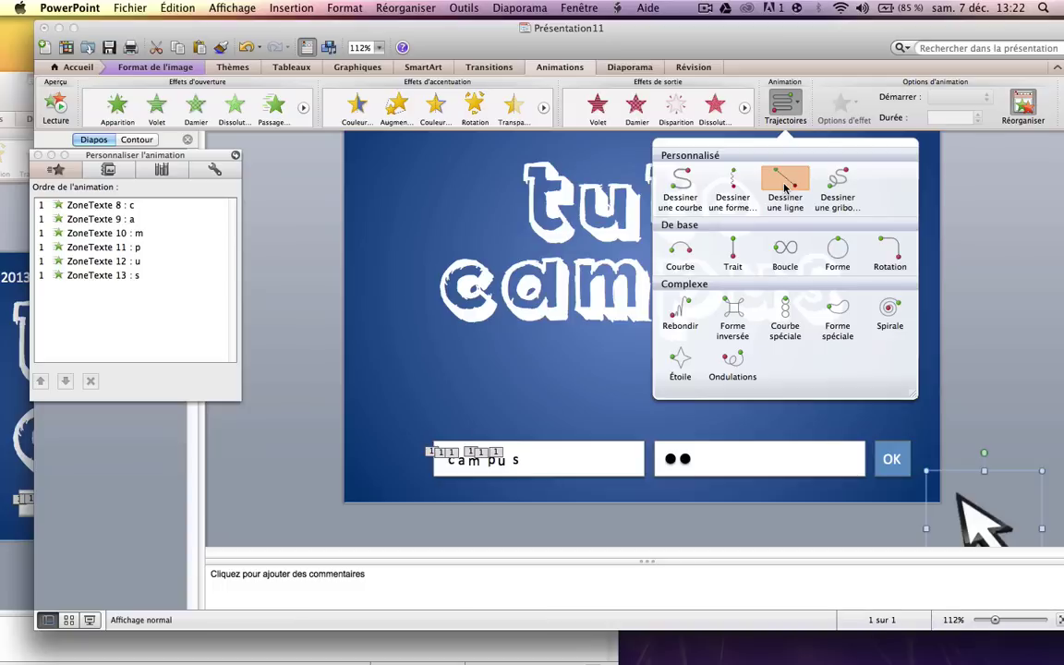
click(785, 187)
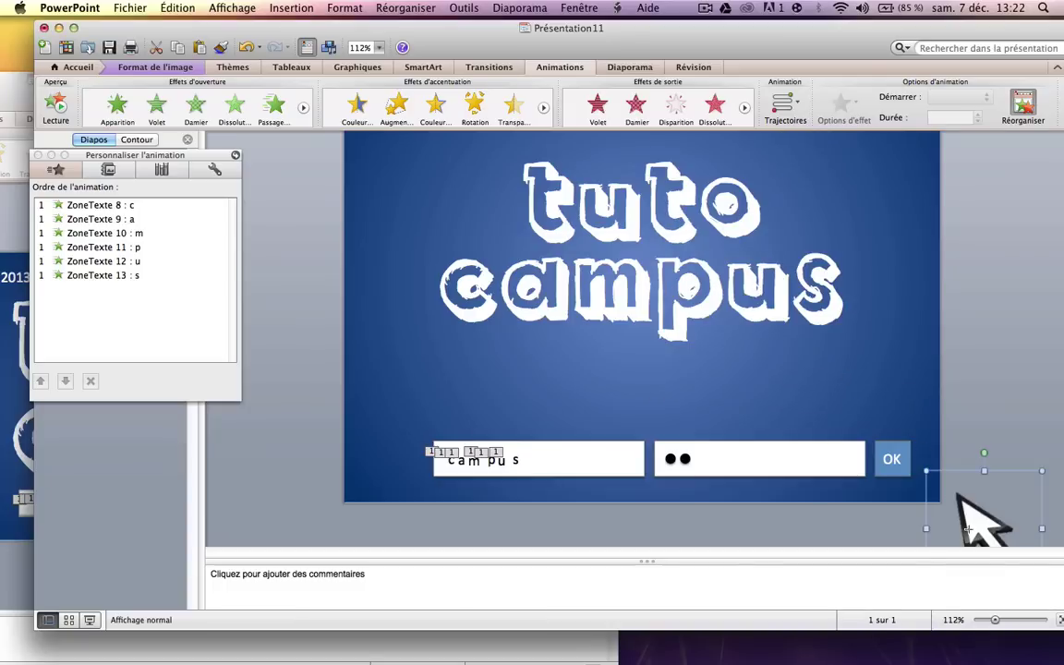
drag(940, 536, 906, 500)
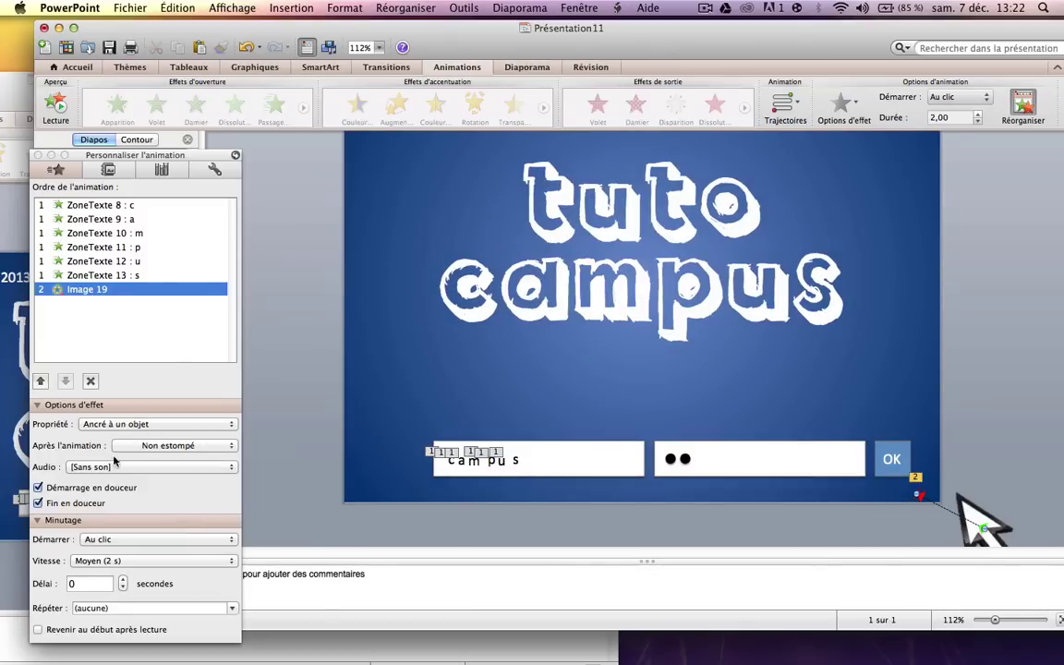
click(107, 539)
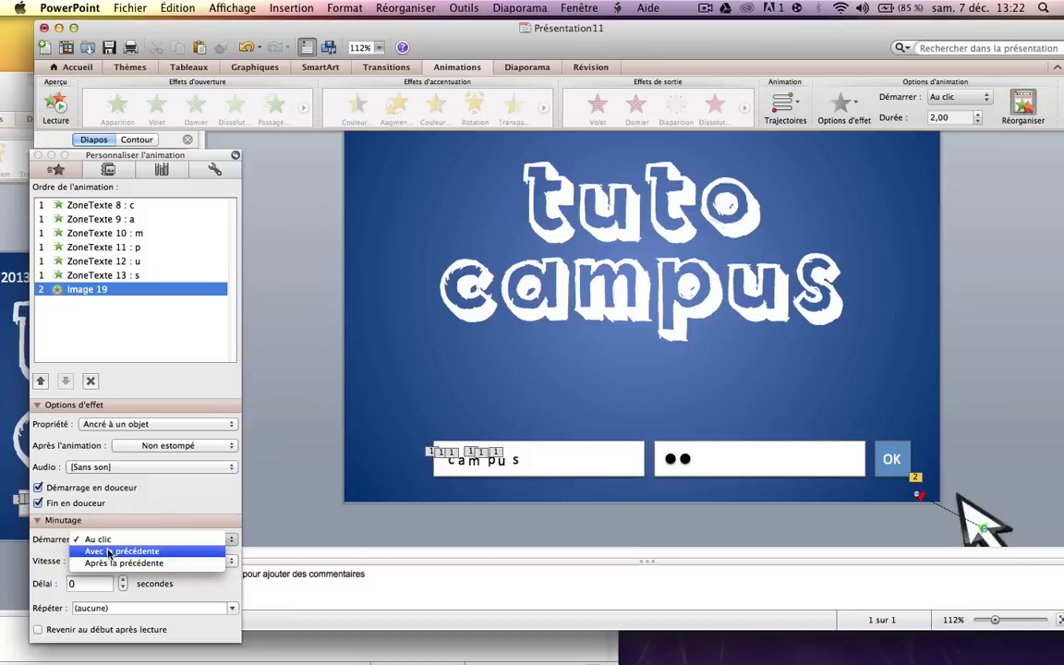
click(108, 551)
click(107, 539)
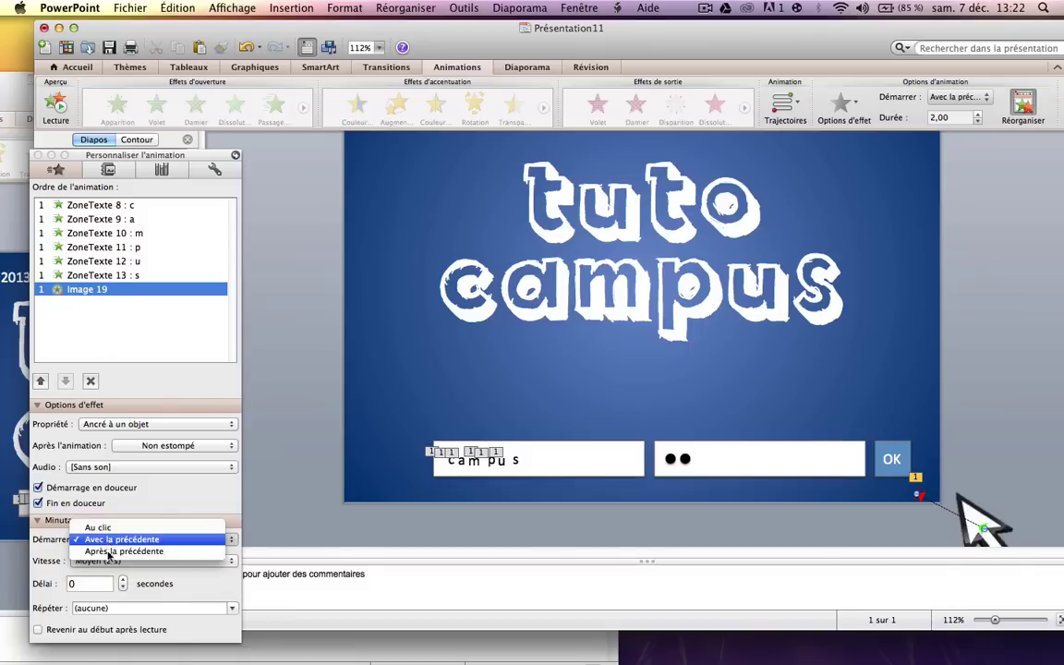
click(107, 552)
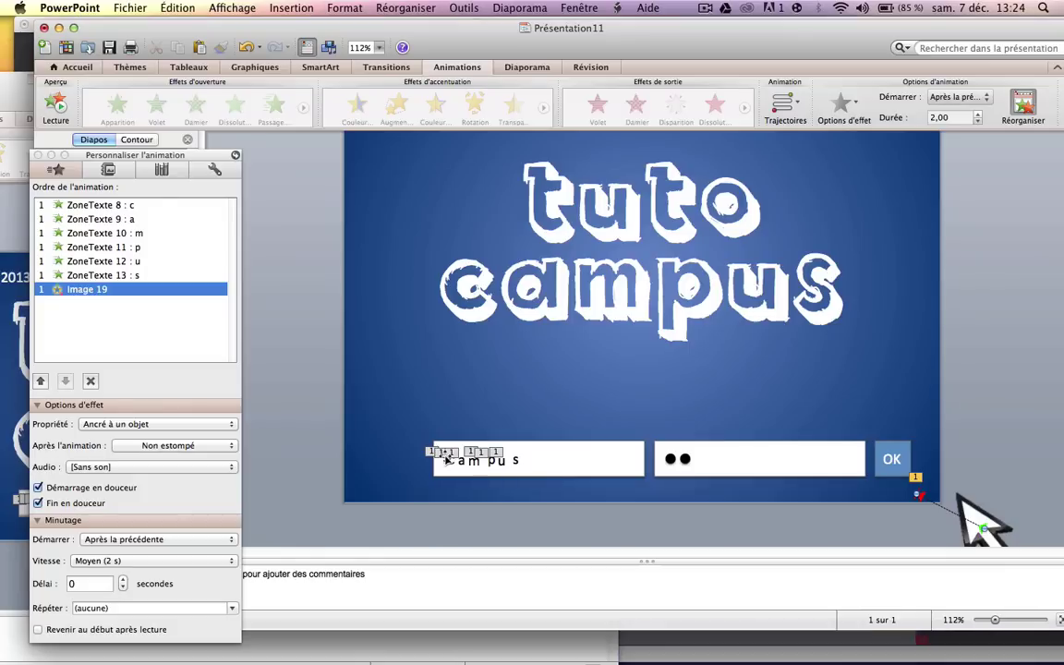
Play the slideshow from the beginning to preview the arrow's path, then exit
click(521, 9)
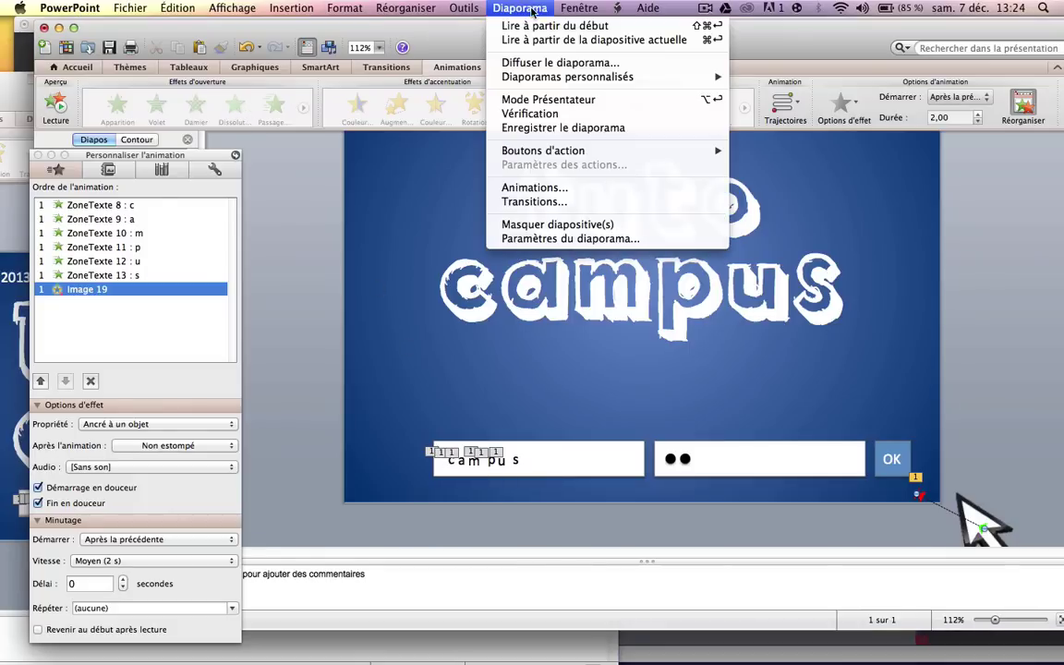
click(527, 26)
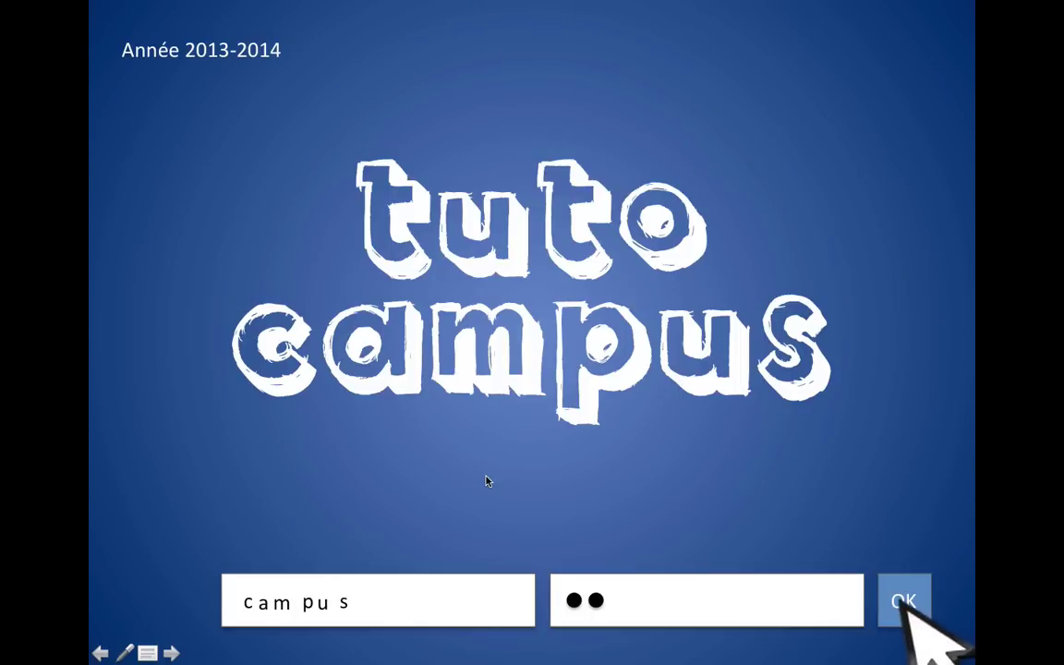
key(Escape)
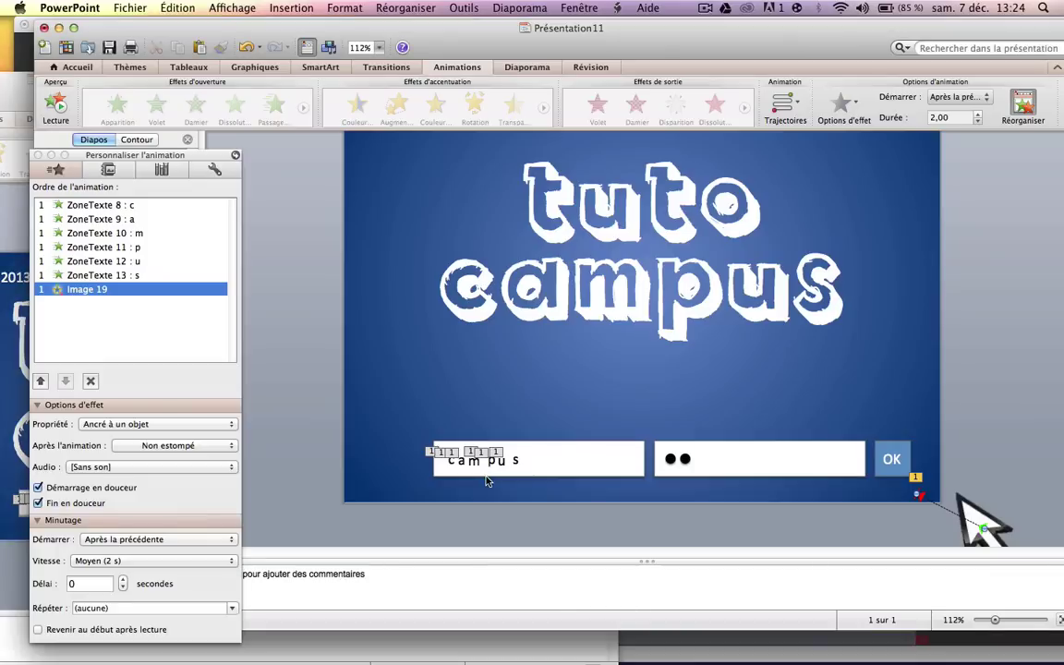
Close the Personnaliser l'animation panel so slide 1's thumbnail shows
click(38, 156)
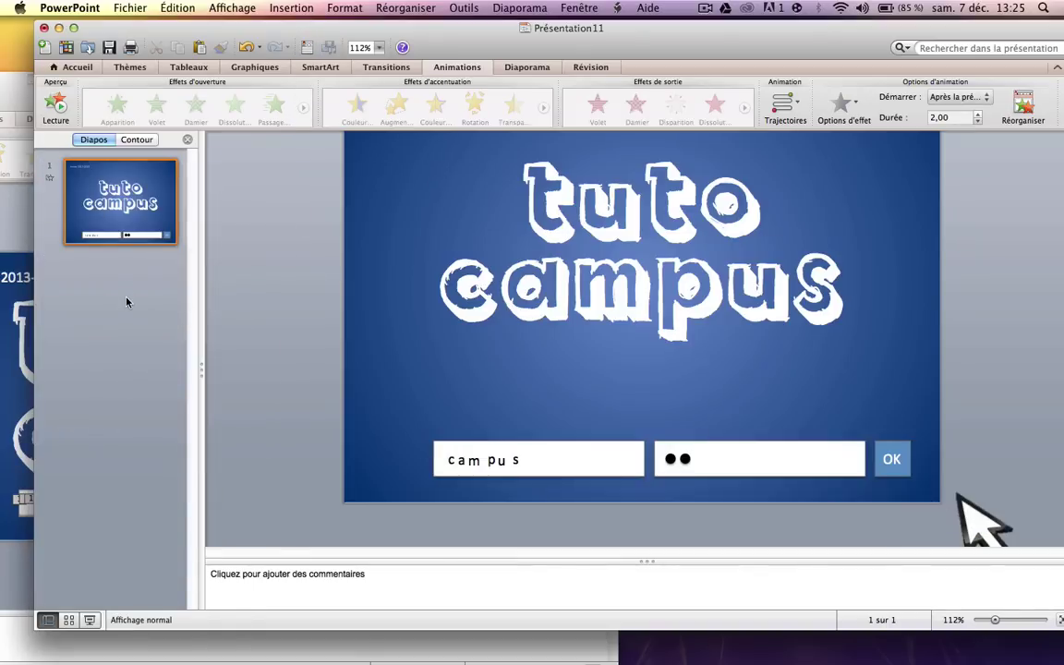
right_click(127, 302)
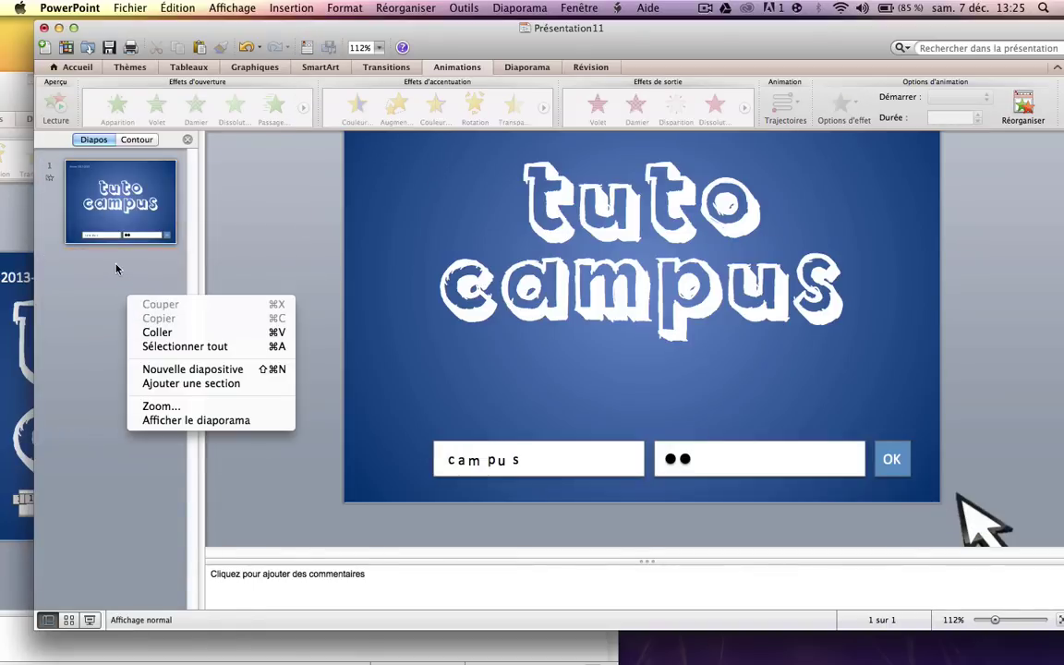
click(115, 268)
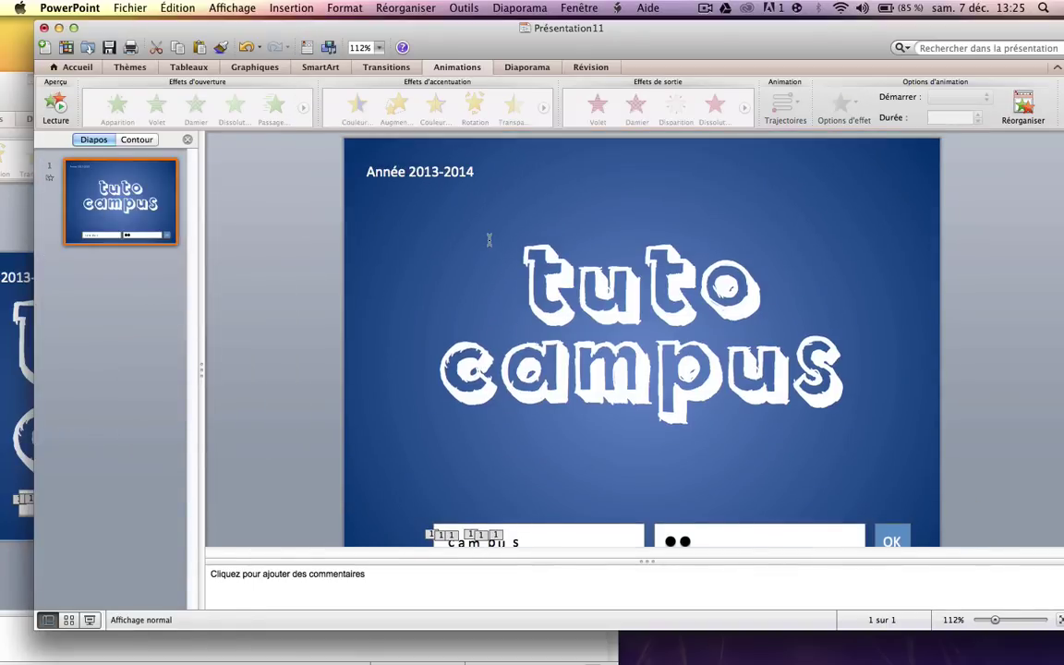
Select the OK button and apply the Impulsion couleur emphasis effect
scroll(488, 239, down, 1)
scroll(875, 209, down, 5)
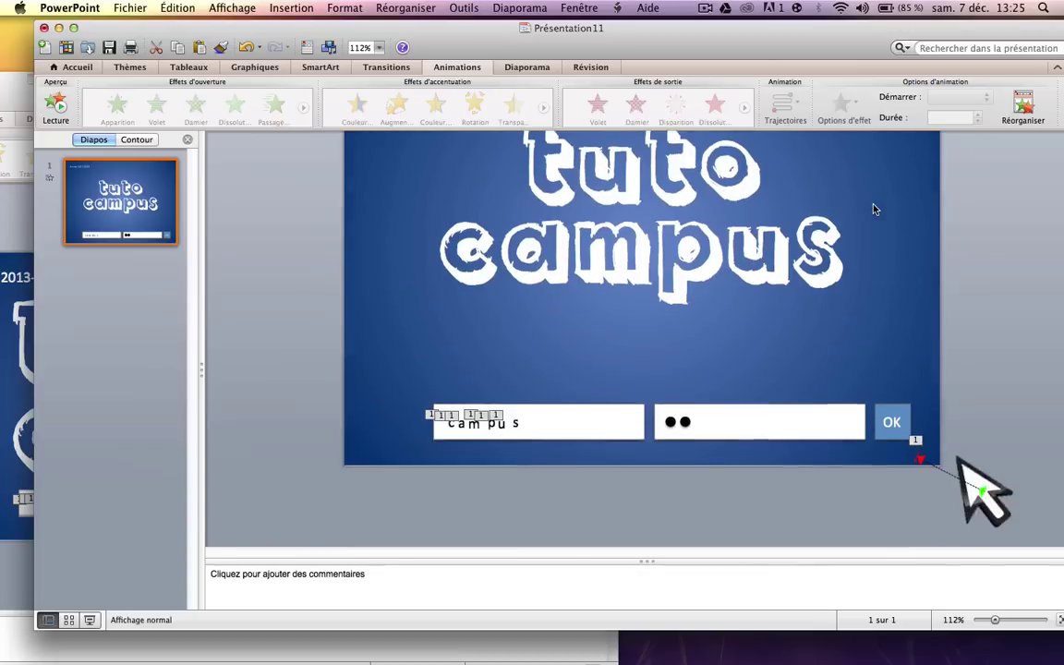
click(894, 412)
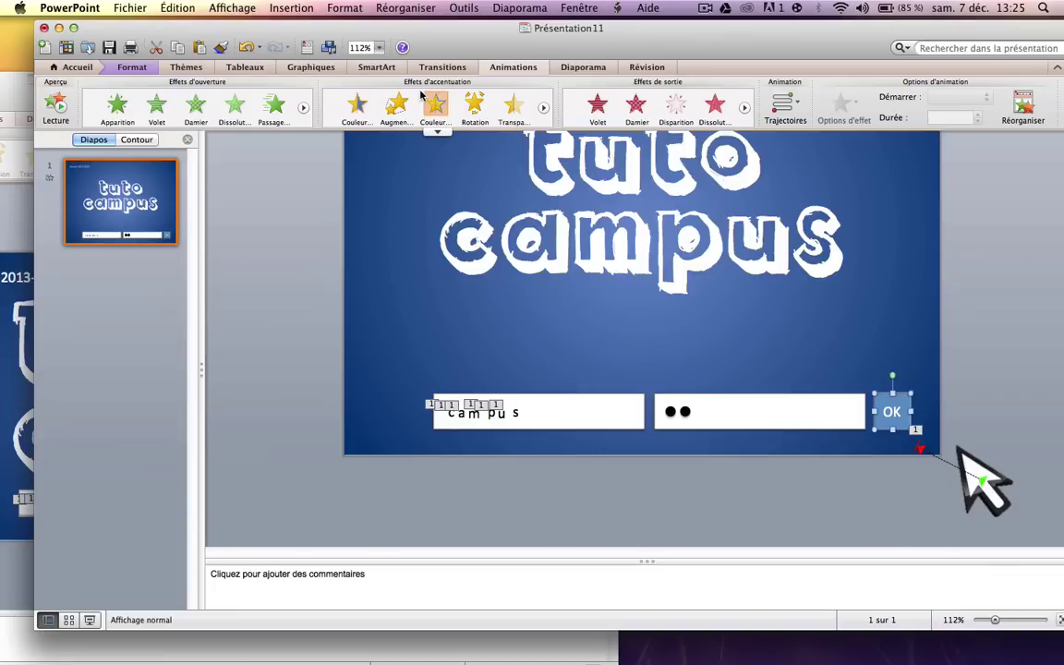
click(437, 135)
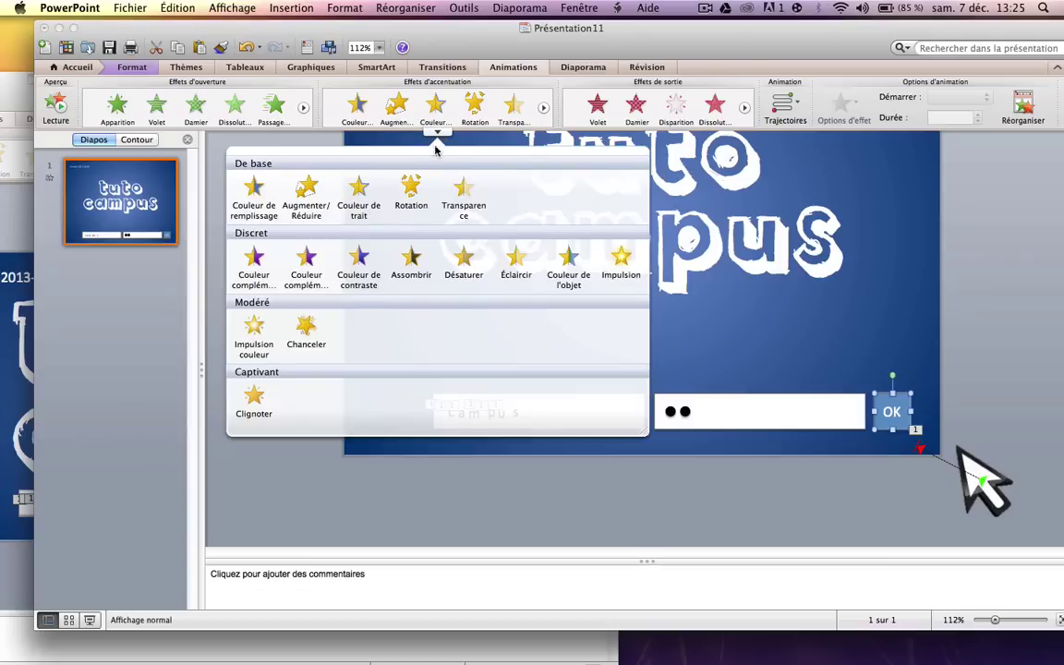
click(256, 330)
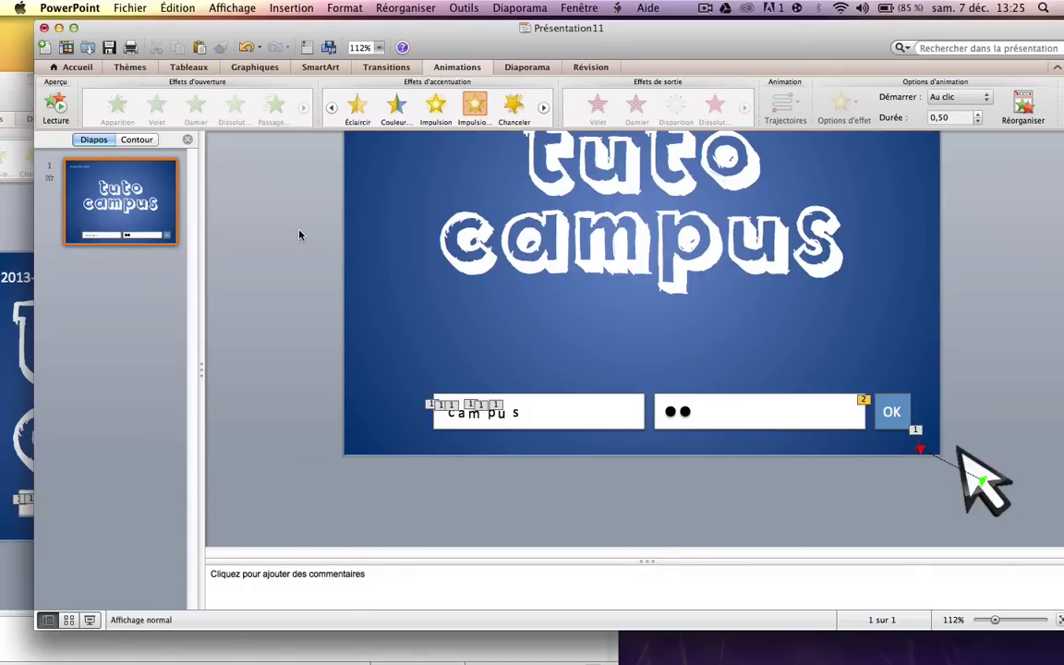
click(117, 255)
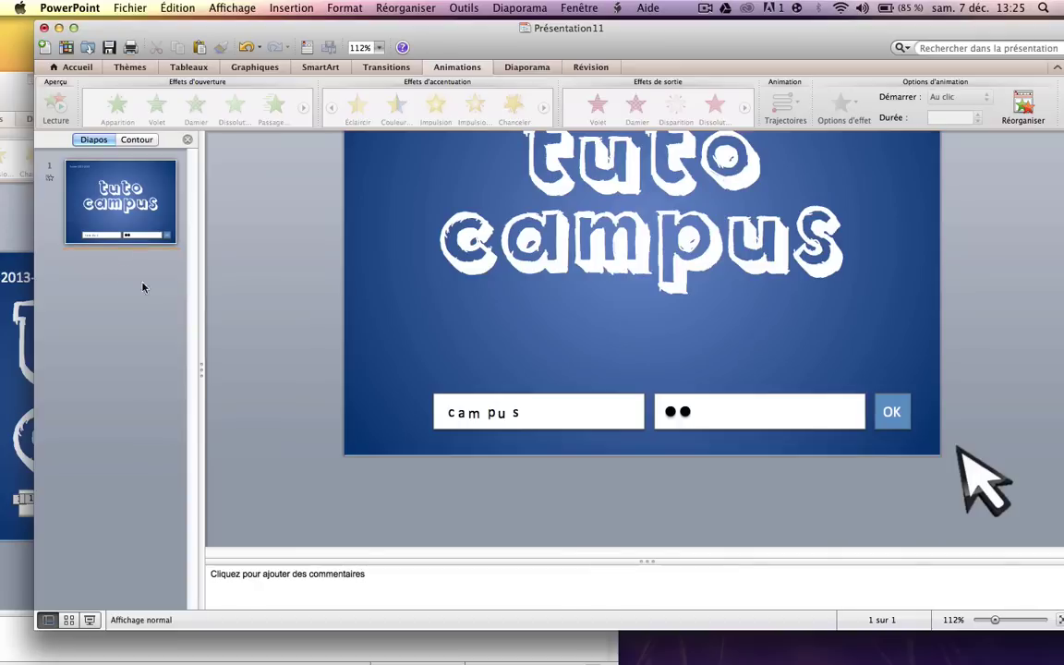
Insert a Nouvelle diapositive after slide 1
right_click(118, 269)
click(160, 338)
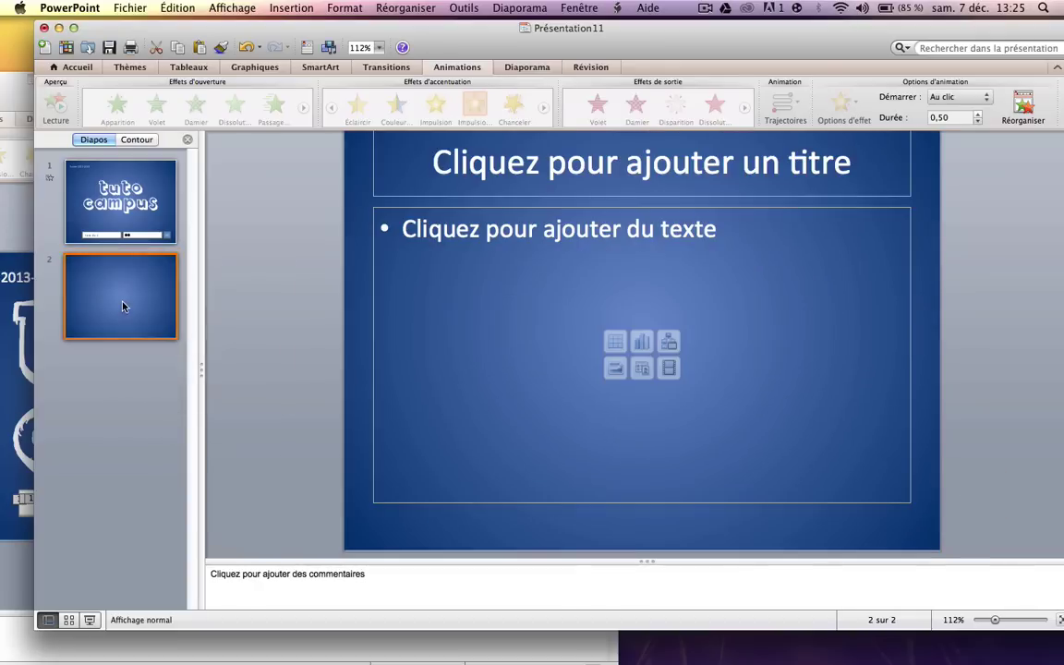
scroll(781, 215, up, 5)
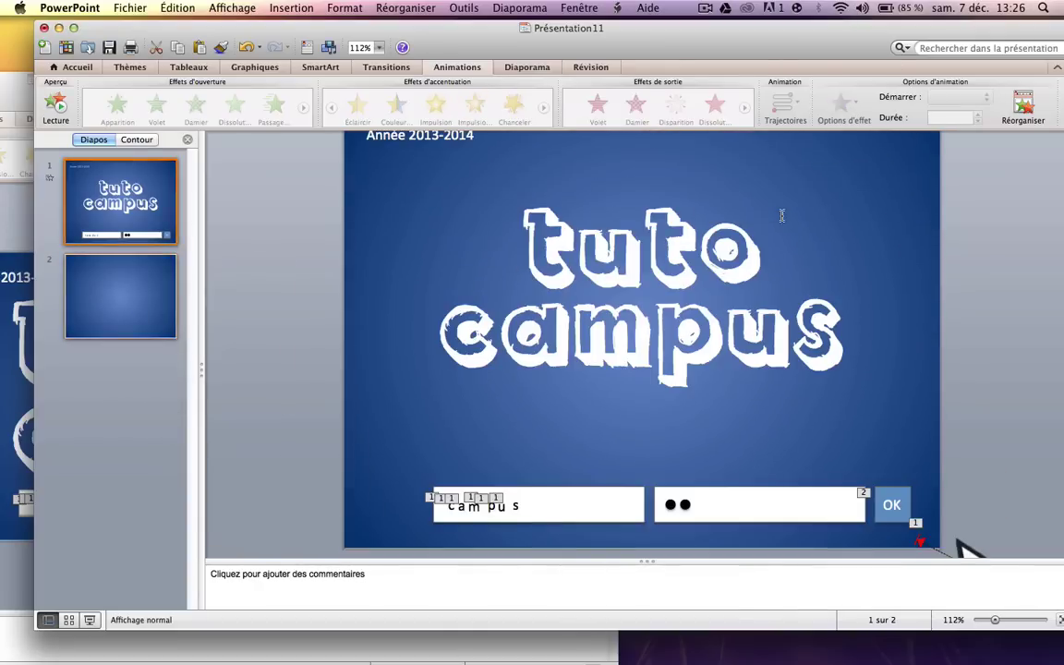
scroll(679, 233, down, 2)
scroll(261, 200, down, 3)
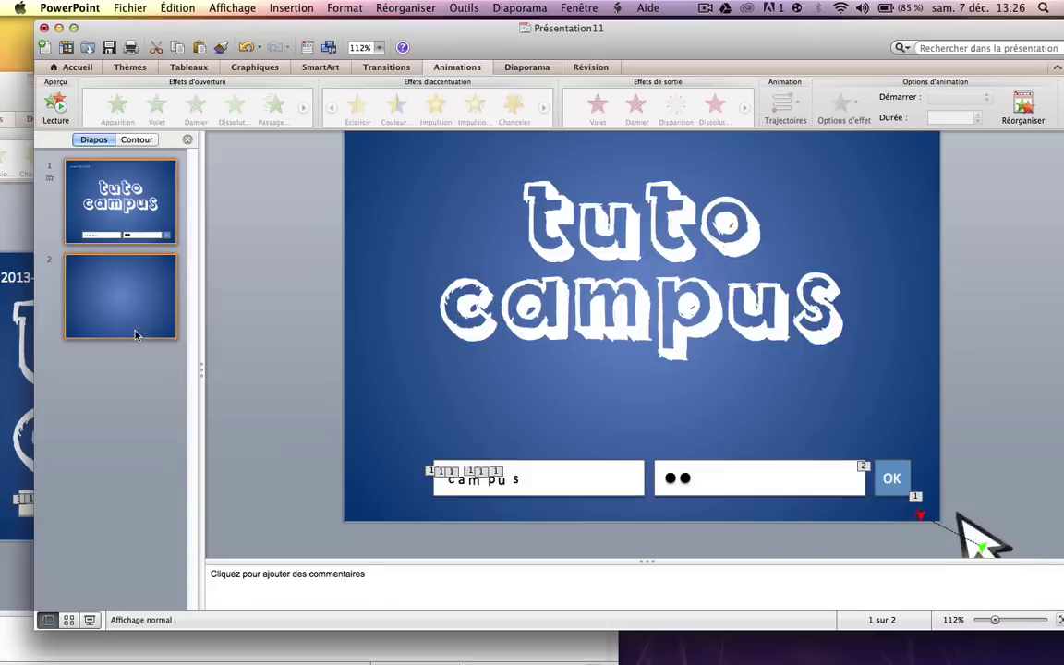
scroll(565, 237, up, 2)
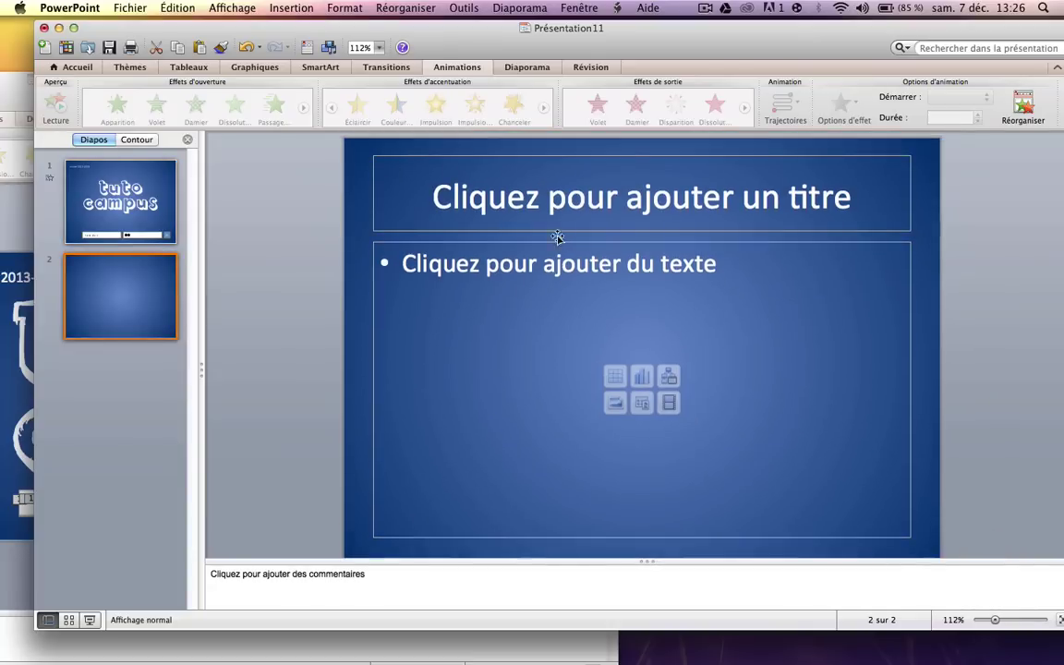
Delete the title and body text placeholders from slide 2
click(376, 200)
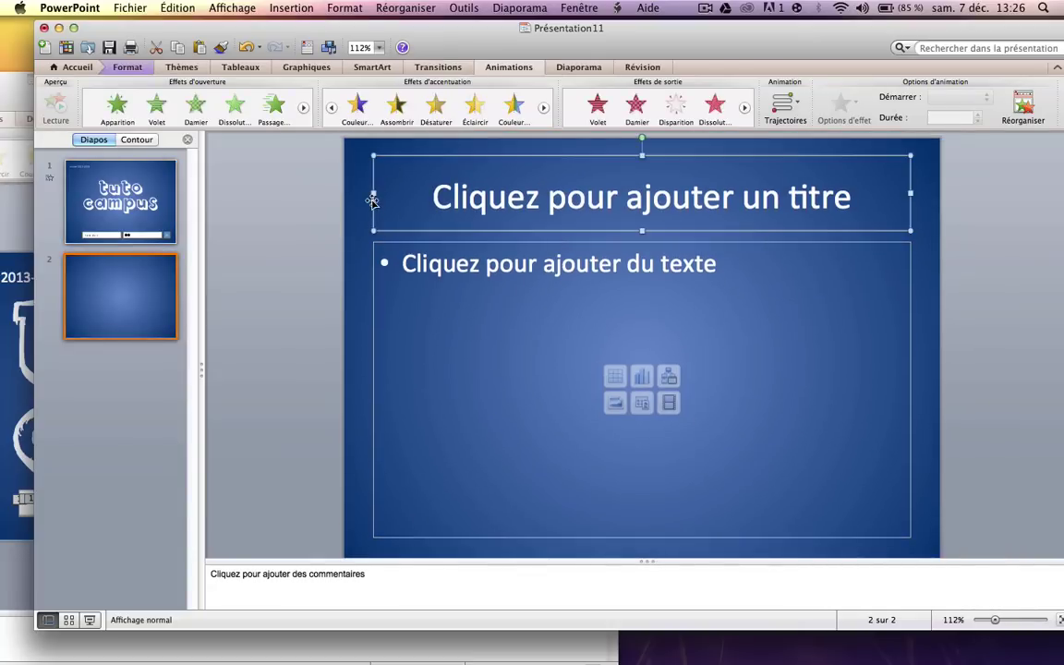
key(Delete)
click(381, 243)
key(Delete)
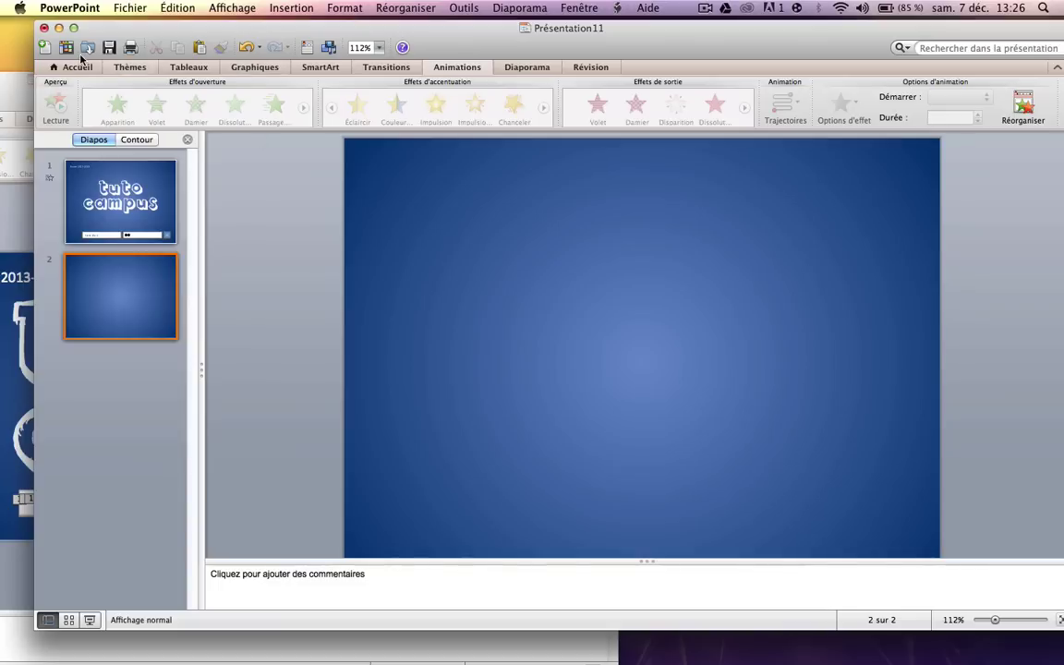
Draw a wide rounded rectangle across the top of slide 2
click(78, 67)
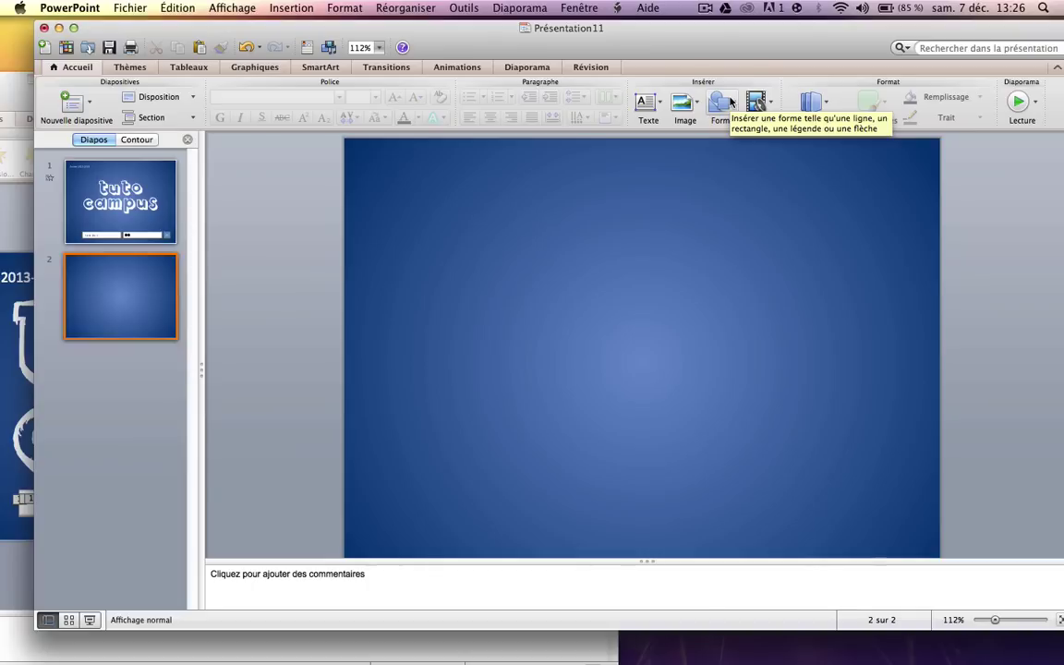
key(super+shift+2)
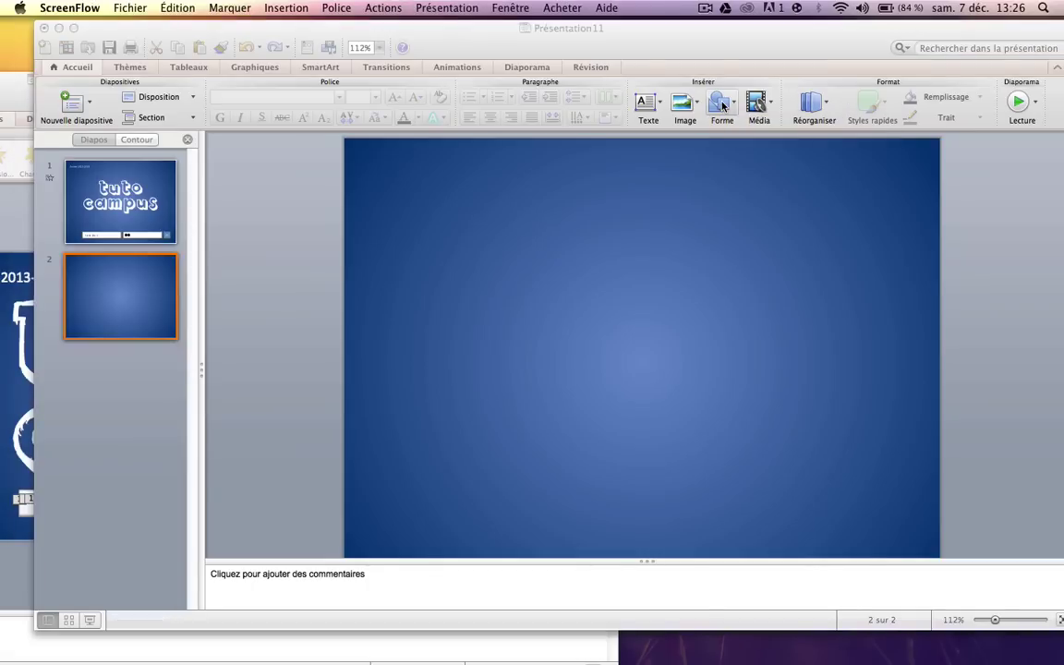
click(722, 104)
mouse_move(763, 147)
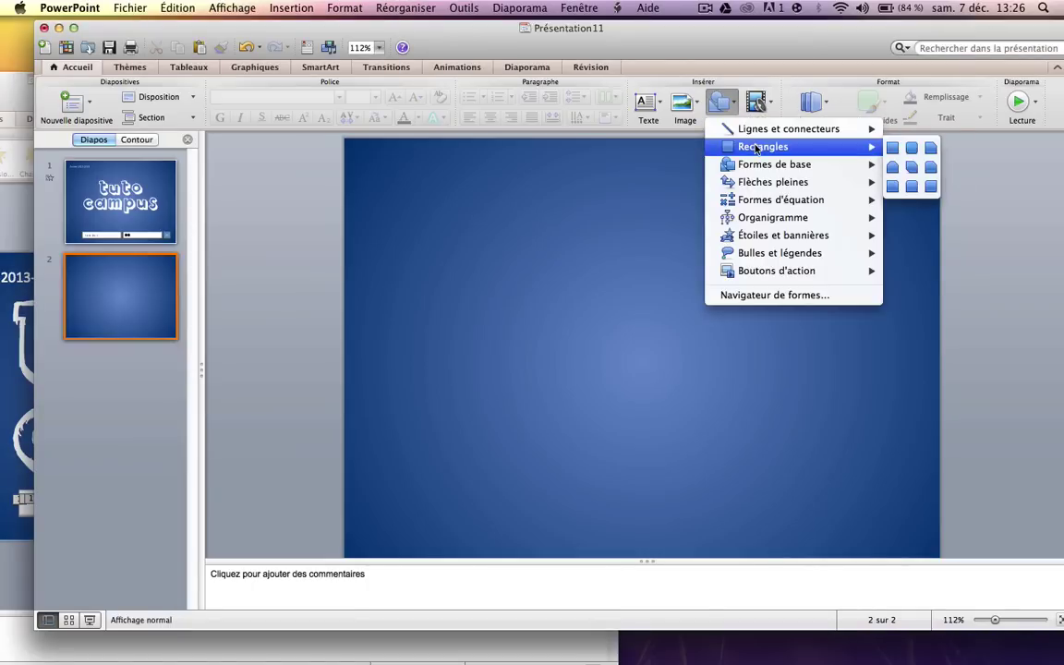
click(892, 147)
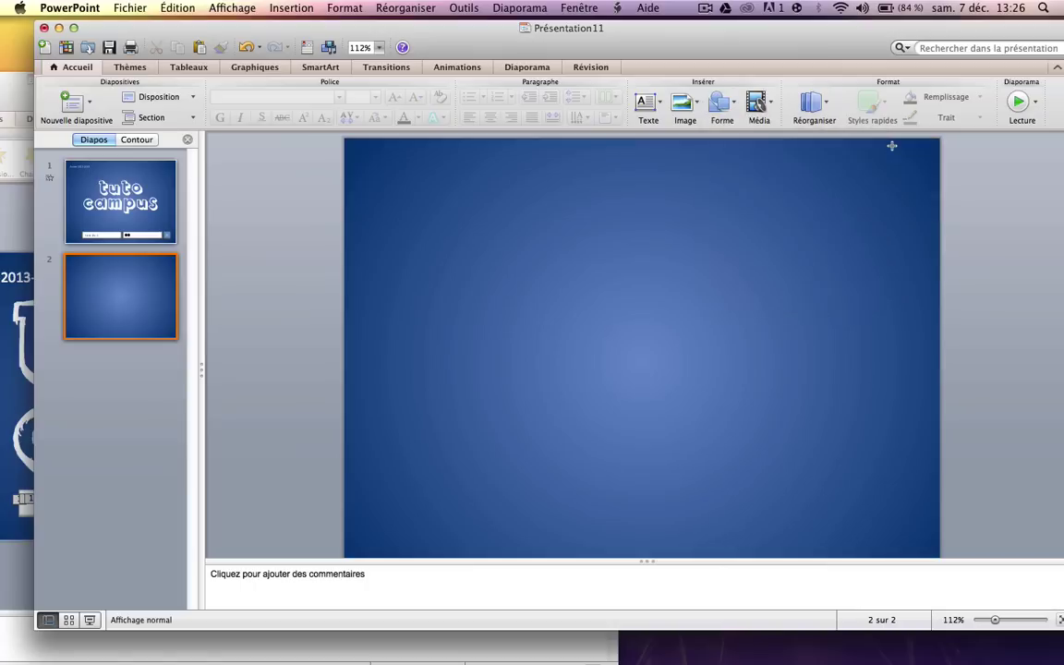
click(721, 104)
mouse_move(763, 147)
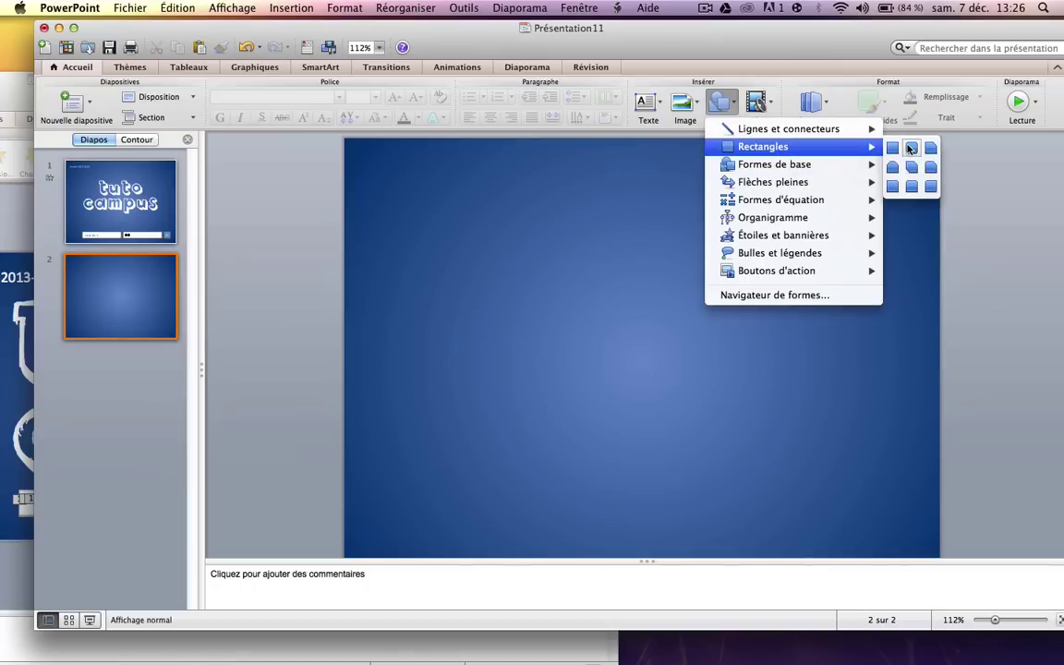
click(911, 149)
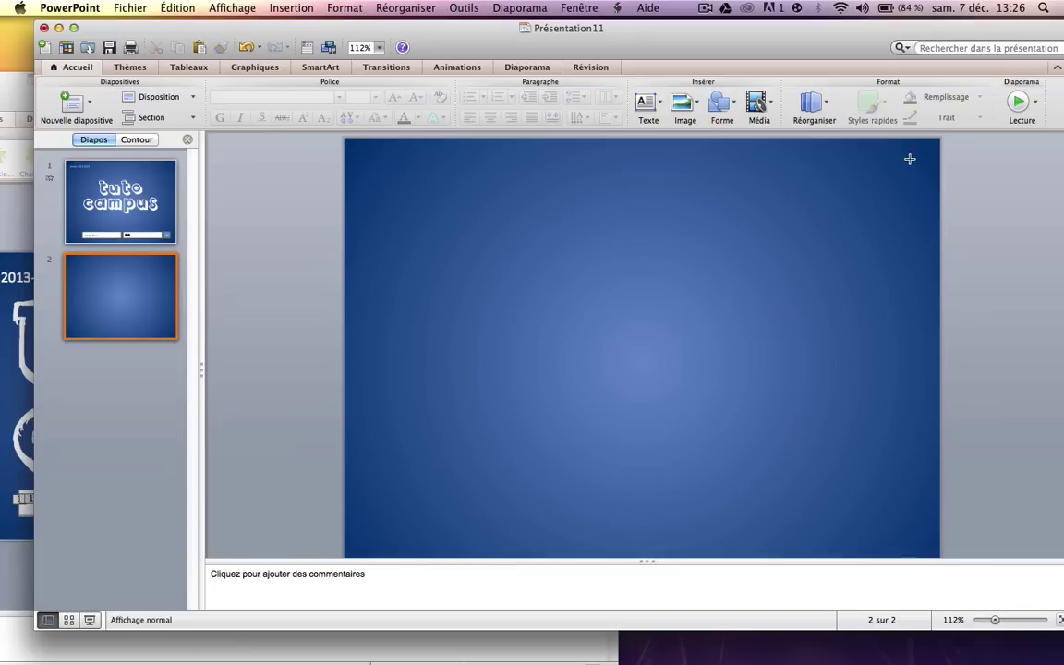
mouse_move(910, 159)
mouse_down()
mouse_move(361, 282)
mouse_move(364, 303)
mouse_move(408, 247)
mouse_up()
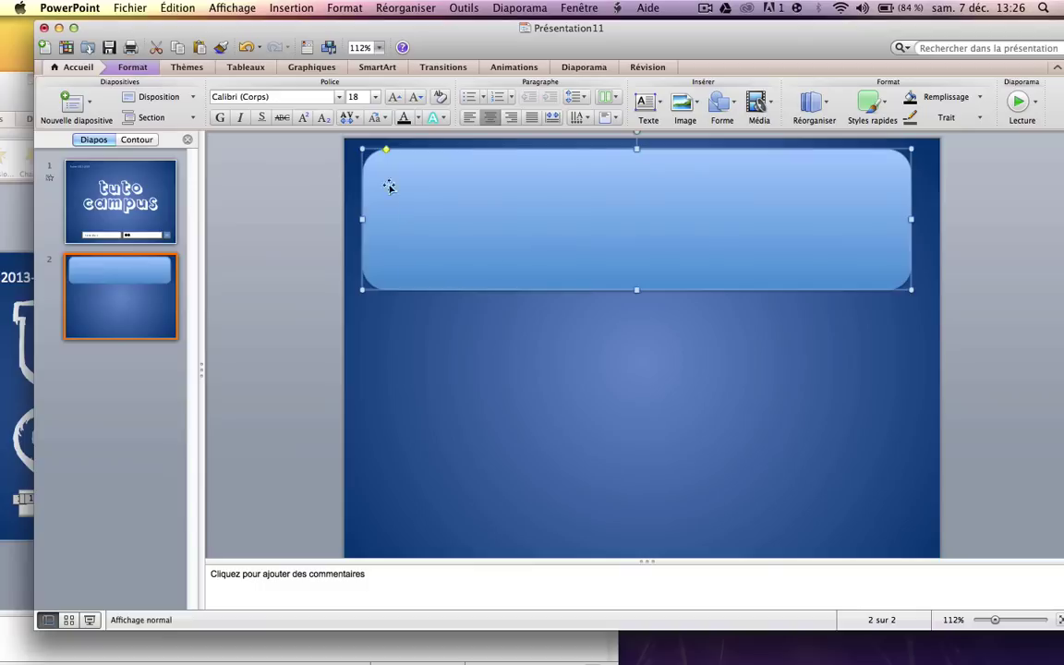
Fill the top rounded rectangle with solid white and set its outline colour
click(132, 66)
click(349, 98)
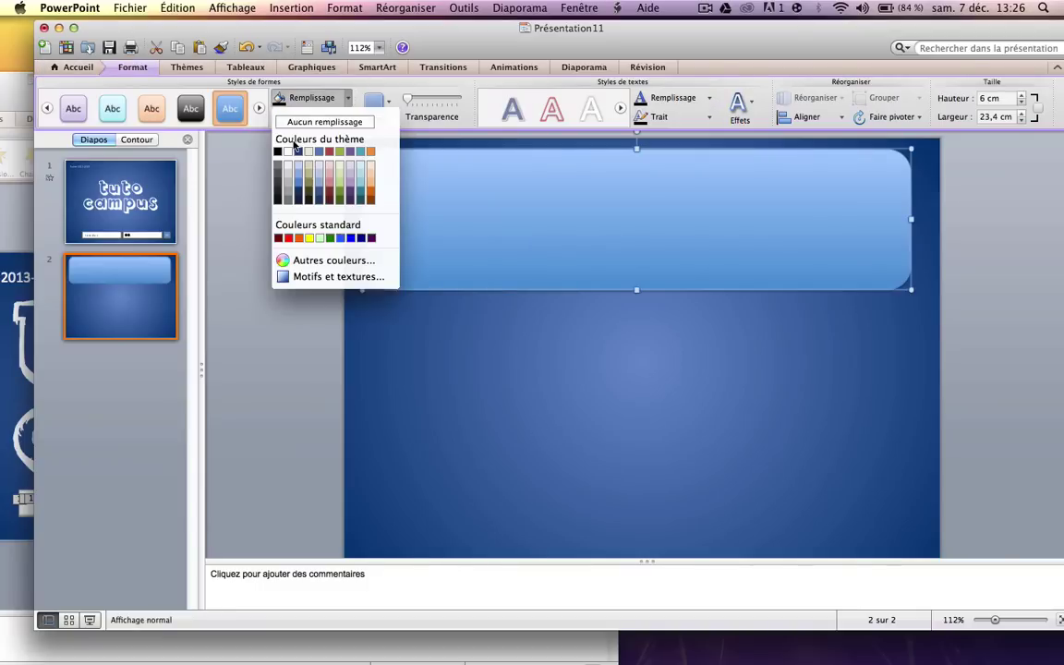
click(289, 152)
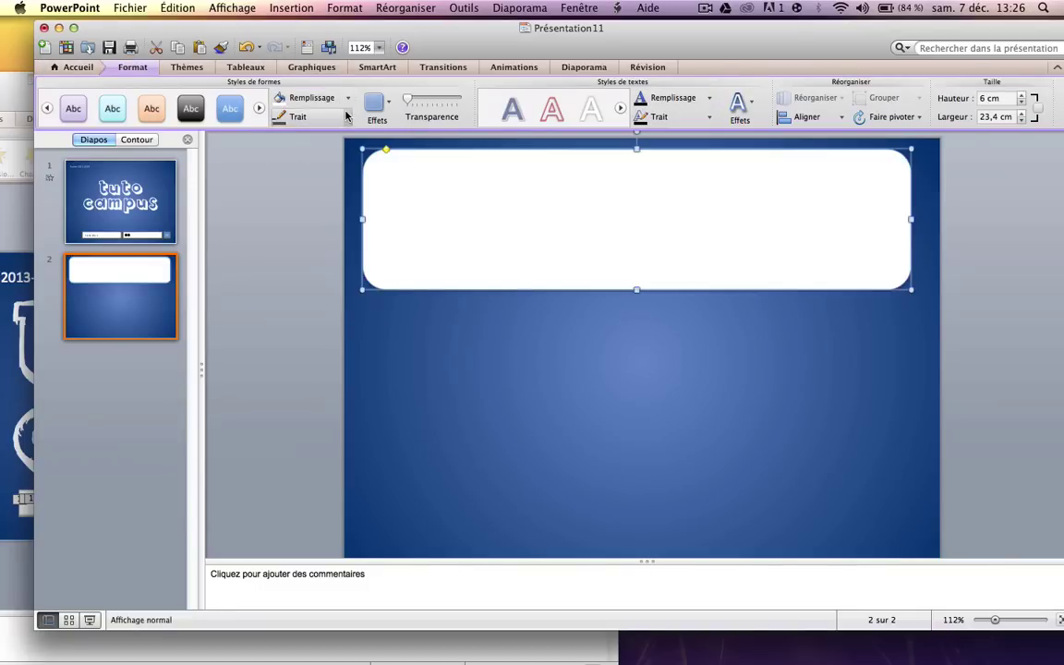
click(314, 114)
click(278, 190)
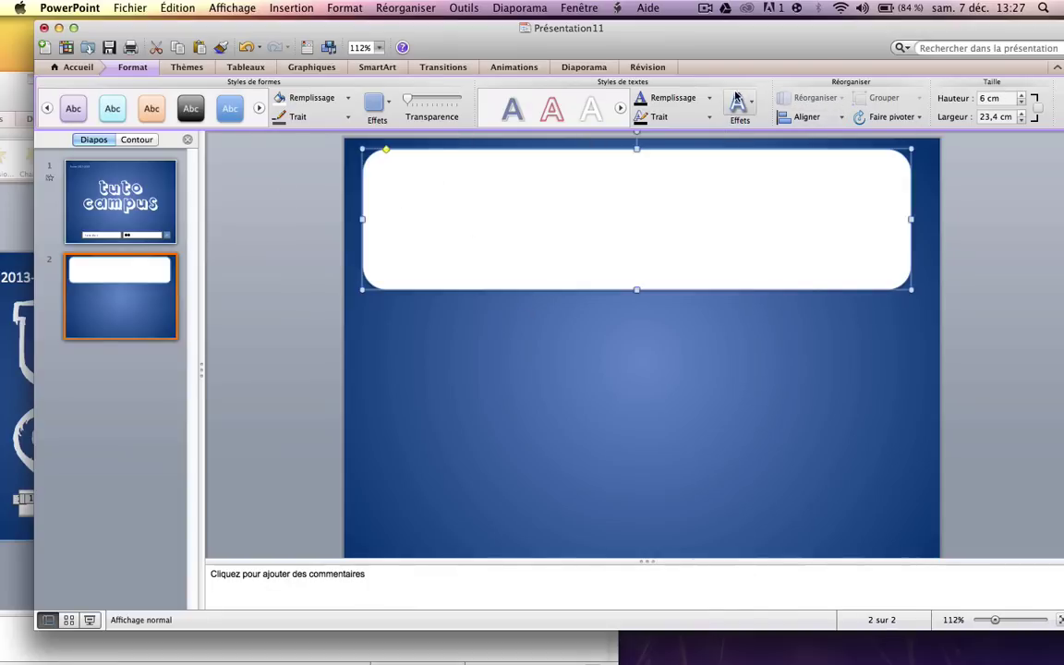
Duplicate the top panel and shape the copies into narrow left and wide right panels below it
click(78, 67)
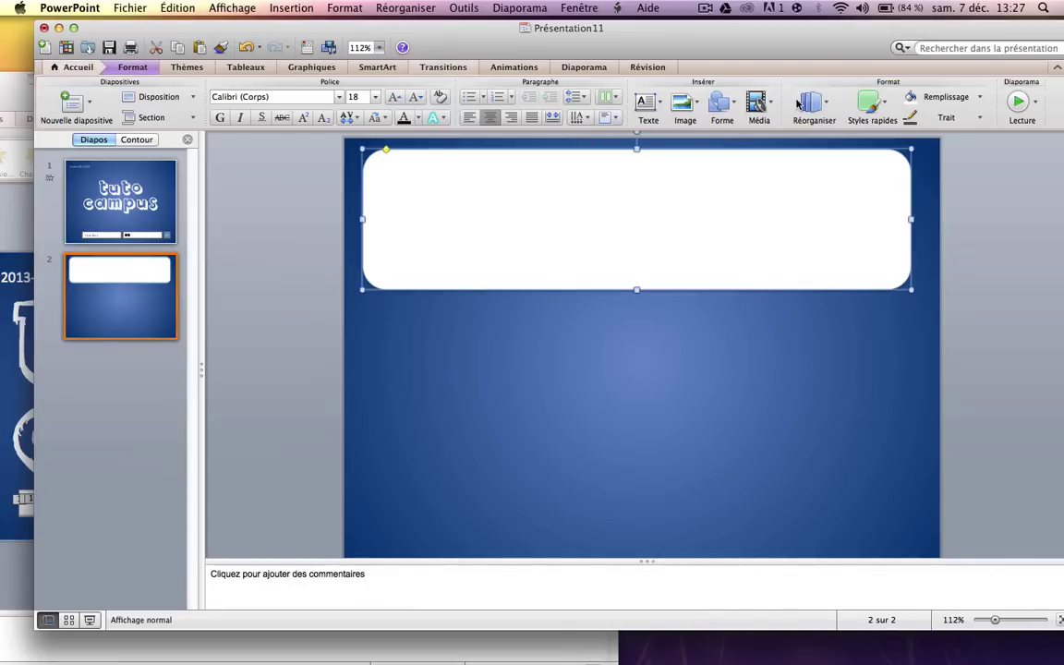
click(720, 102)
click(550, 232)
key(super+d)
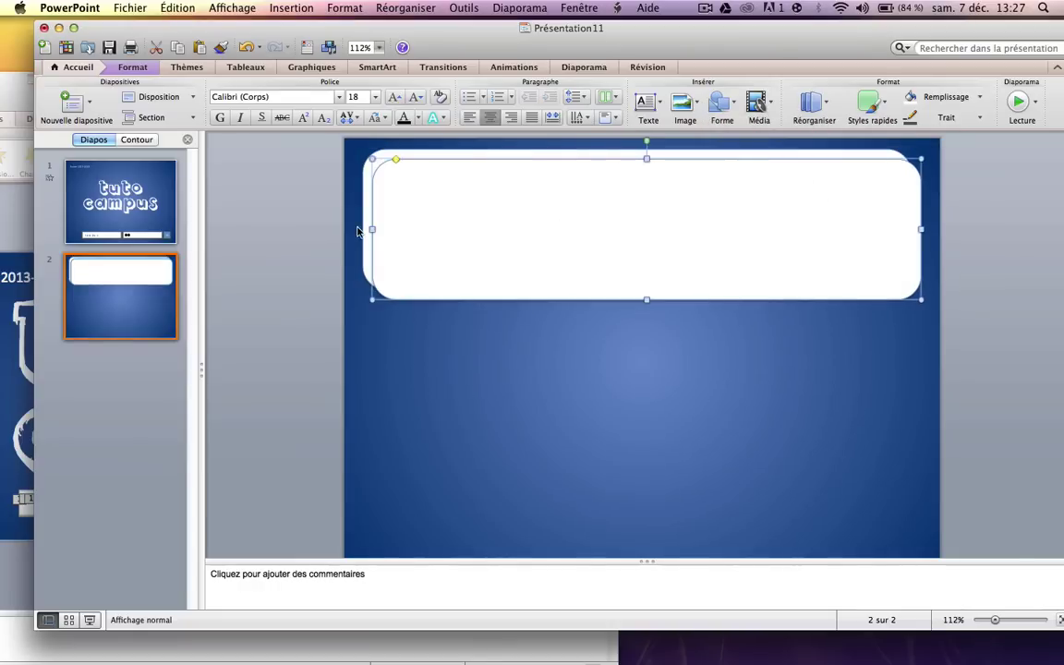
mouse_move(371, 228)
mouse_down()
mouse_move(610, 229)
mouse_move(717, 420)
mouse_move(696, 408)
mouse_up()
drag(616, 449, 536, 545)
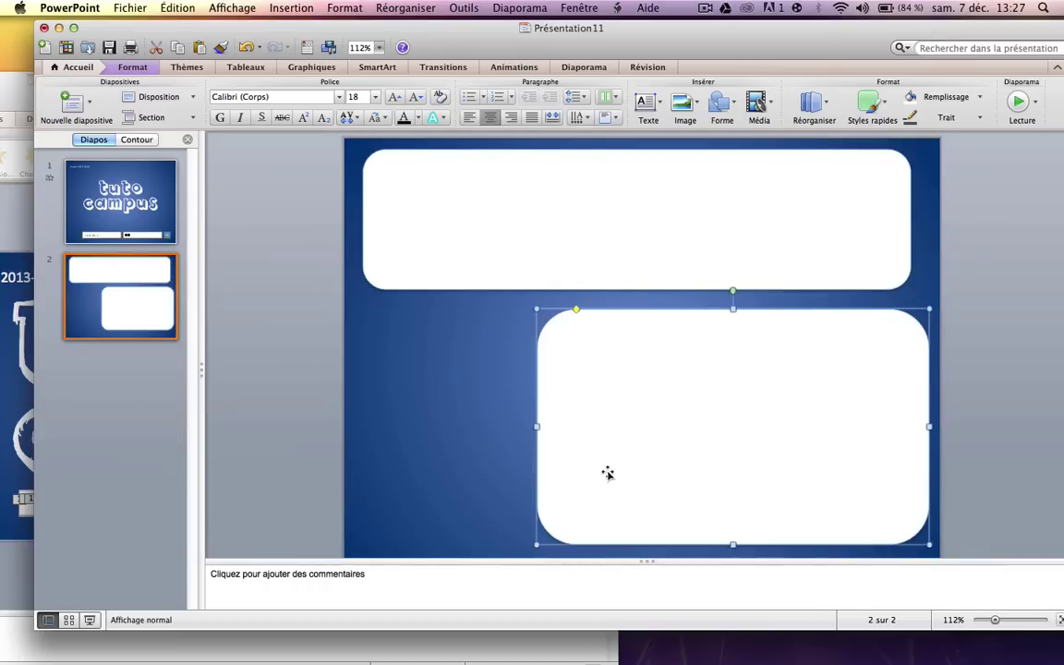
mouse_move(607, 473)
mouse_down()
mouse_move(530, 419)
mouse_move(492, 418)
mouse_move(510, 417)
mouse_up()
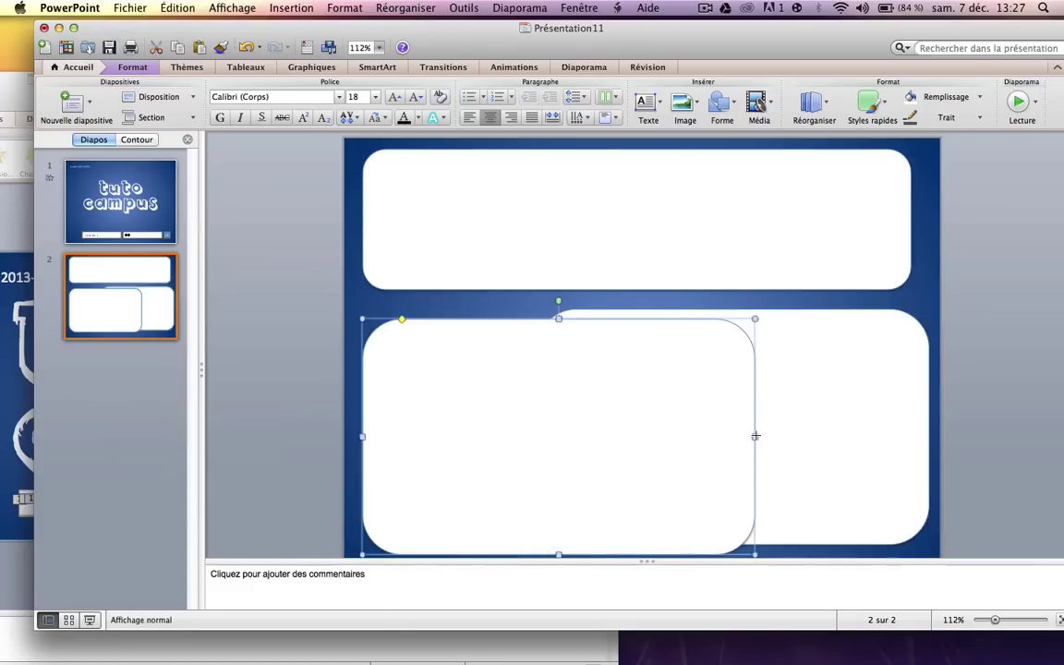
mouse_move(756, 435)
mouse_down()
mouse_move(468, 447)
mouse_move(539, 430)
mouse_move(475, 423)
mouse_move(558, 427)
mouse_up()
Widen the top panel so its right edge lines up with the lower panels
click(577, 430)
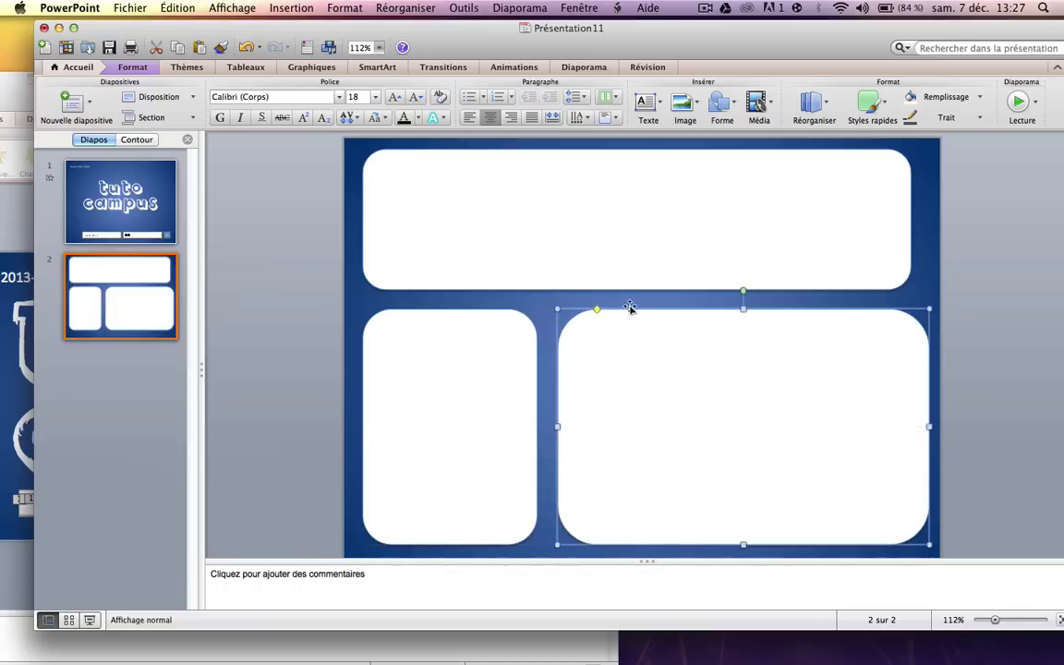
click(894, 226)
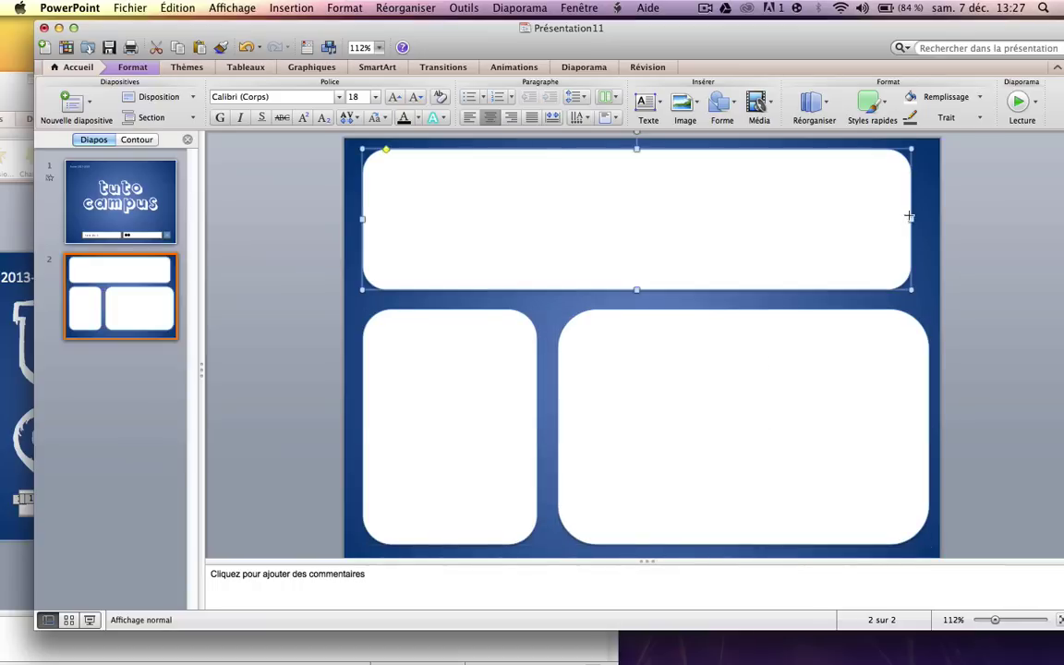
drag(911, 219, 929, 219)
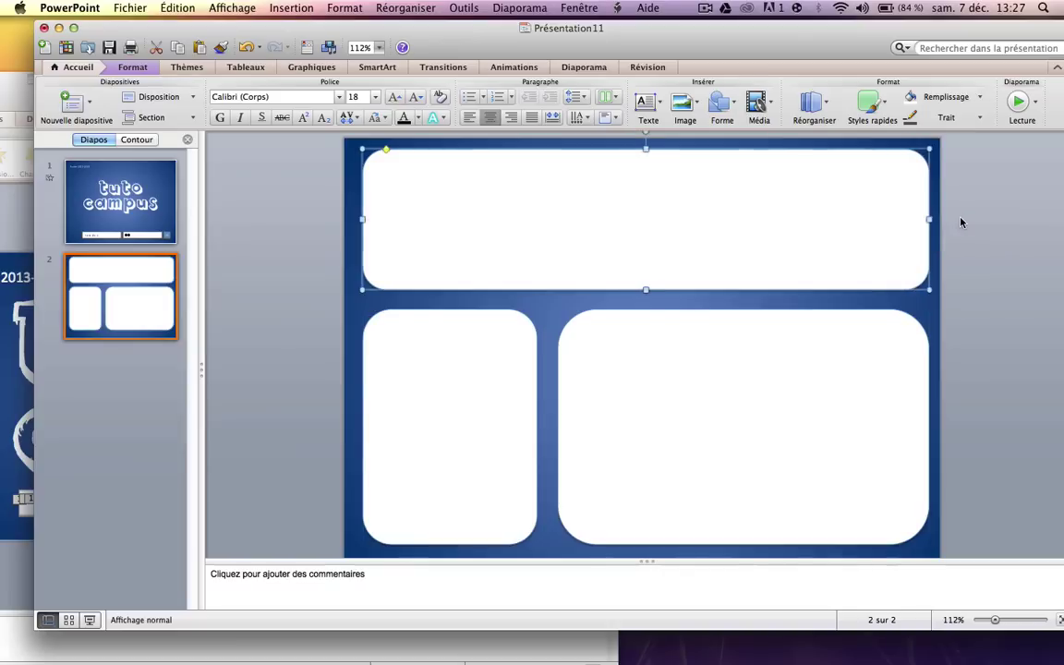
click(960, 220)
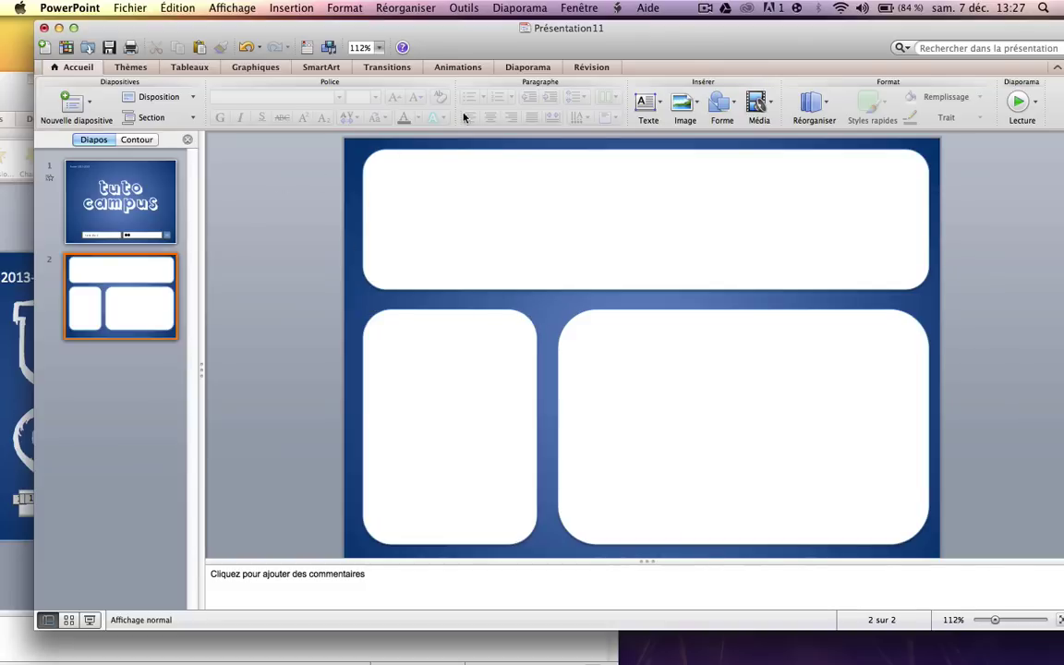
Add a text box with the profile name in the top panel, enlarged to 28 pt
click(644, 101)
click(660, 139)
drag(505, 159, 906, 278)
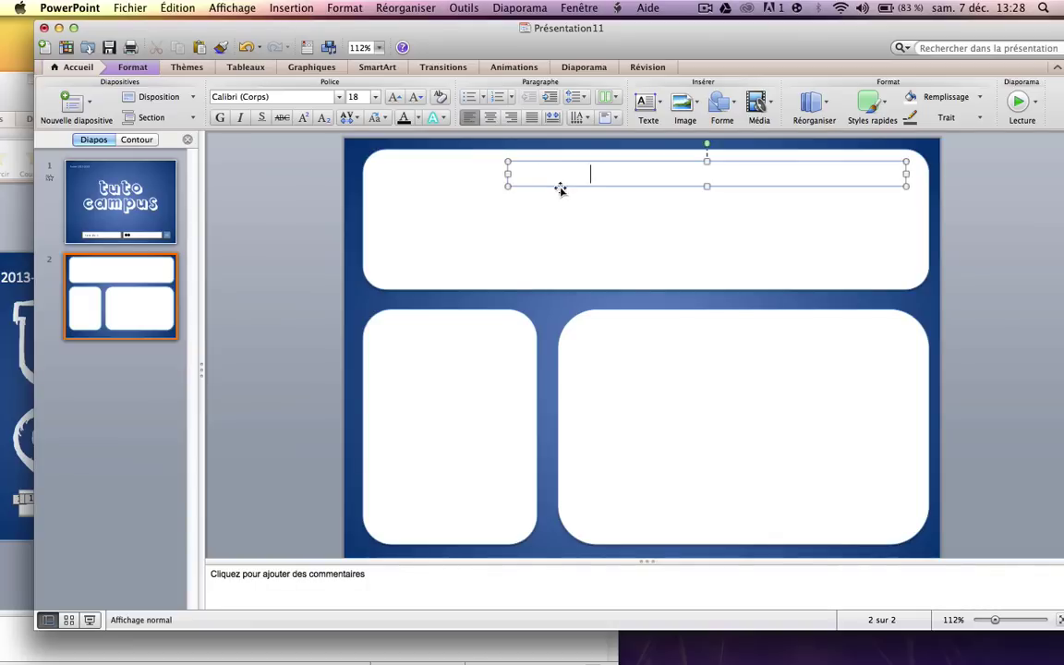
key(super+a)
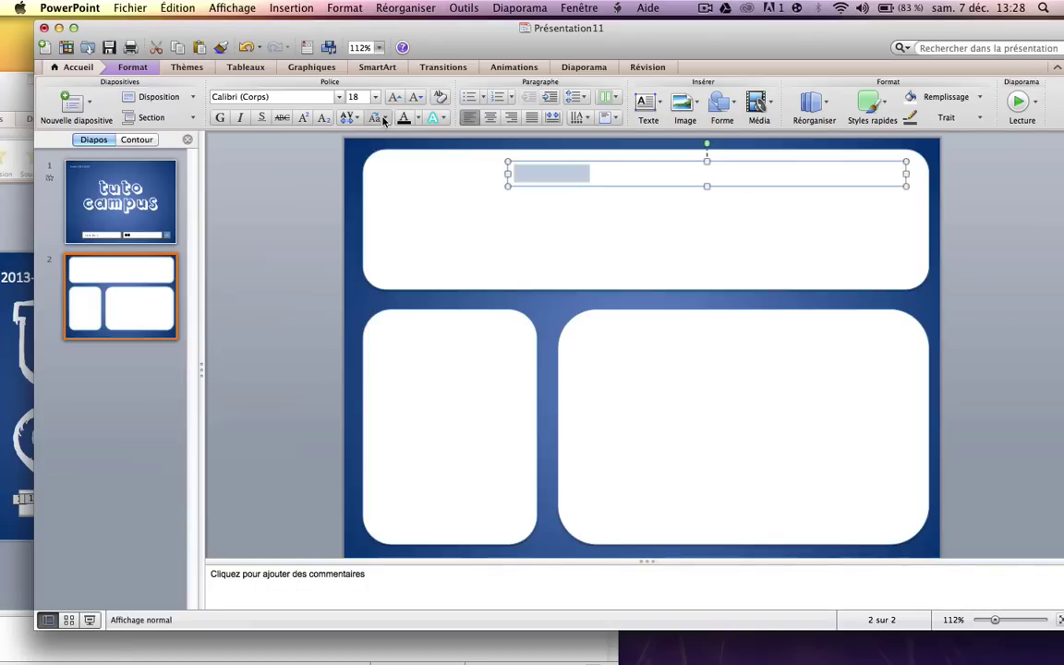
click(403, 117)
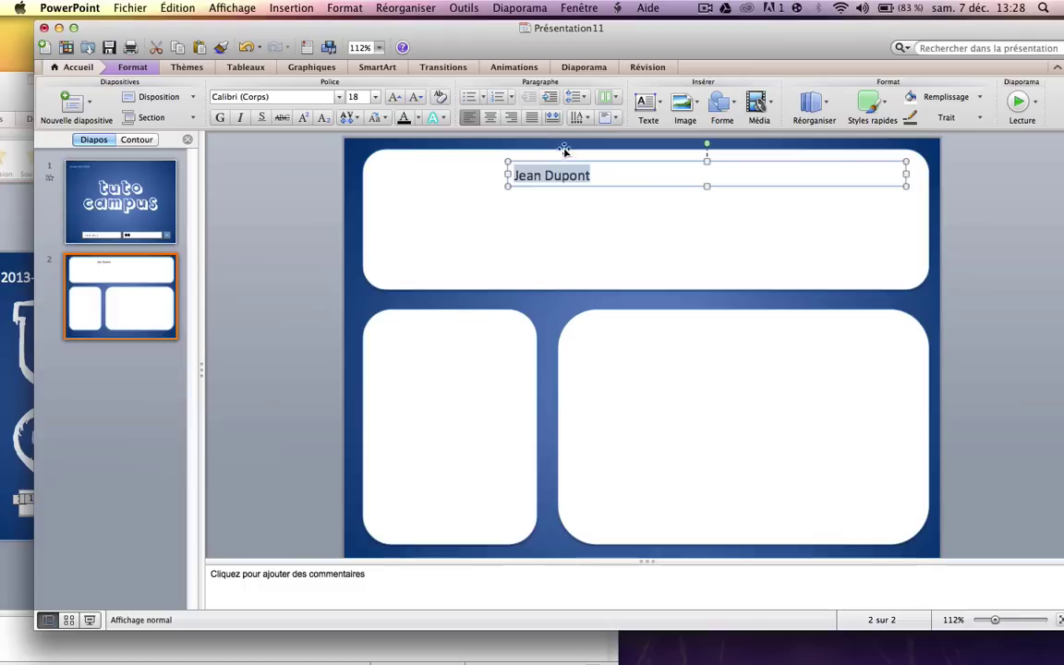
click(388, 101)
click(388, 102)
click(388, 101)
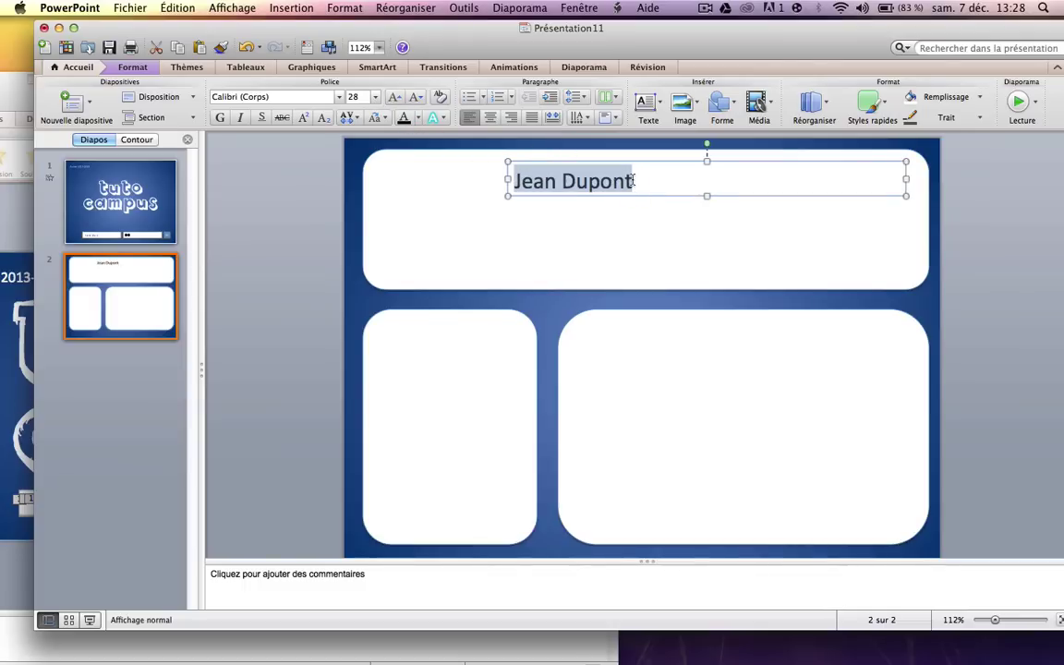
click(633, 180)
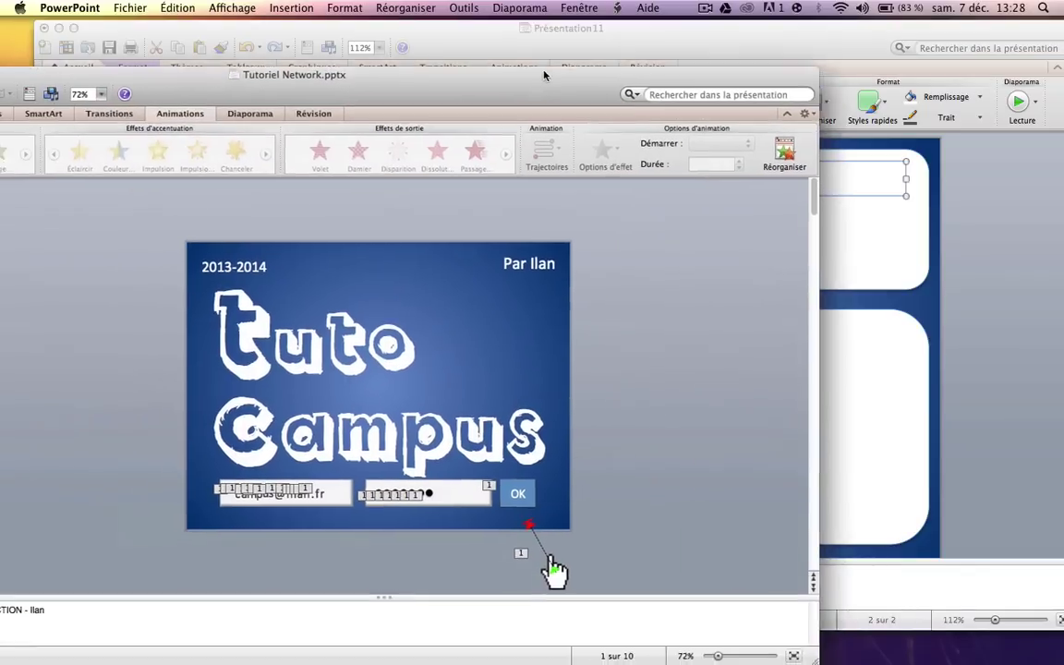
Colour the name light blue and bring the Tutoriel Network deck back to the front
key(Page_Down)
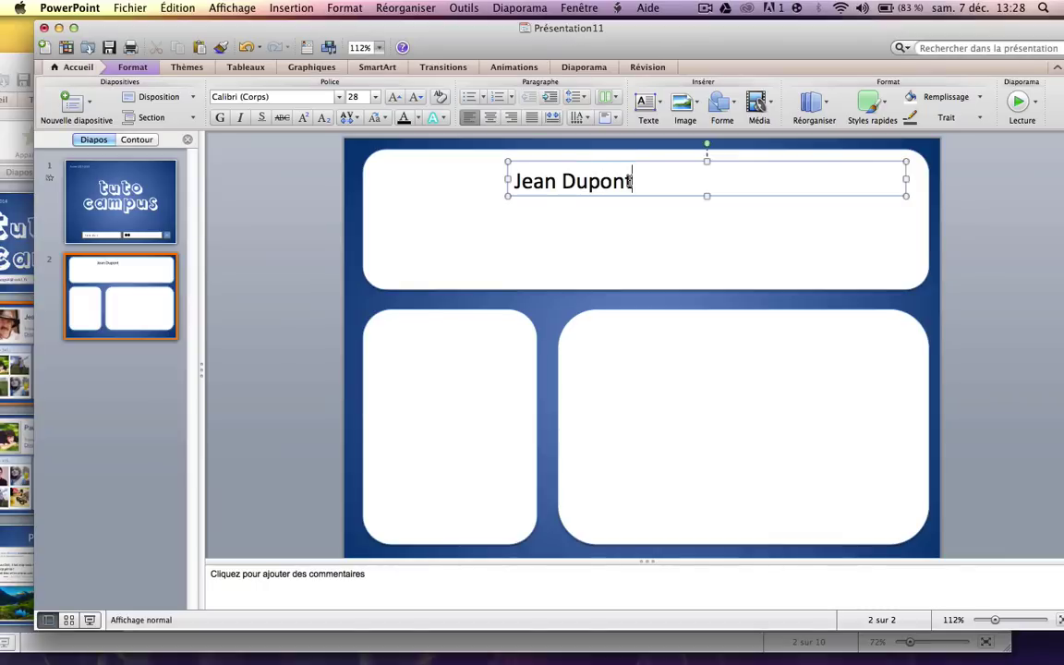
mouse_move(636, 181)
mouse_down()
mouse_move(527, 185)
mouse_move(466, 166)
mouse_move(650, 166)
mouse_up()
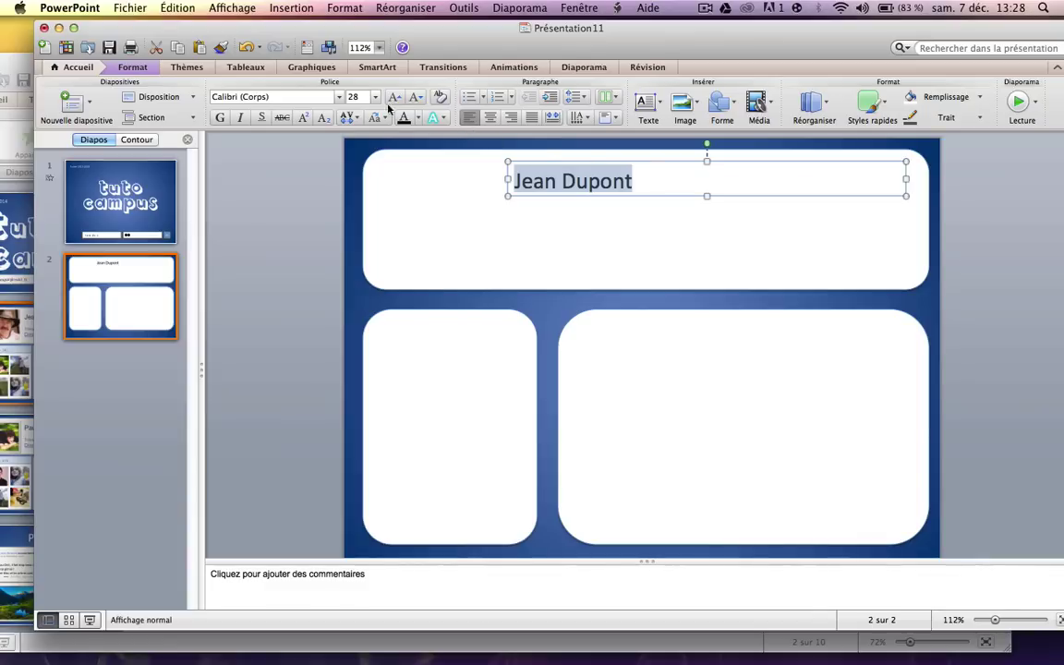
click(418, 118)
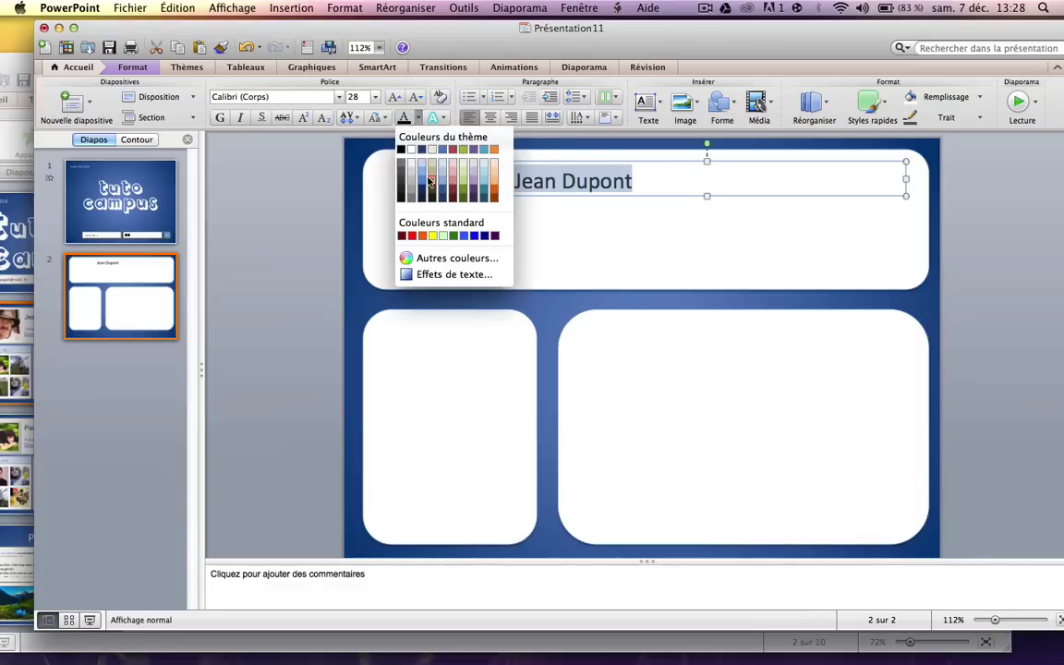
key(Escape)
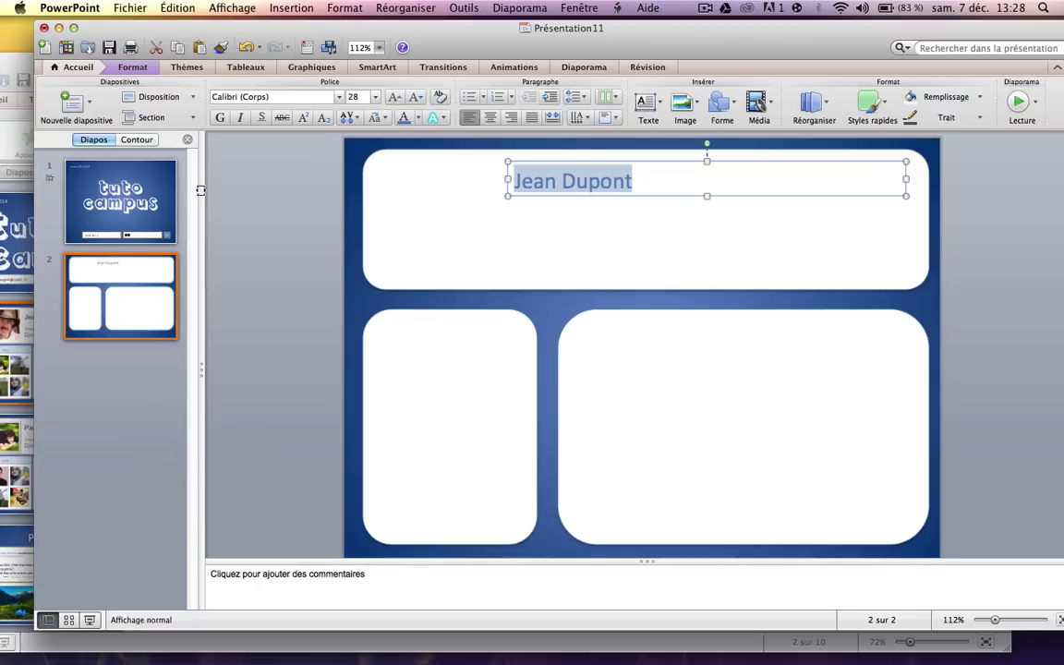
click(21, 351)
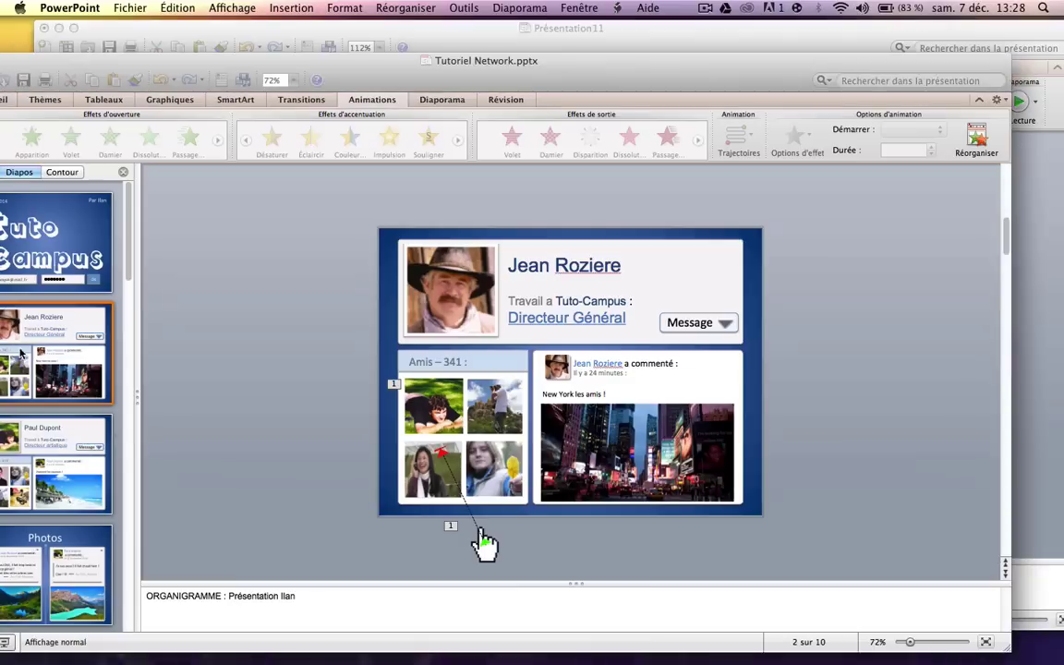
Paste the portrait photo from the reference deck, shrunk and placed beside the name
click(420, 291)
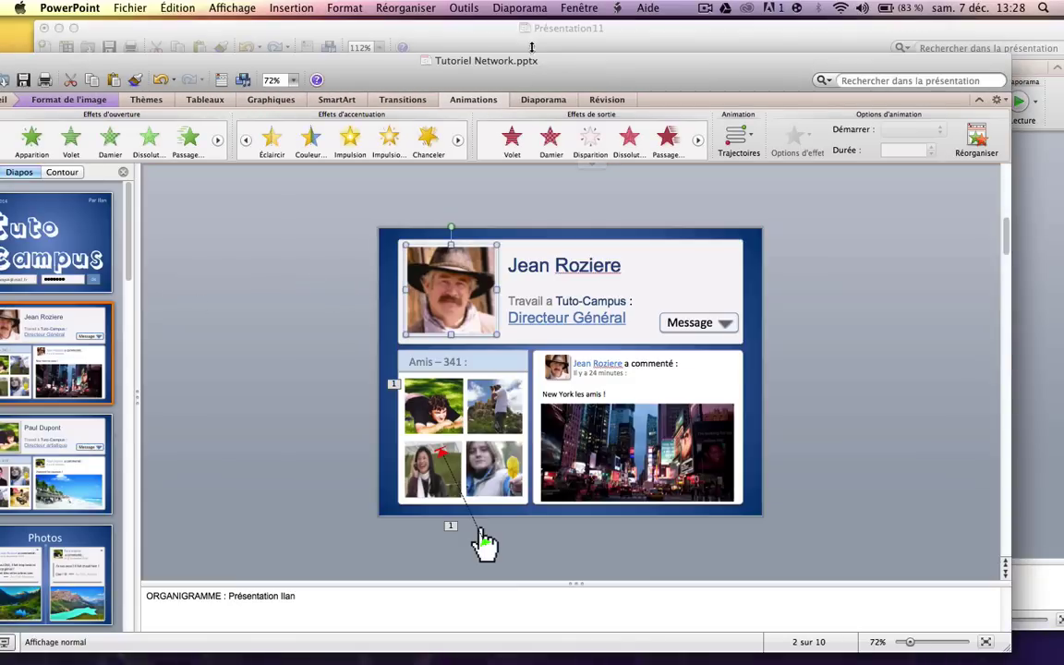
click(477, 42)
key(super+v)
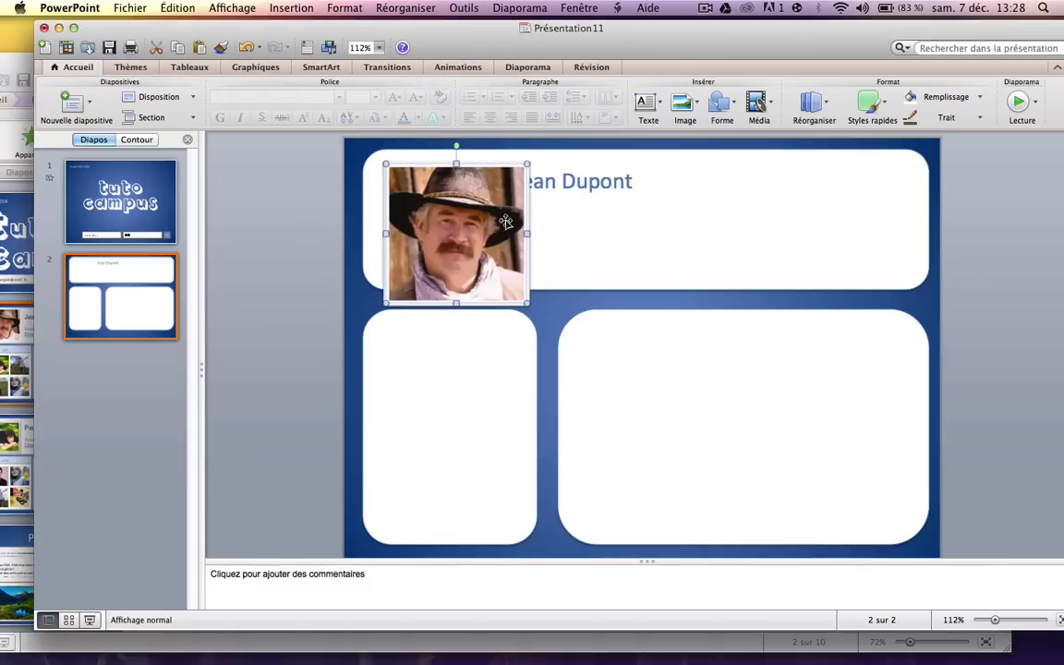
drag(526, 303, 503, 280)
drag(461, 224, 463, 230)
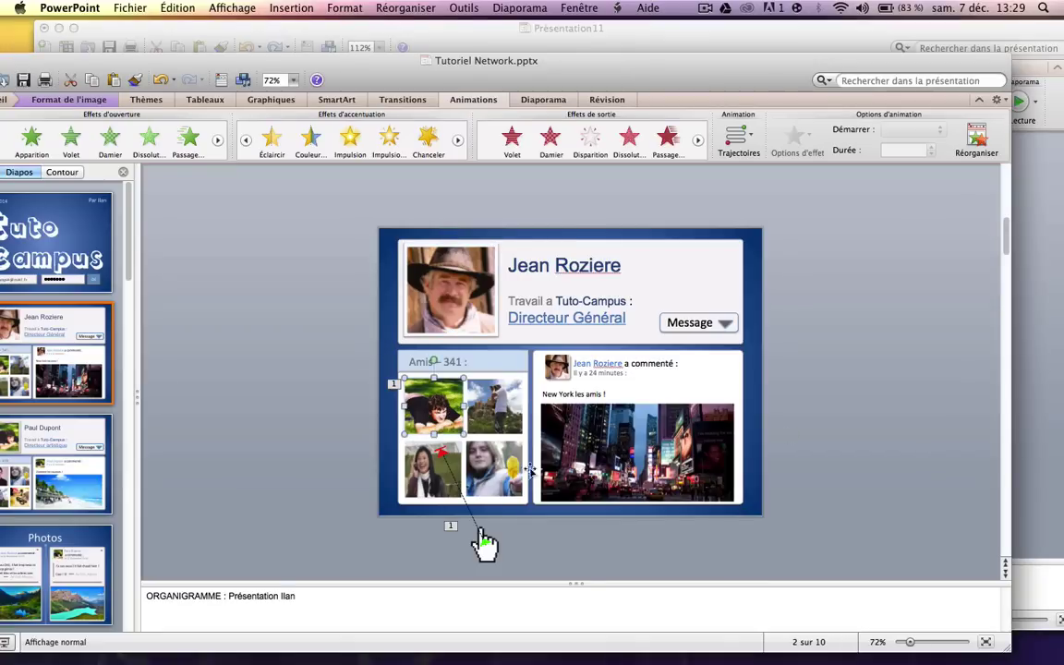
Copy the two friend photos and paste them centred in the left lower panel
shift+click(415, 469)
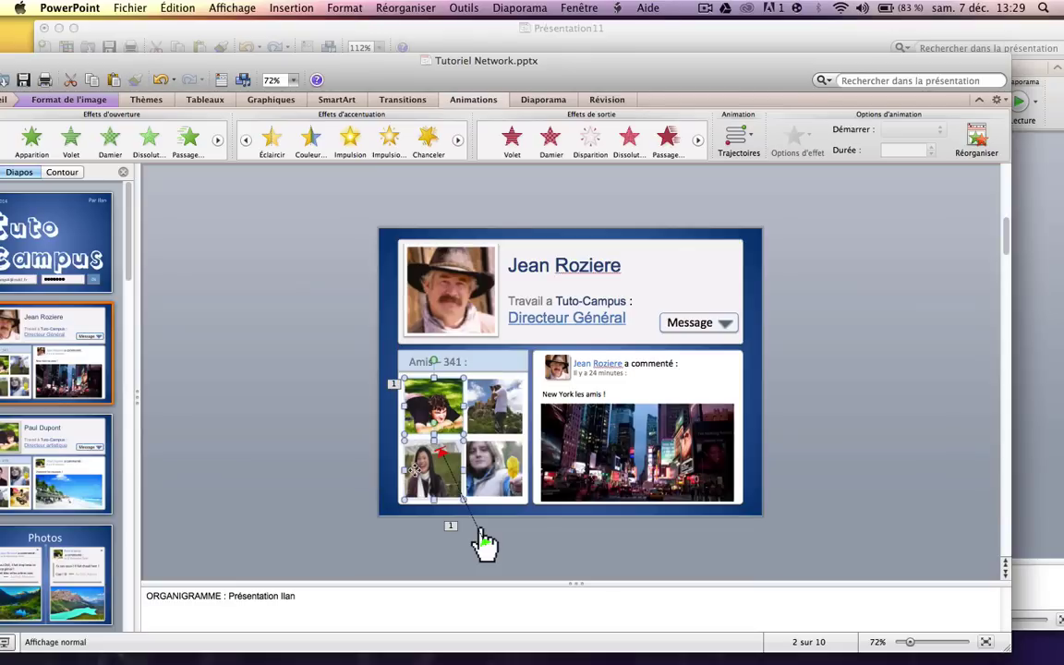
key(super+c)
click(1044, 377)
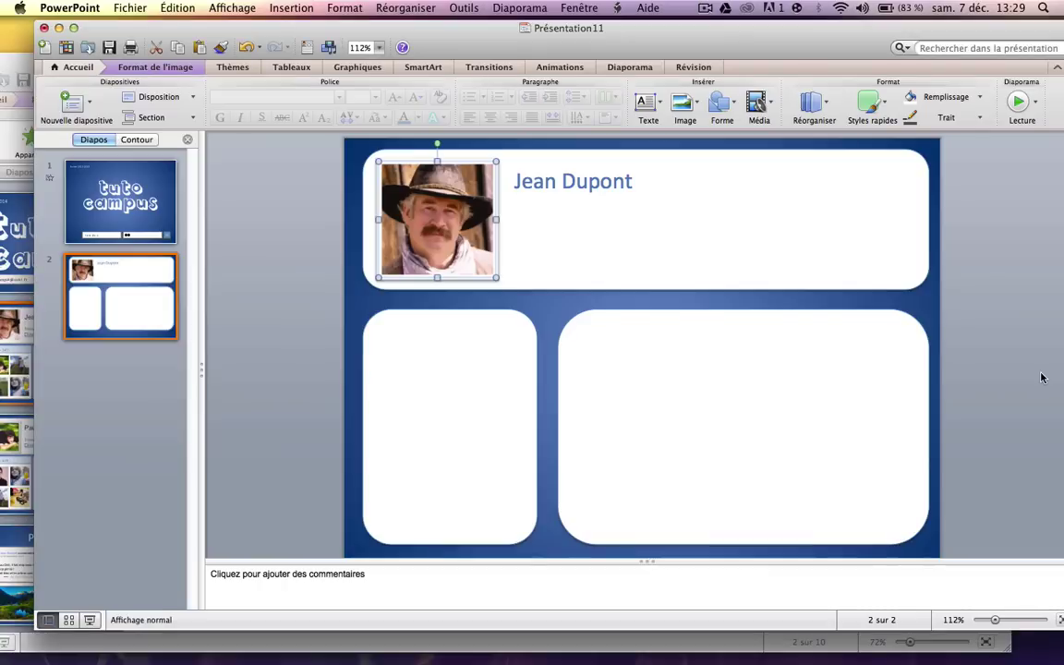
key(super+v)
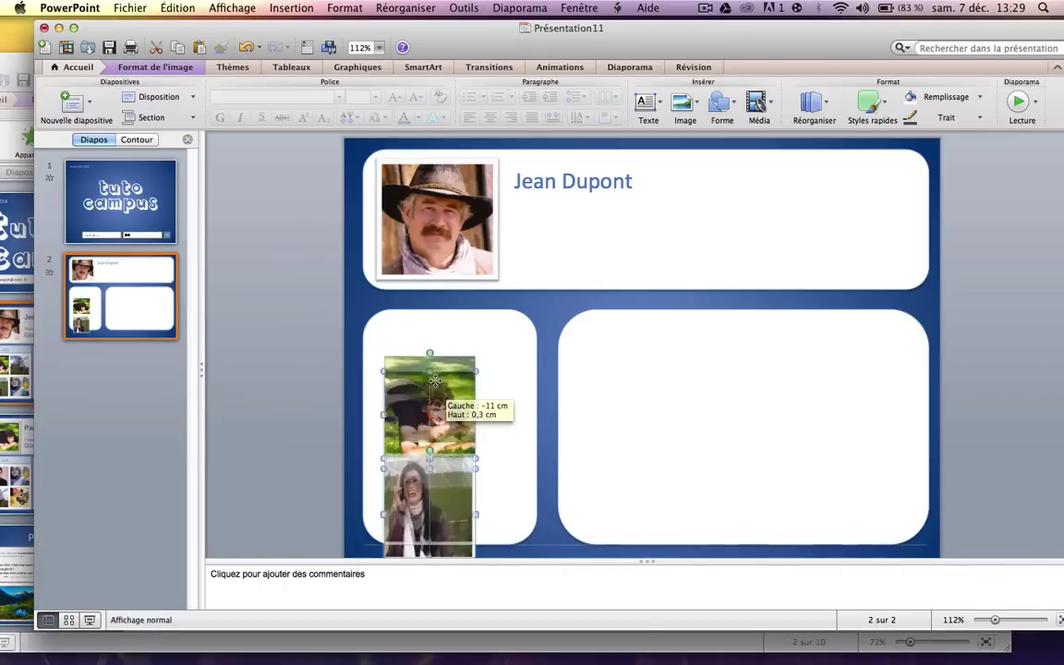
drag(453, 416, 473, 392)
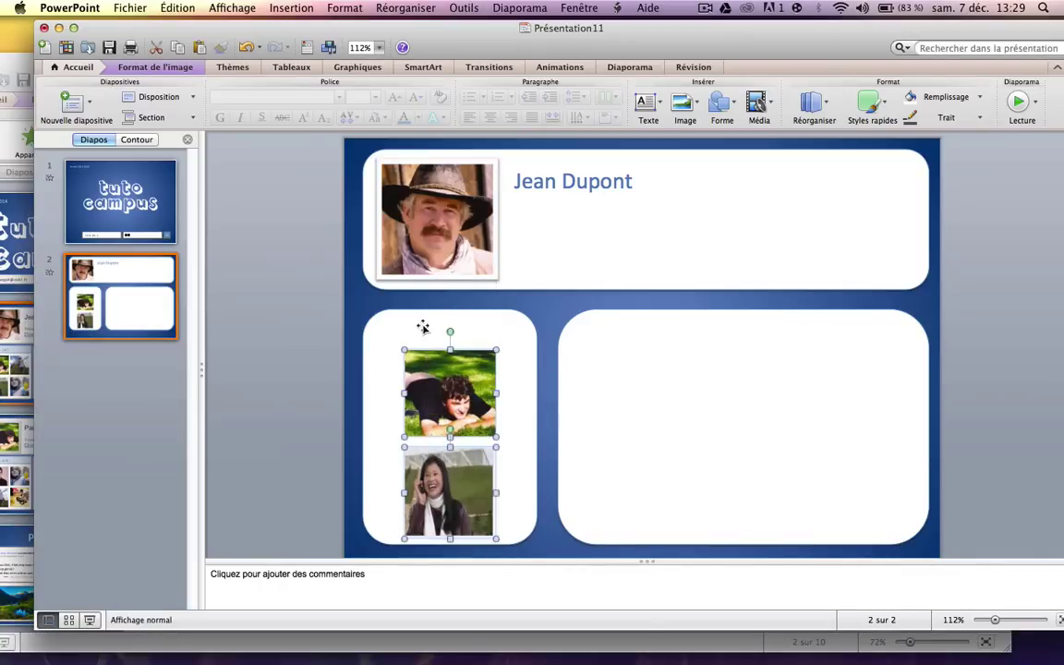
drag(415, 319, 458, 319)
key(super+z)
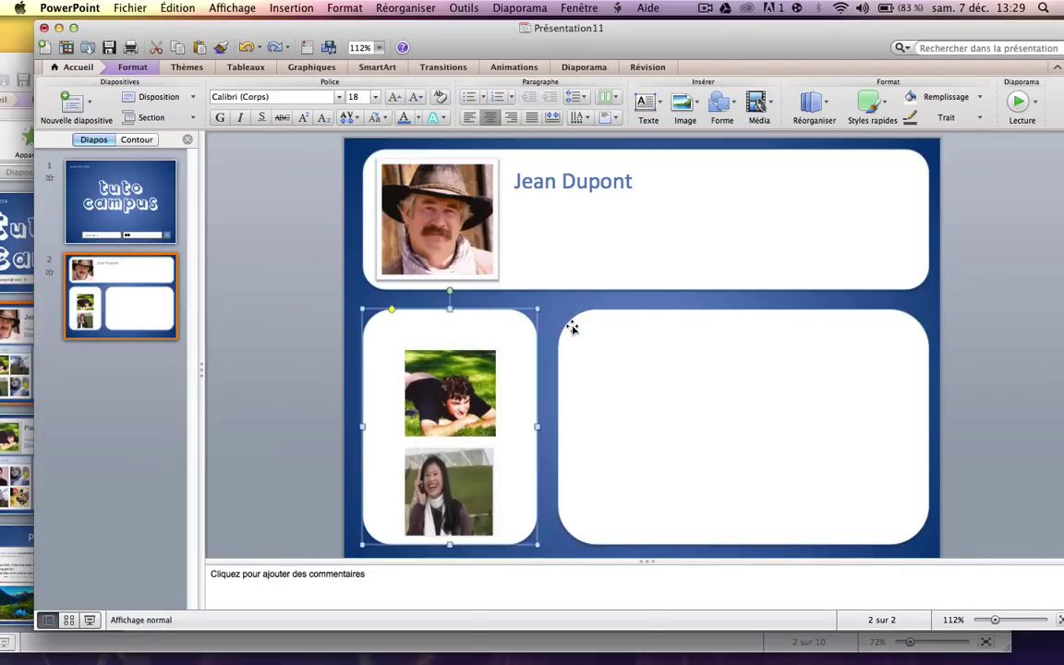
Add the lines 'Travail à : Tuto Campus' and 'Directeur Général' beneath the profile name
click(631, 181)
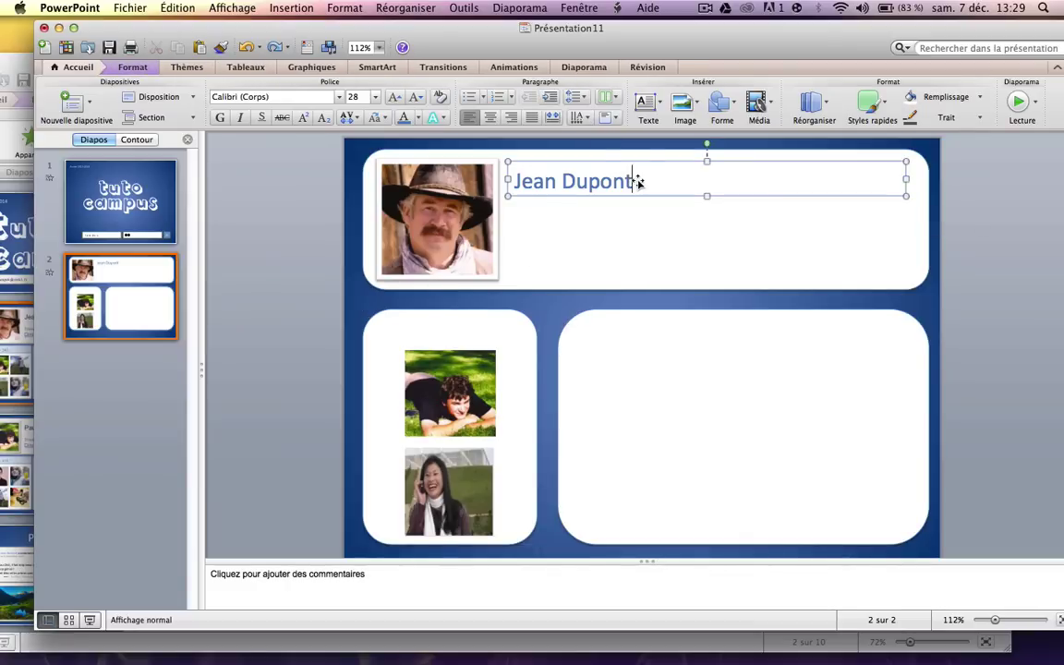
key(Return)
key(Return)
text(T)
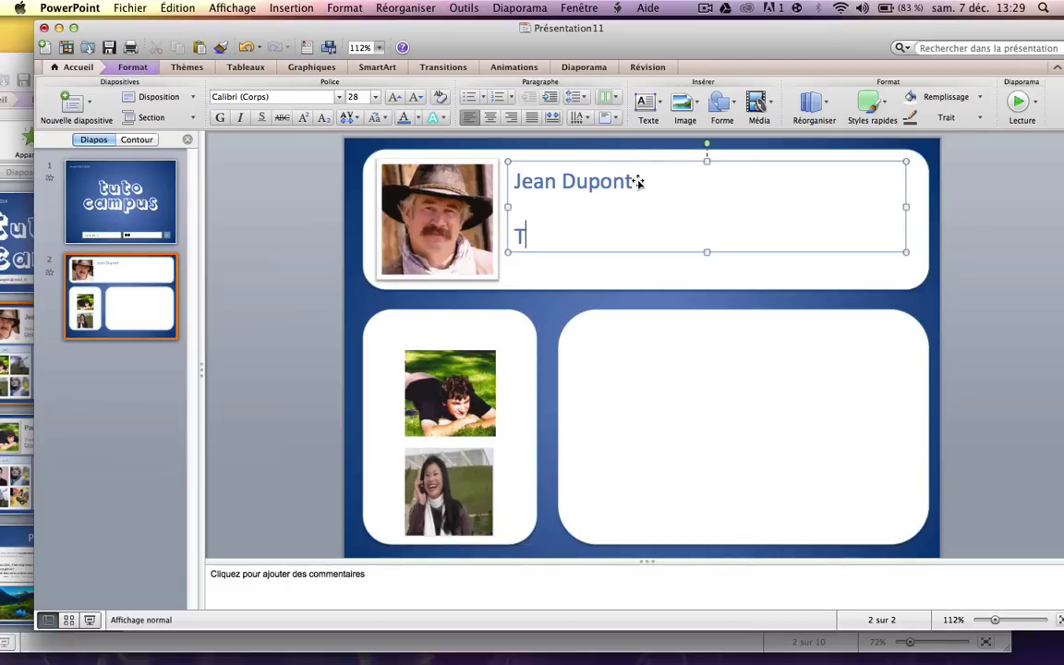
text(ravail à)
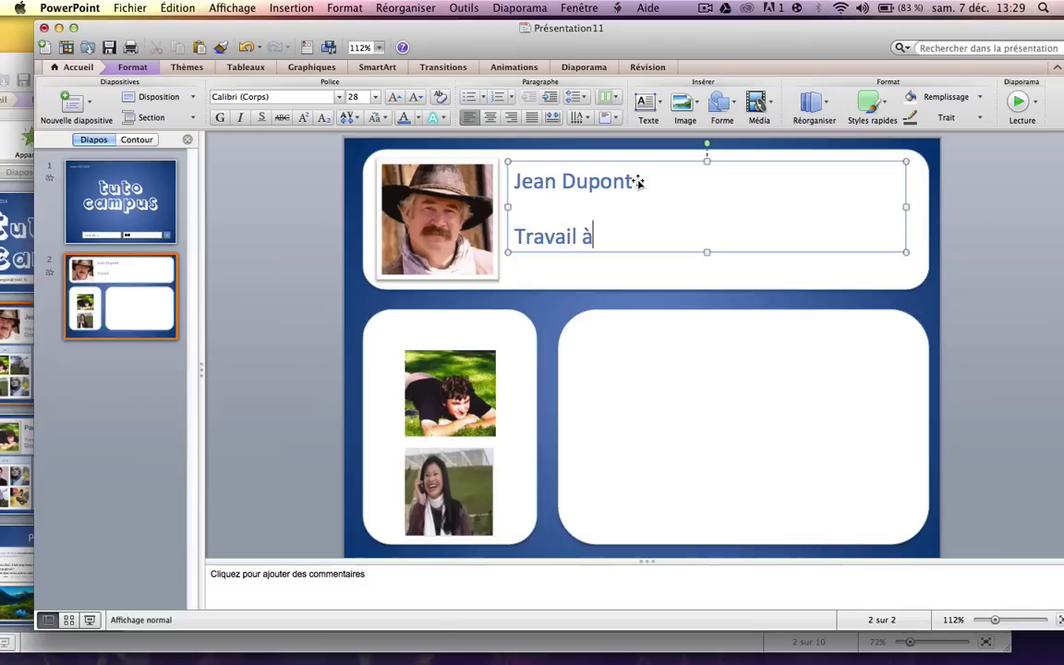
text( : T)
text(uto )
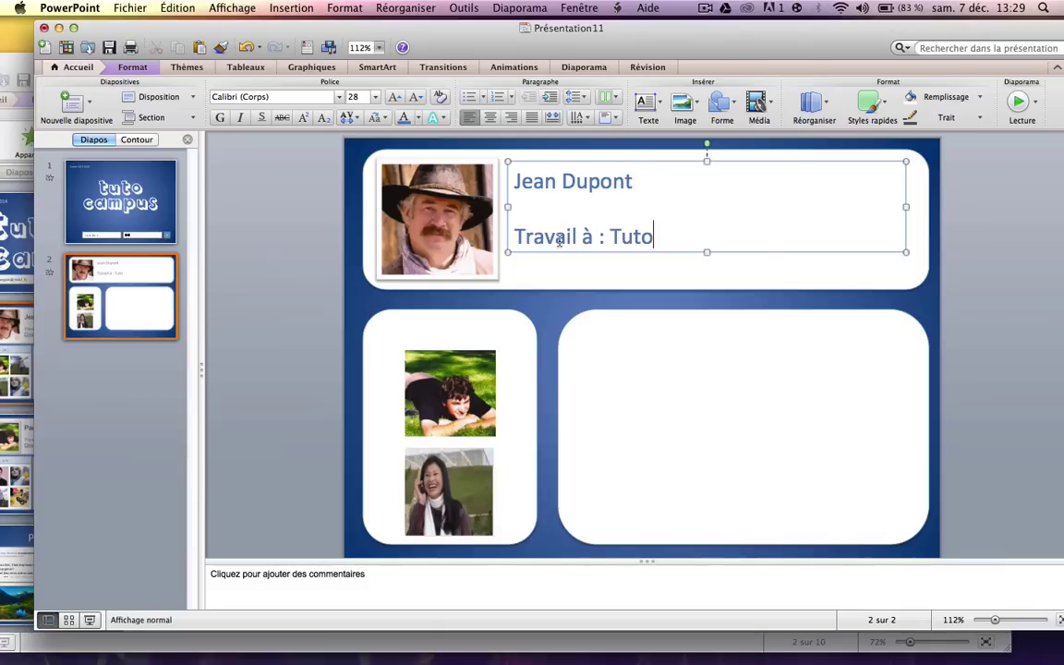
text(Campus)
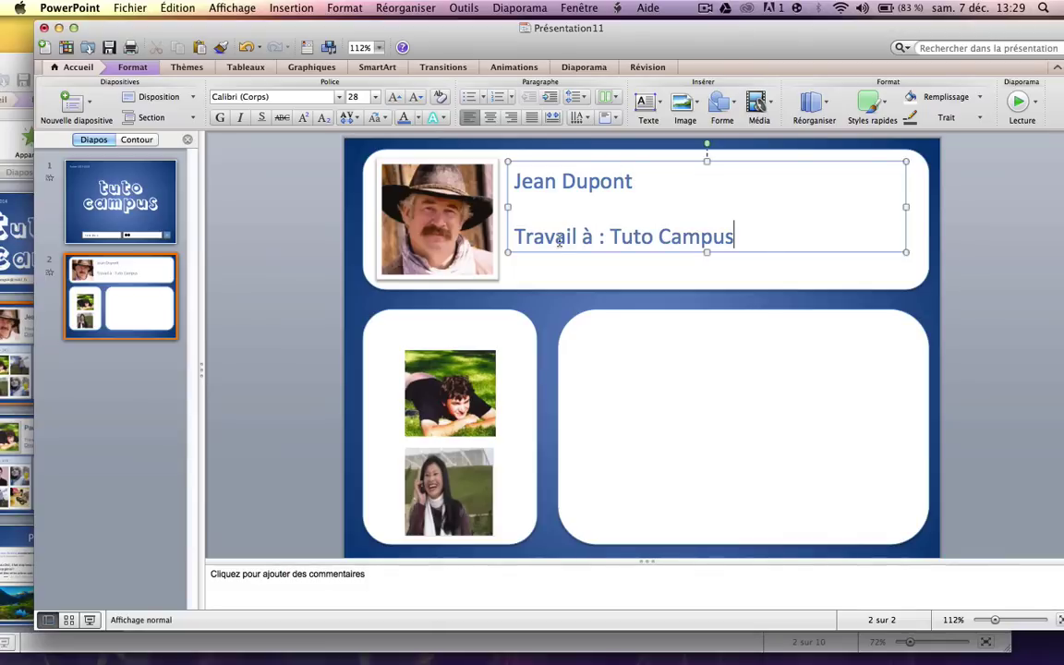
key(Return)
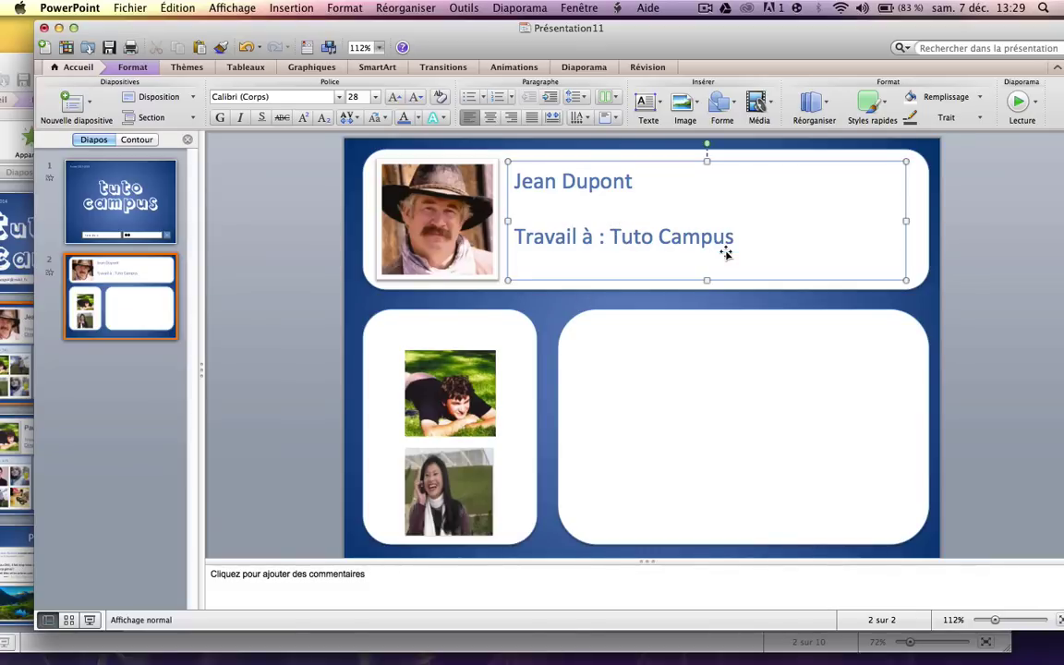
text(Directeur )
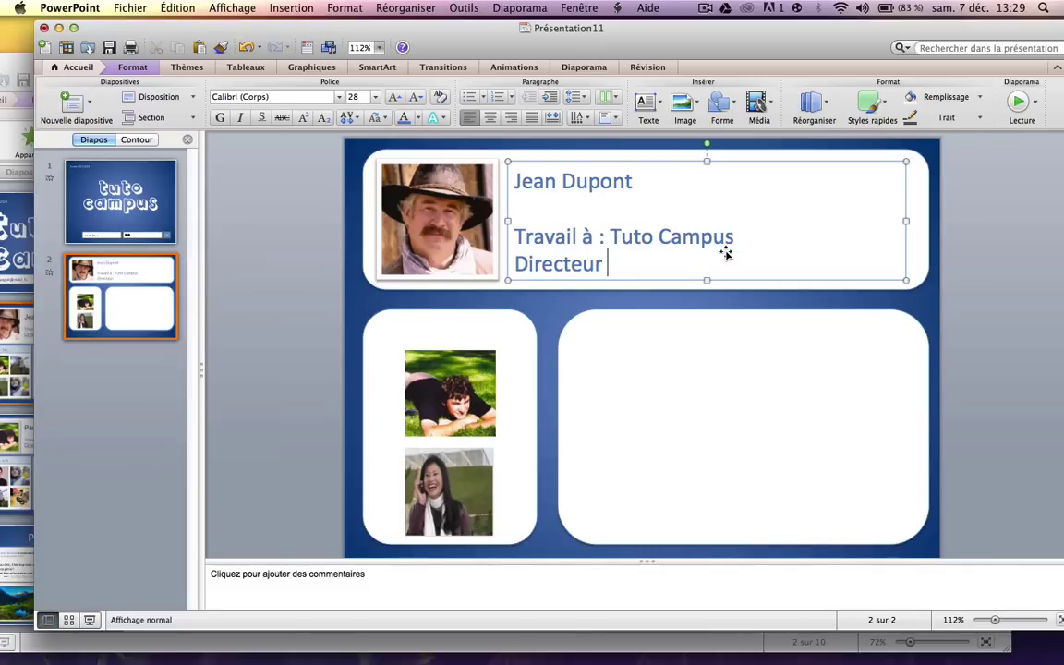
text(Général)
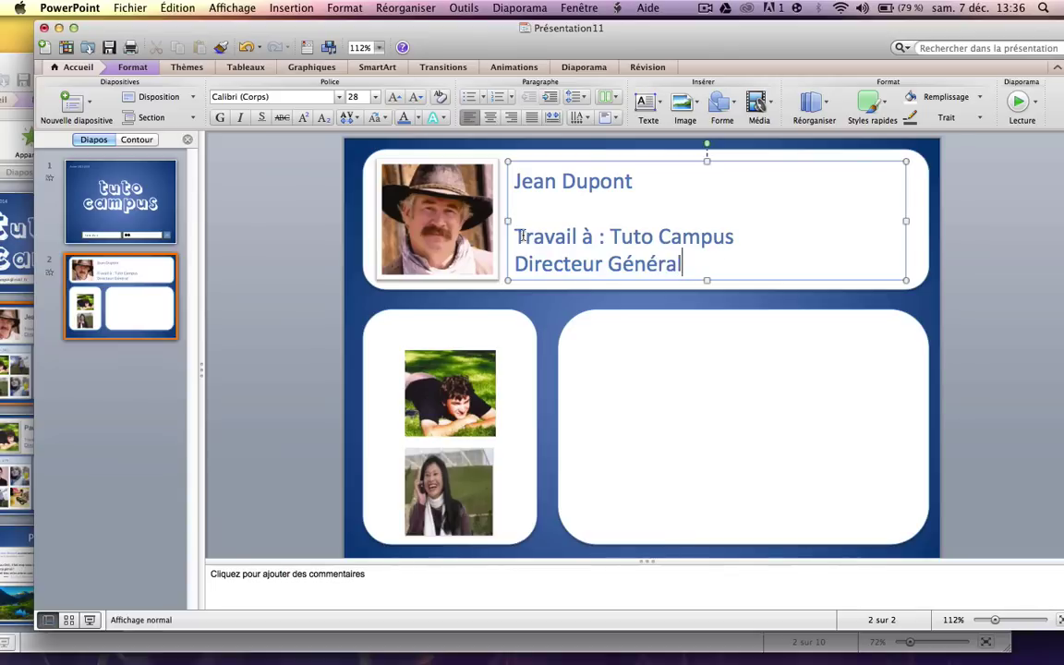
Recolour the profile name and make the words 'Travail à' dark grey
drag(539, 236, 591, 234)
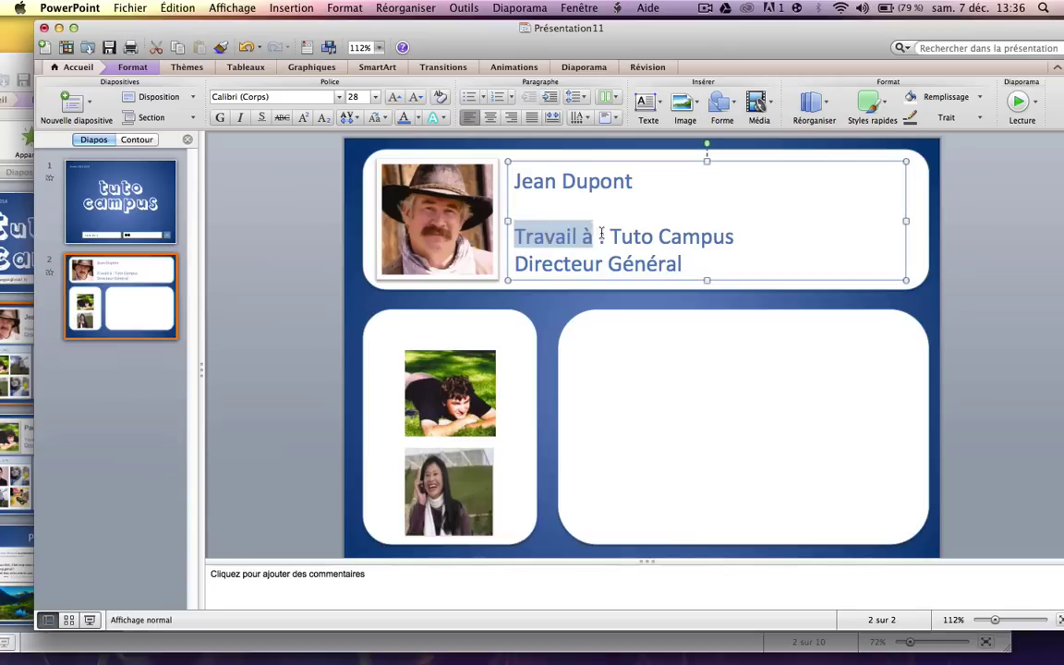
drag(515, 181, 633, 181)
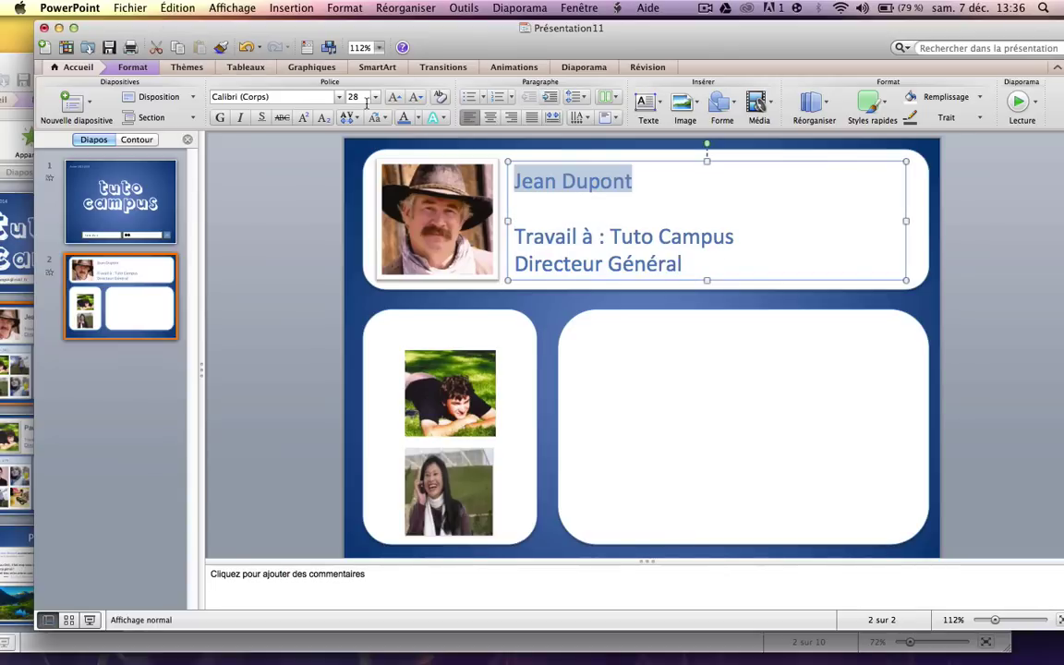
click(418, 117)
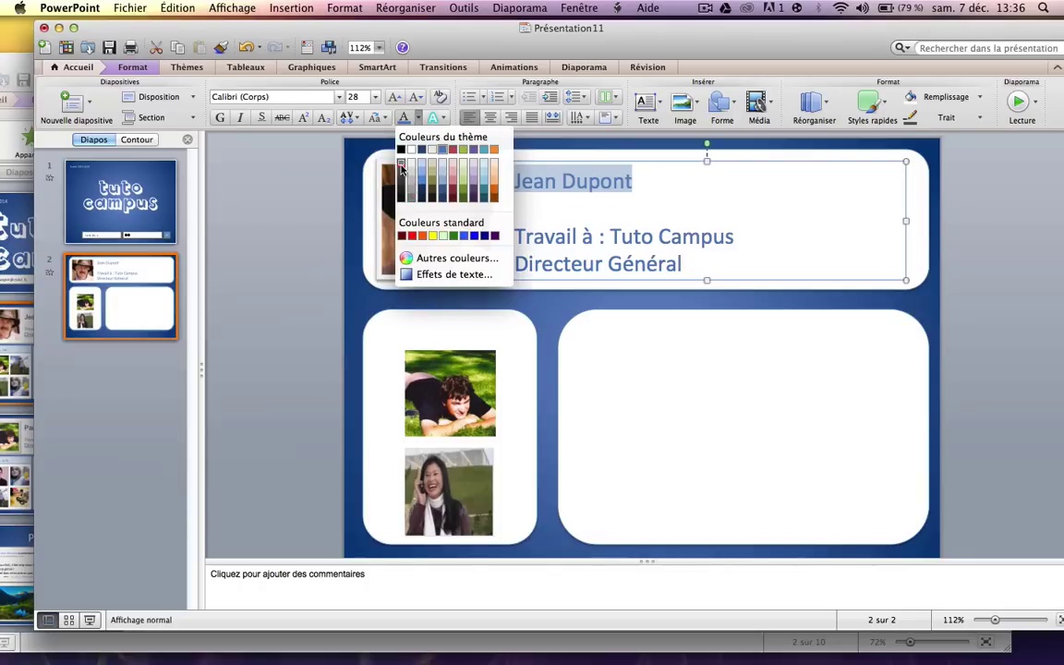
click(402, 169)
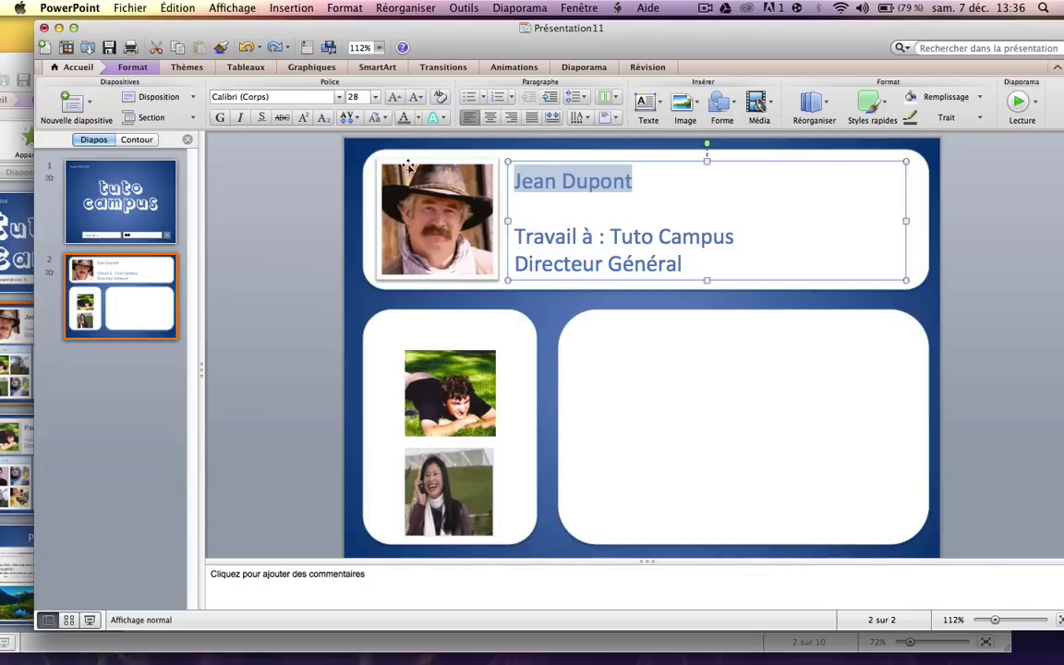
drag(587, 237, 529, 237)
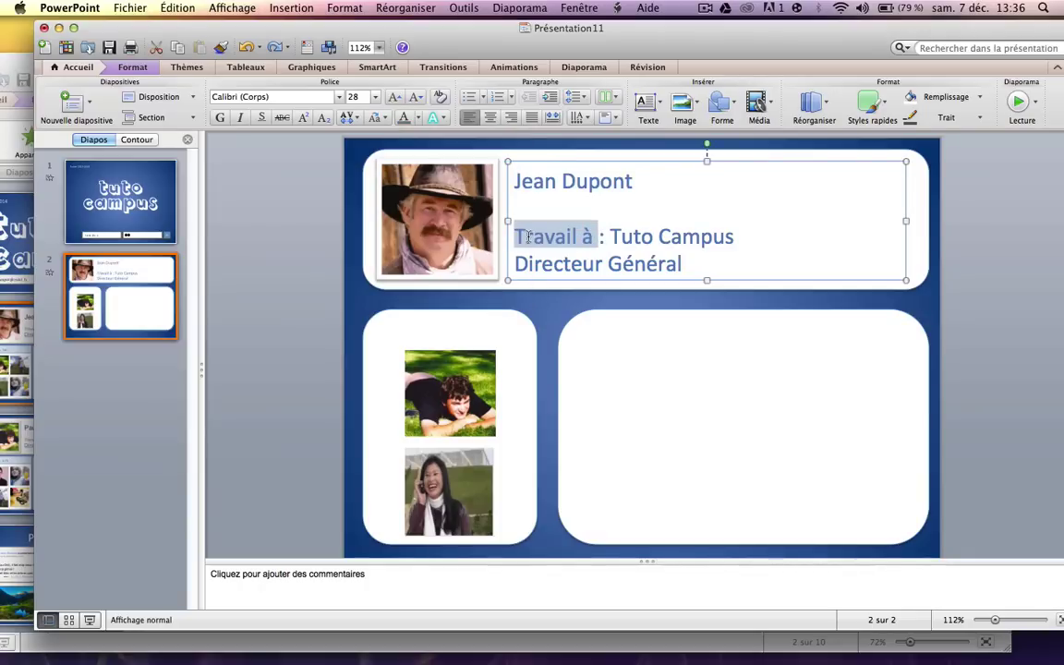
click(403, 117)
click(681, 263)
Underline the job title 'Directeur Général'
drag(681, 264, 514, 264)
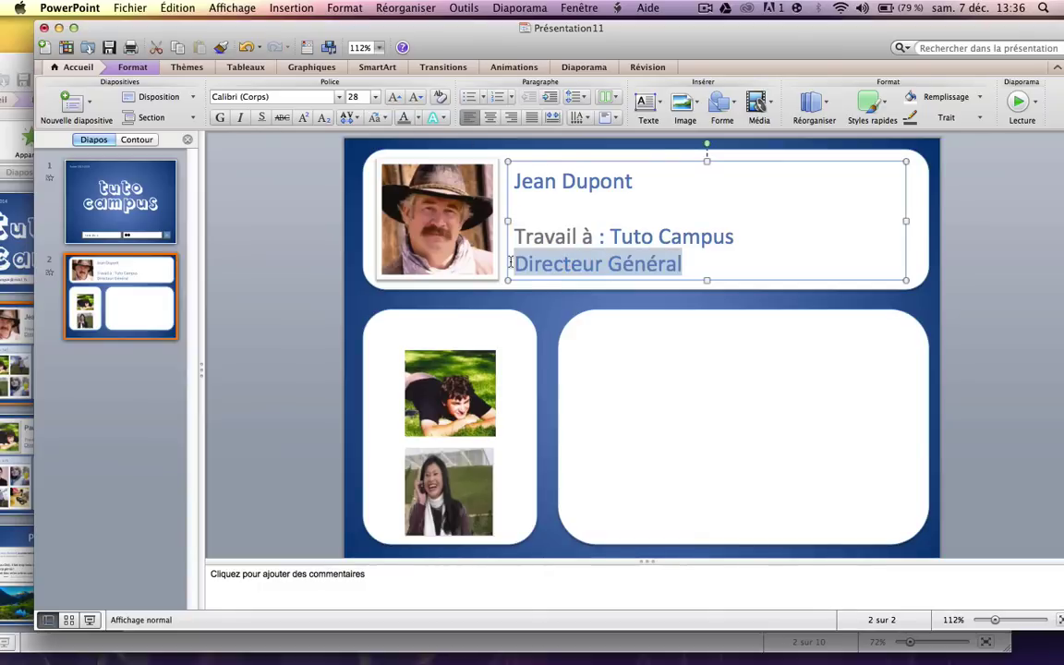
click(262, 117)
click(287, 295)
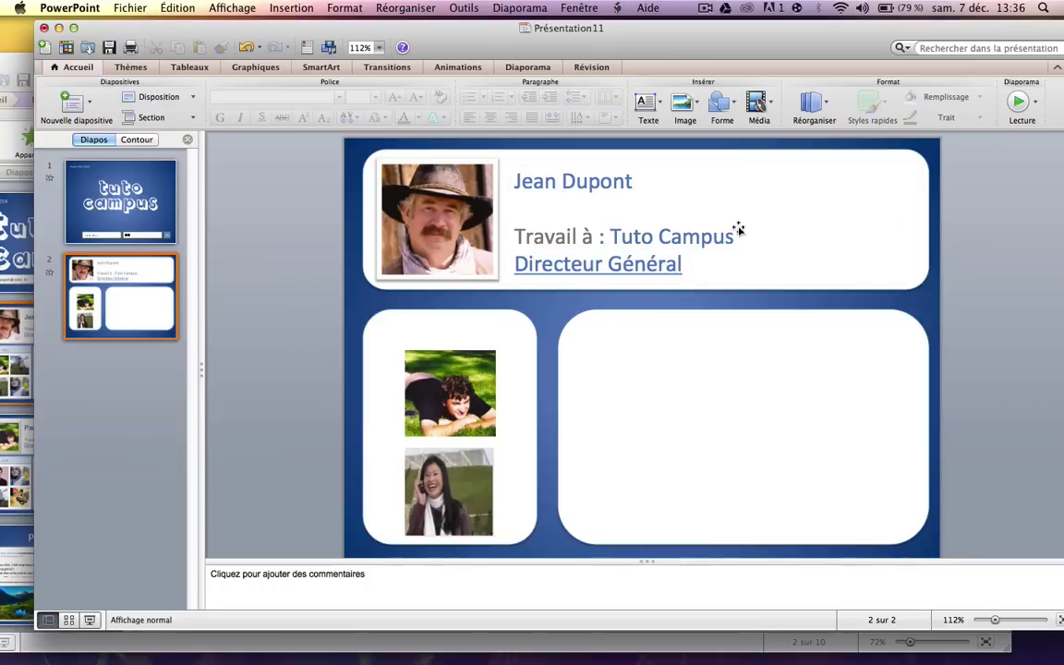
Draw a grey-filled rounded rectangle to the right of the job title
click(721, 104)
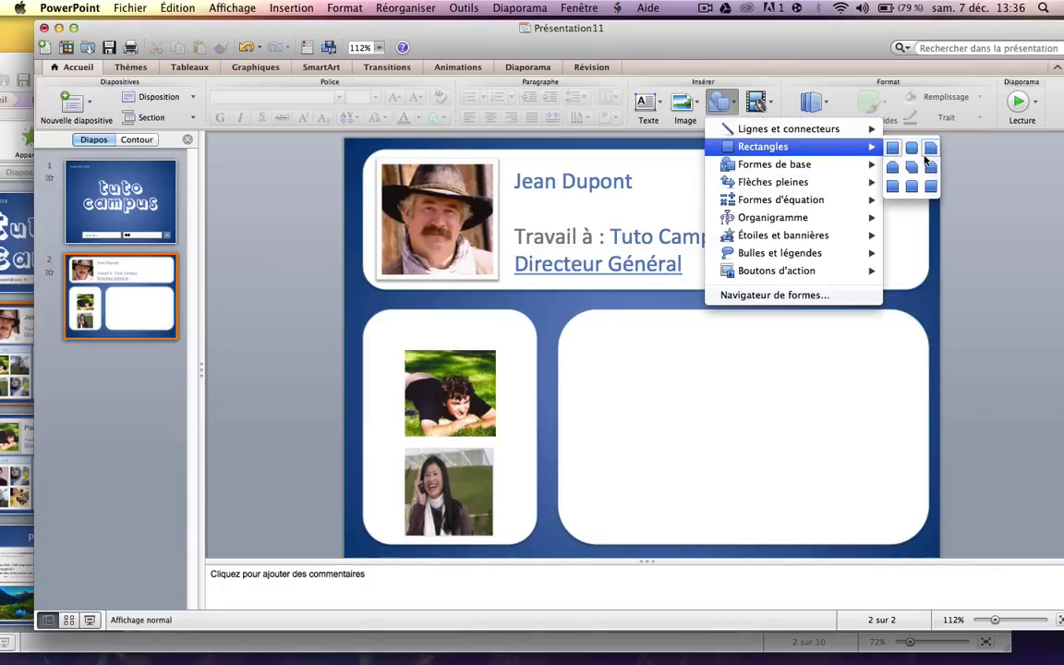
click(910, 149)
drag(899, 243, 779, 269)
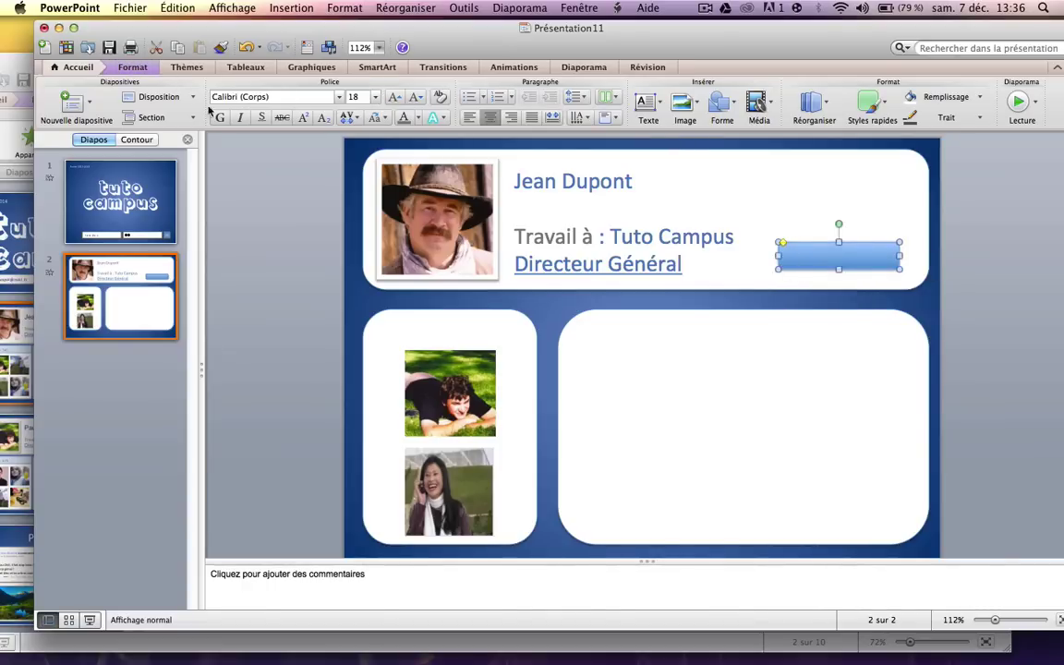
click(132, 66)
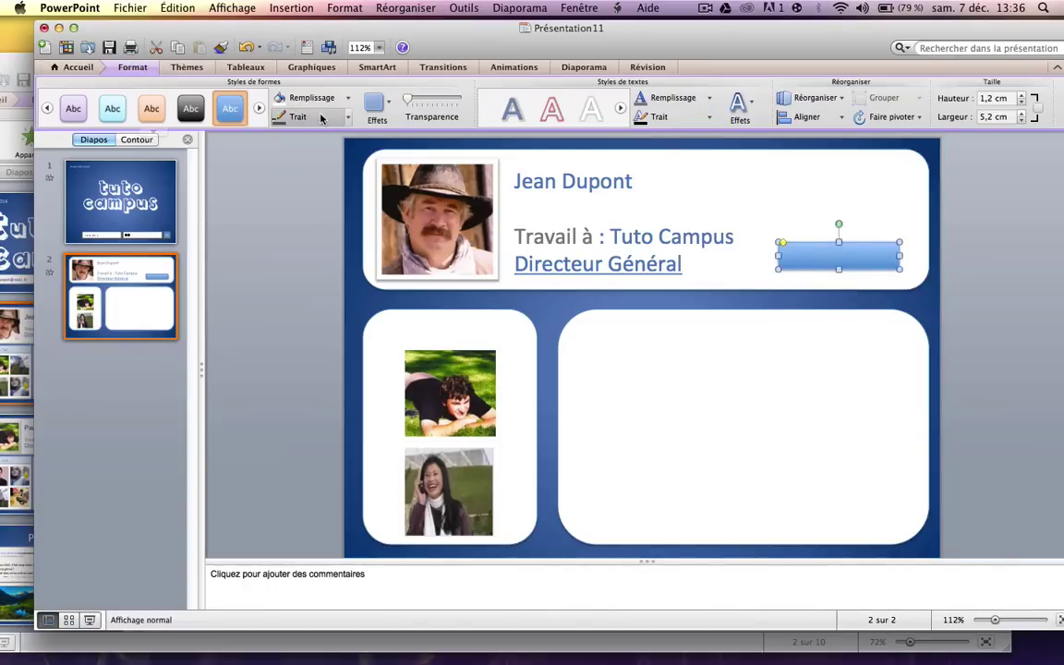
click(310, 100)
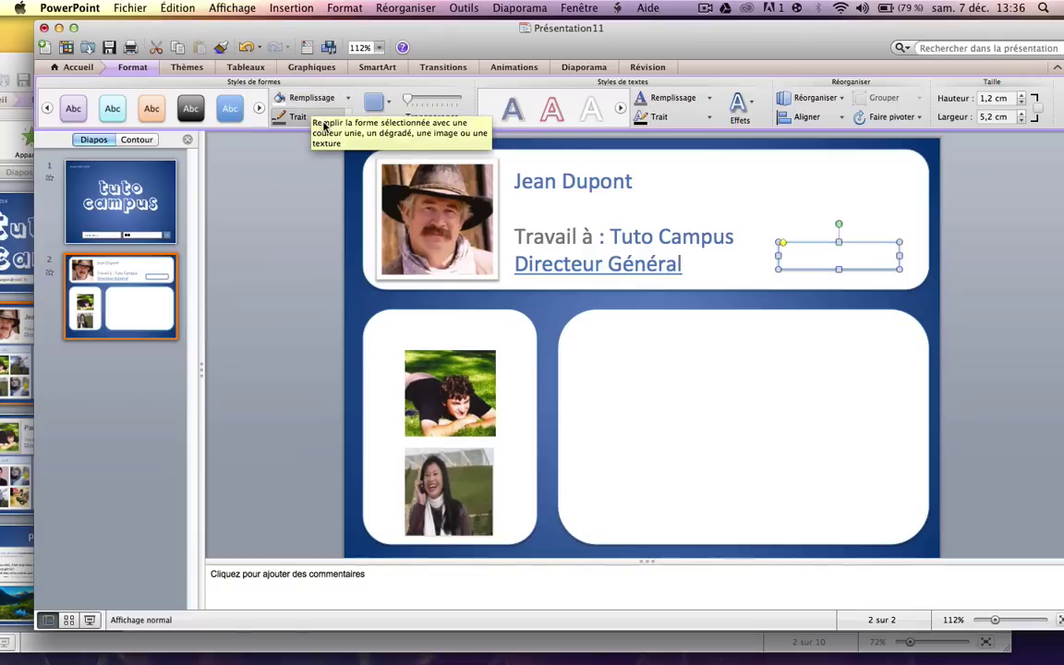
click(314, 97)
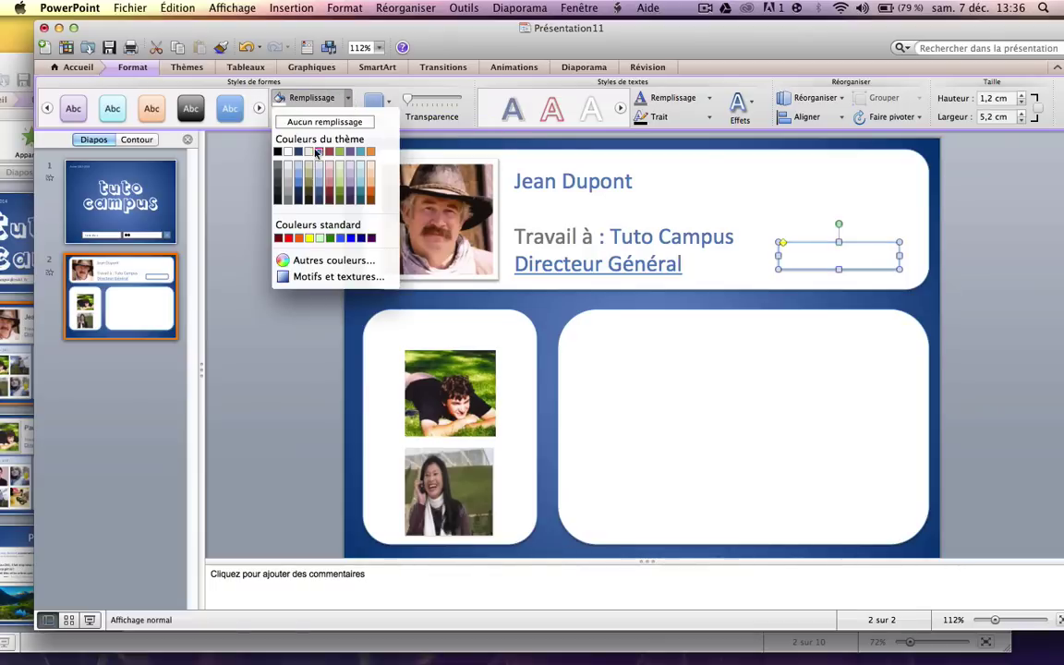
click(279, 184)
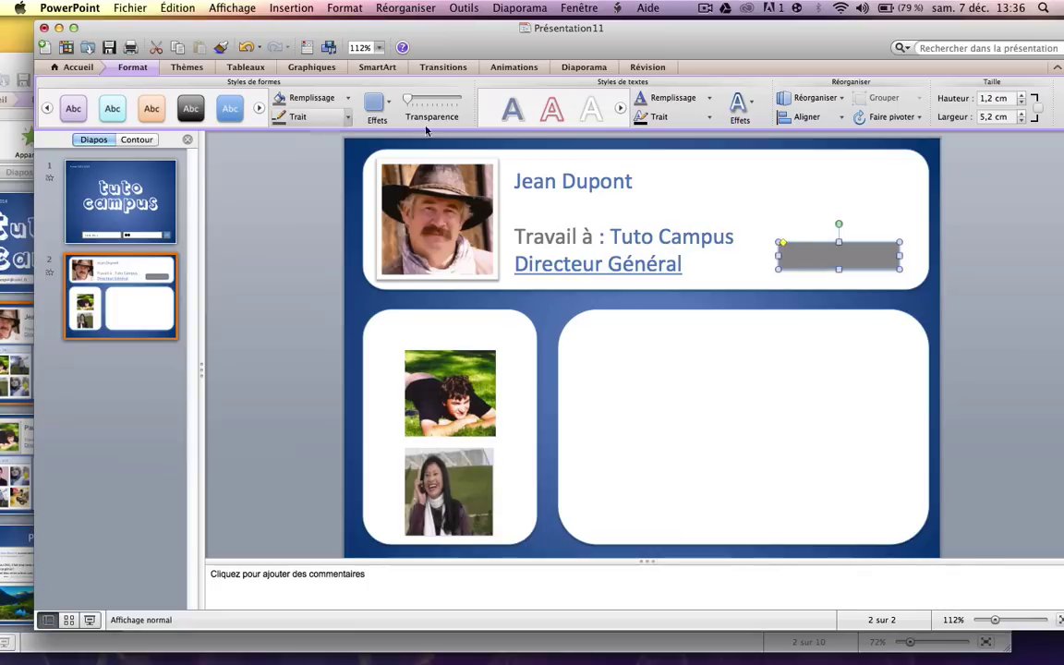
Add a 'Message' text box over the grey button
click(78, 67)
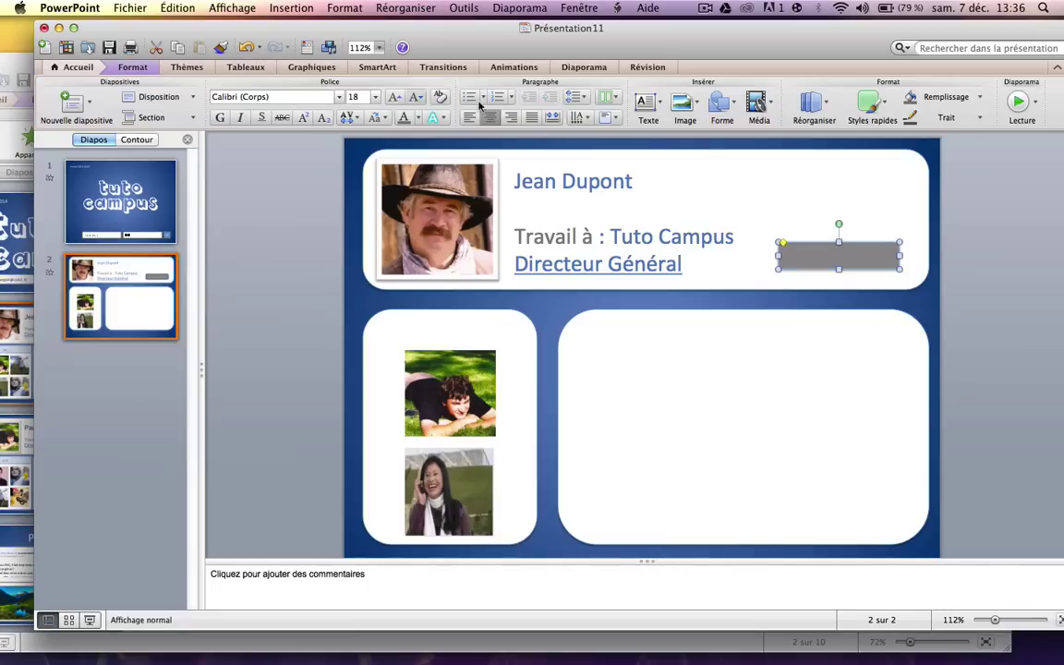
click(649, 123)
click(703, 137)
drag(784, 262, 889, 244)
text(Messa)
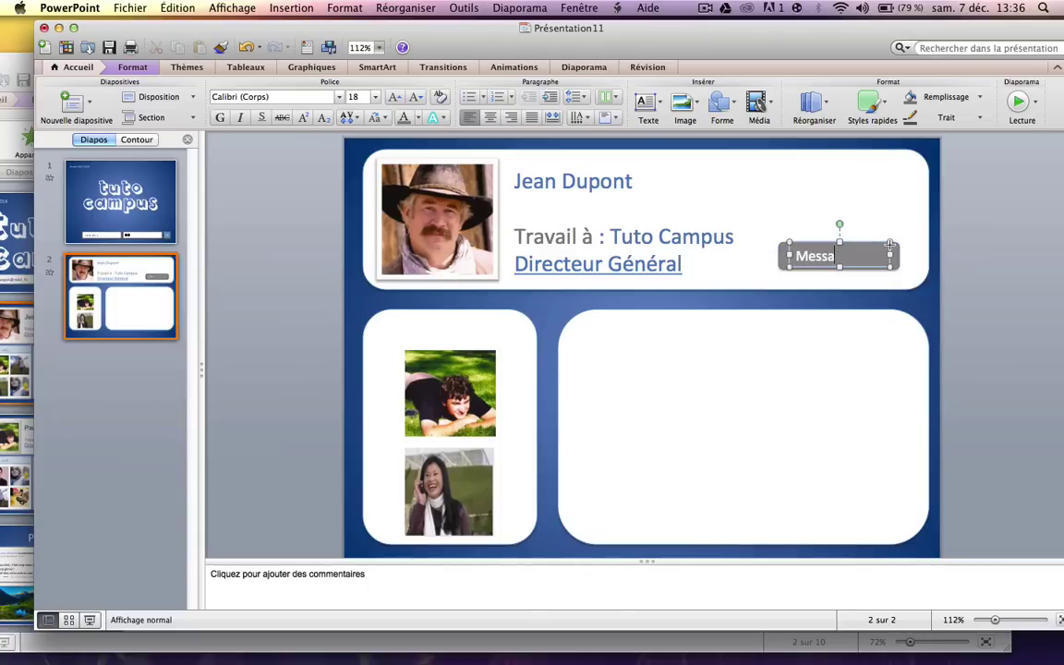
text(ge)
mouse_move(904, 217)
mouse_down()
mouse_move(901, 226)
mouse_move(901, 217)
mouse_up()
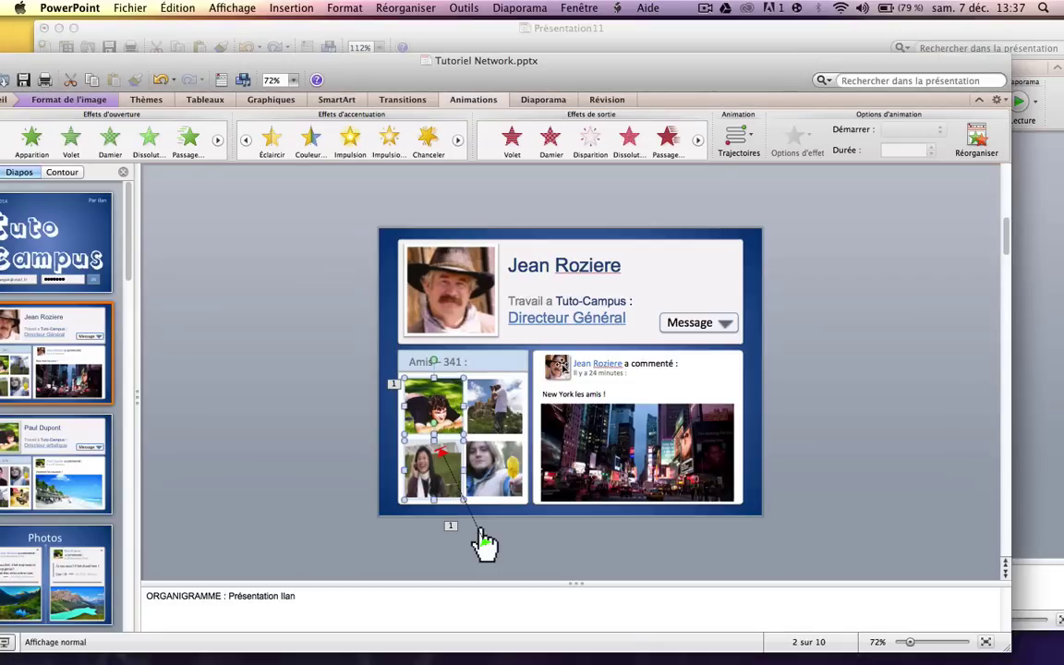
click(596, 364)
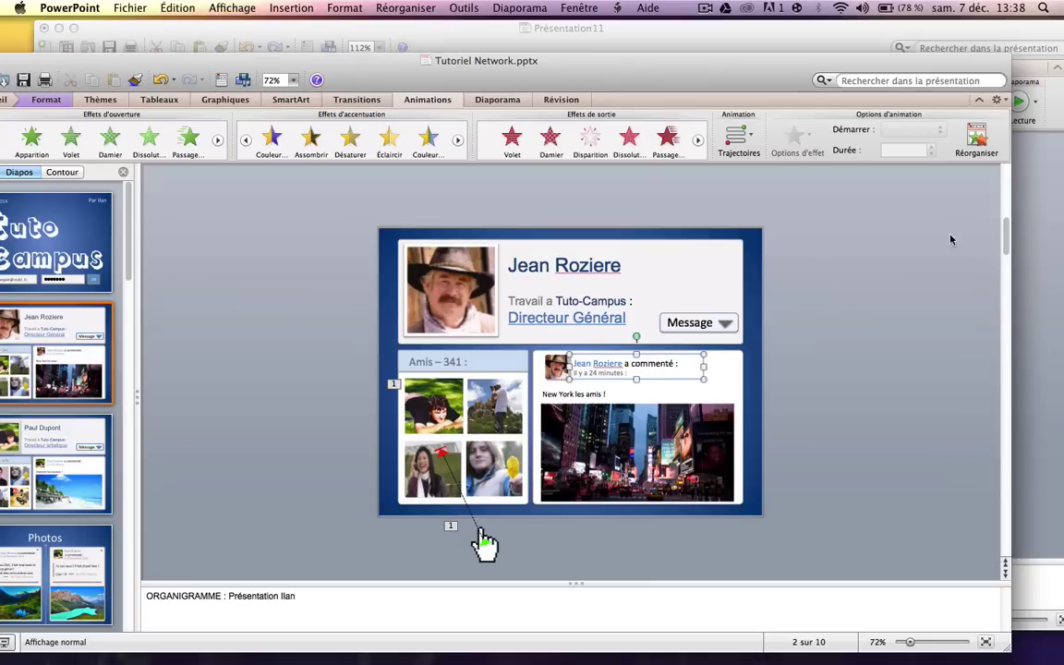
click(1031, 240)
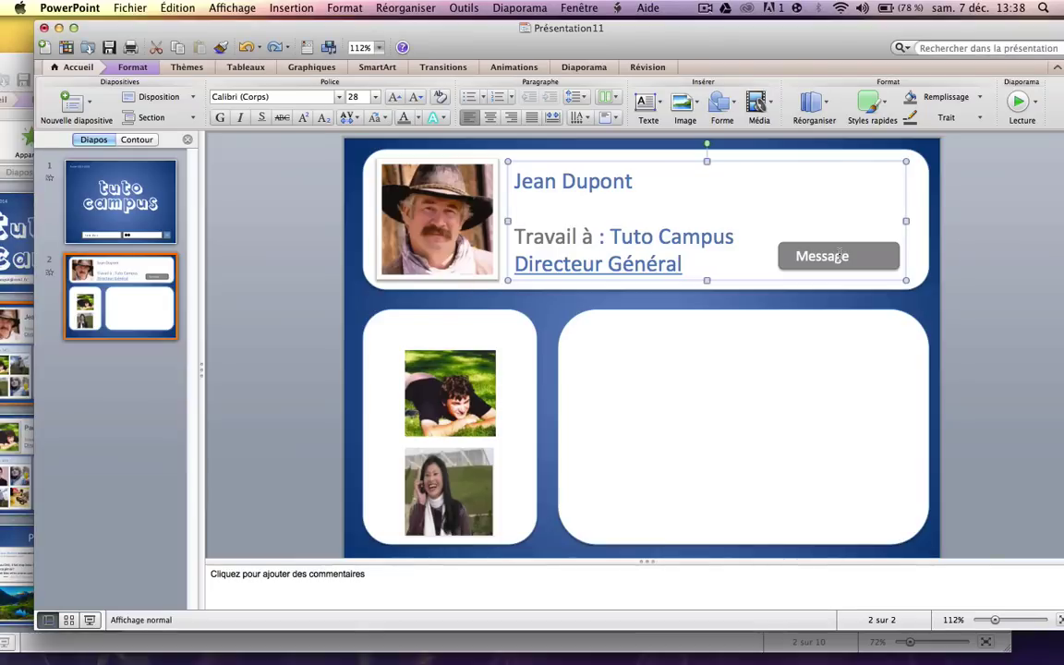
click(18, 471)
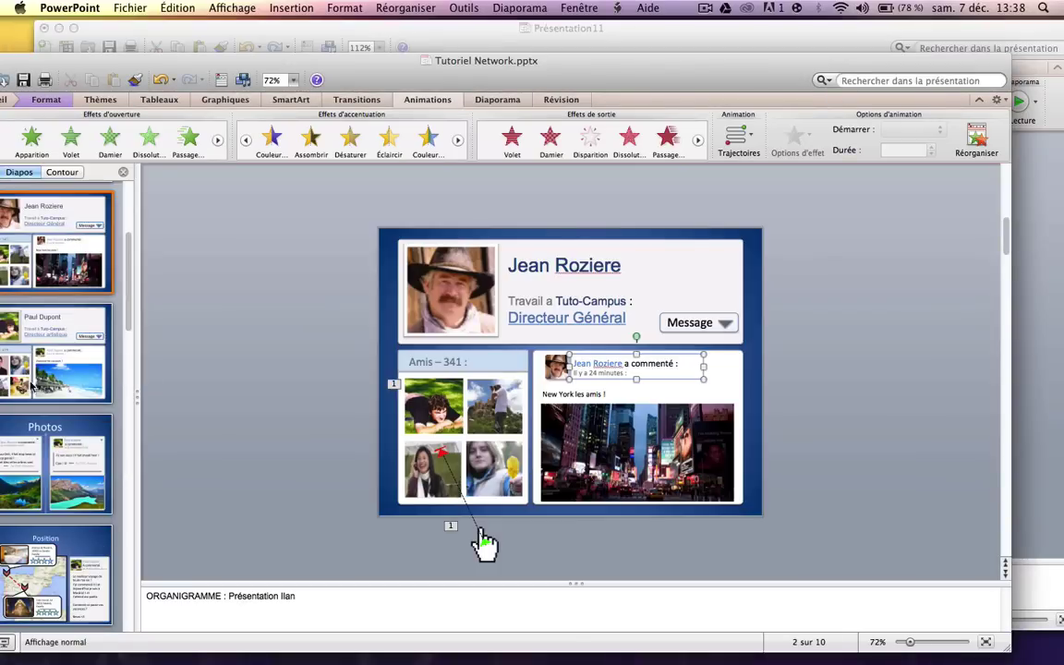
click(37, 435)
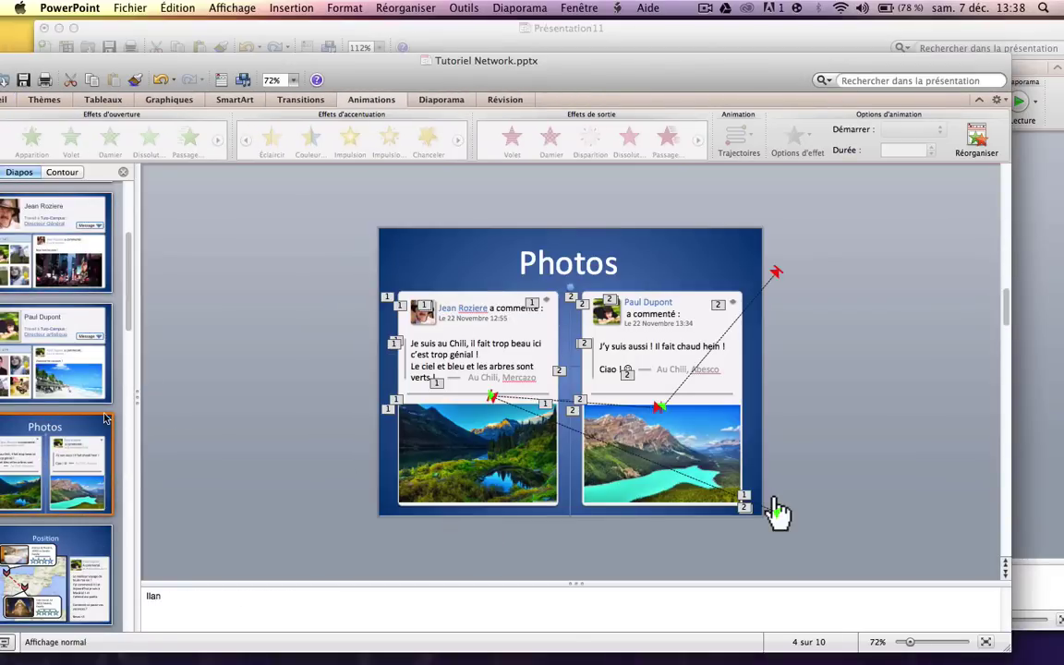
scroll(104, 419, down, 3)
scroll(73, 397, down, 3)
scroll(39, 383, up, 2)
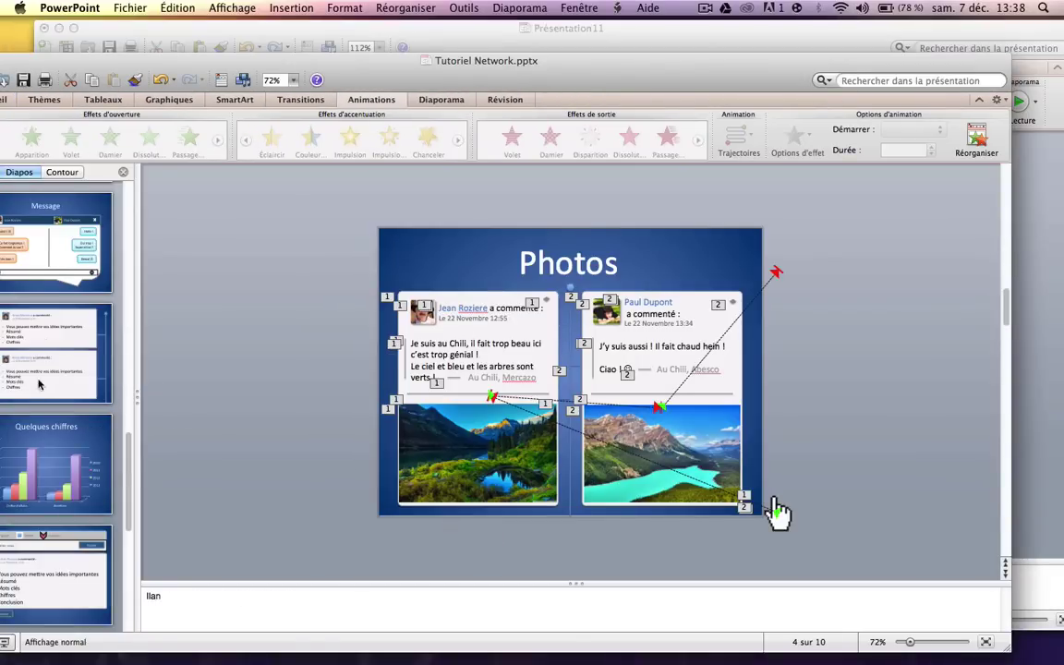
click(56, 276)
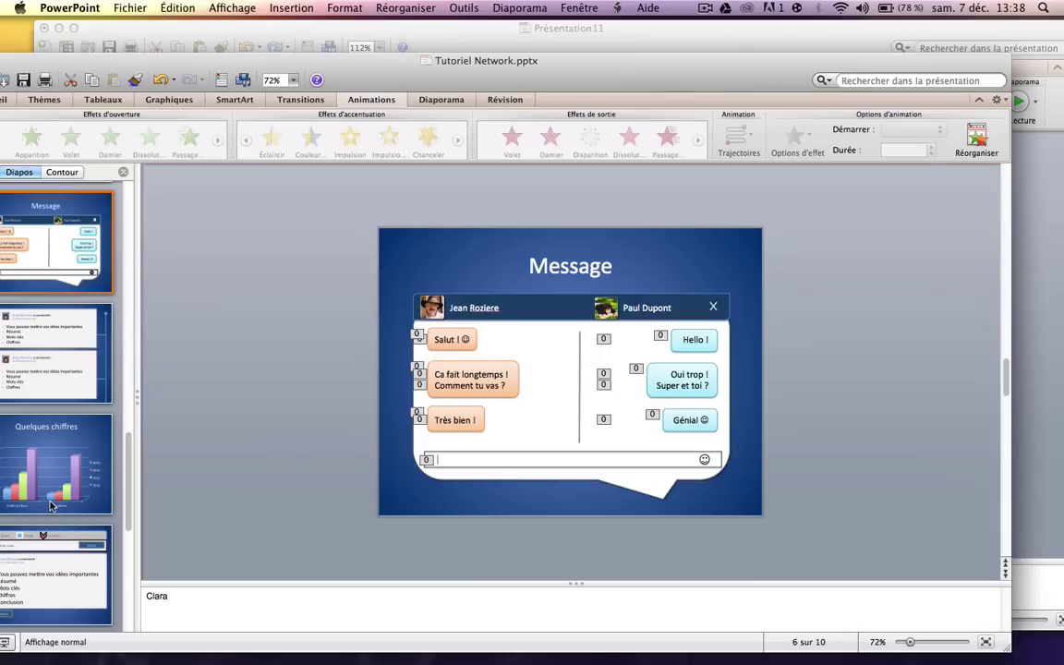
click(29, 563)
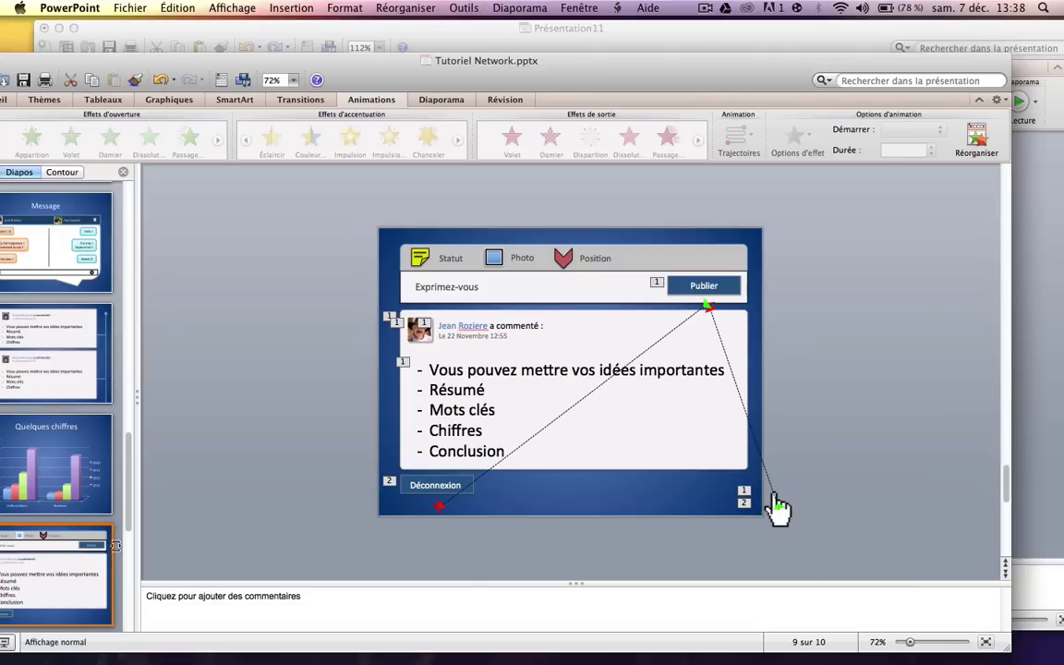
scroll(81, 443, down, 3)
scroll(82, 443, down, 1)
click(81, 443)
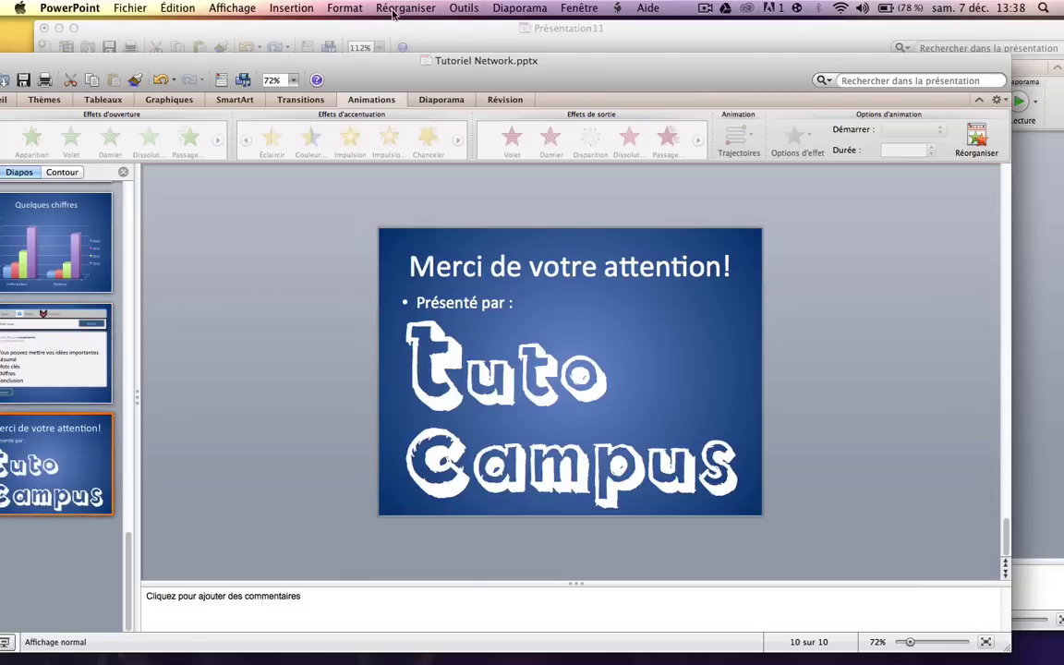
click(391, 28)
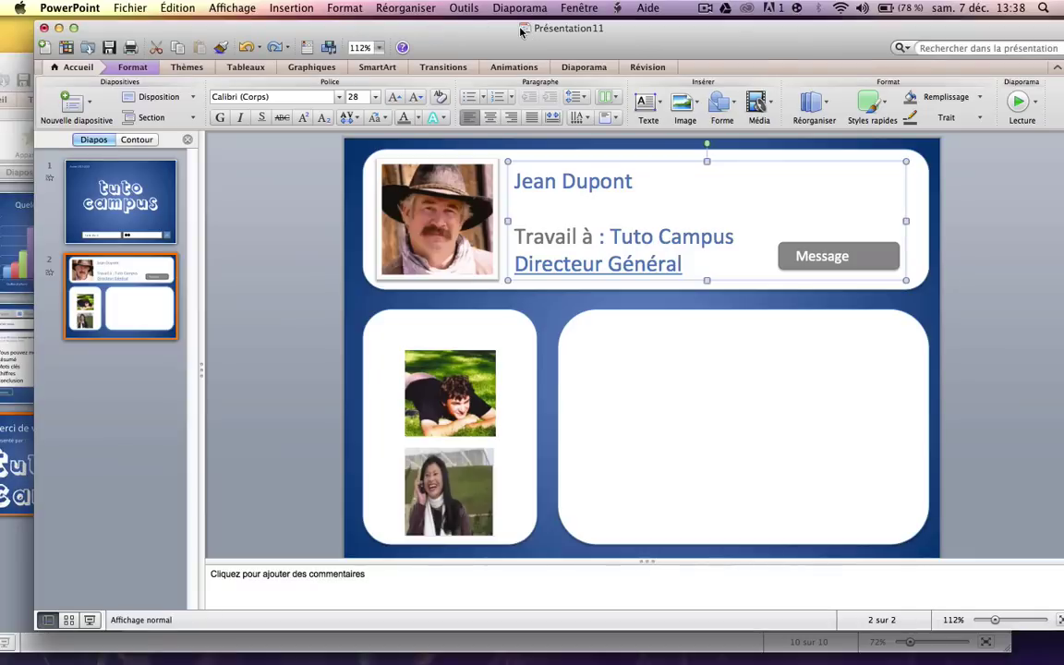